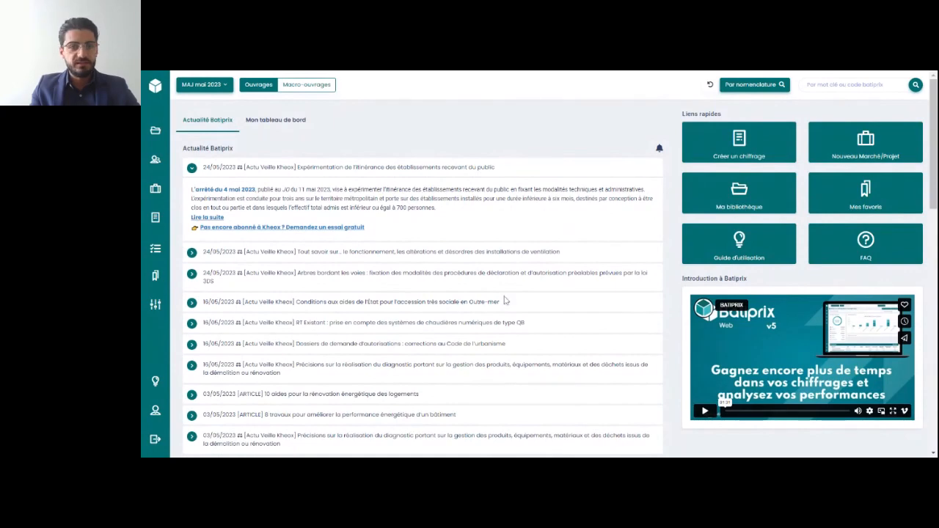
scroll(504, 298, down, 2)
scroll(437, 232, up, 2)
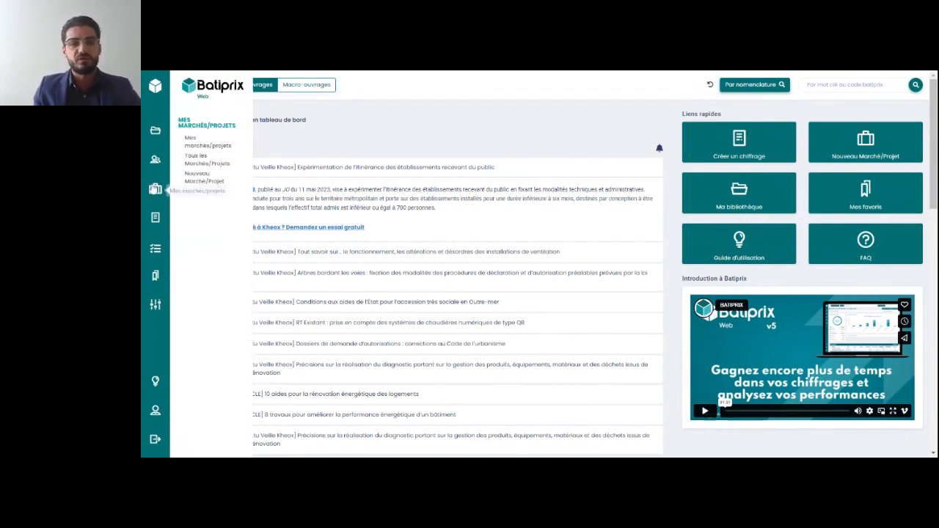
mouse_move(156, 135)
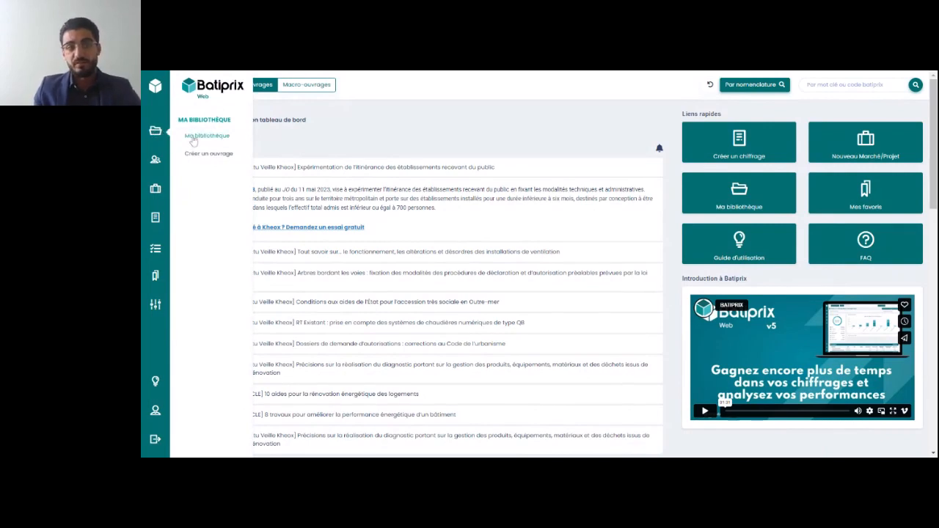
mouse_move(155, 163)
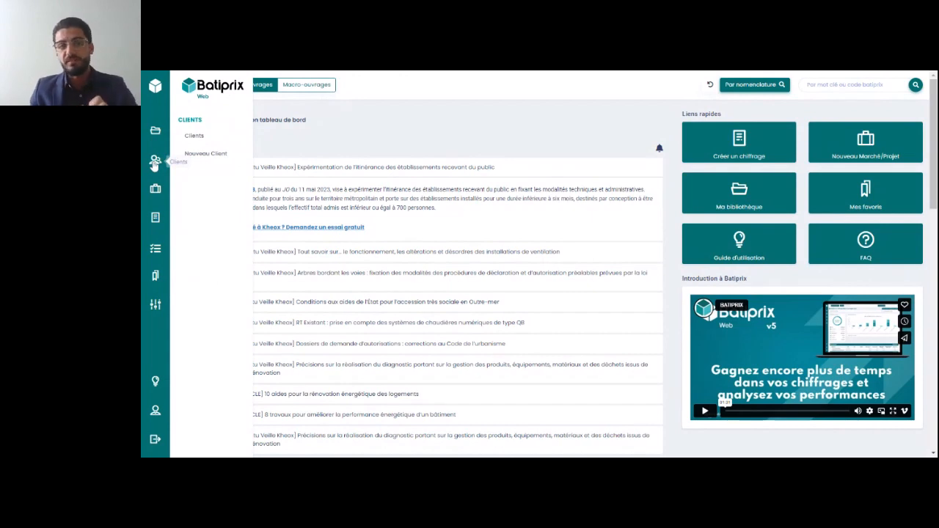
mouse_move(157, 188)
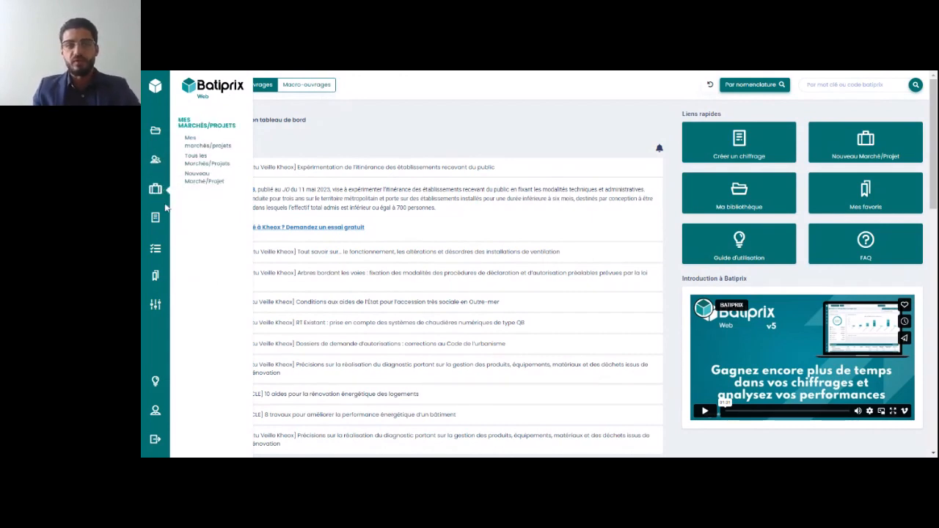
mouse_move(155, 218)
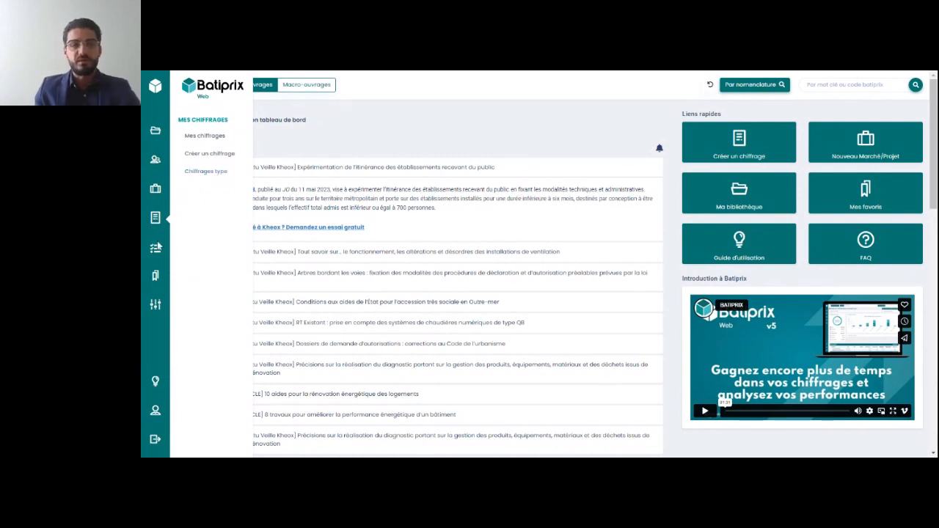
mouse_move(155, 279)
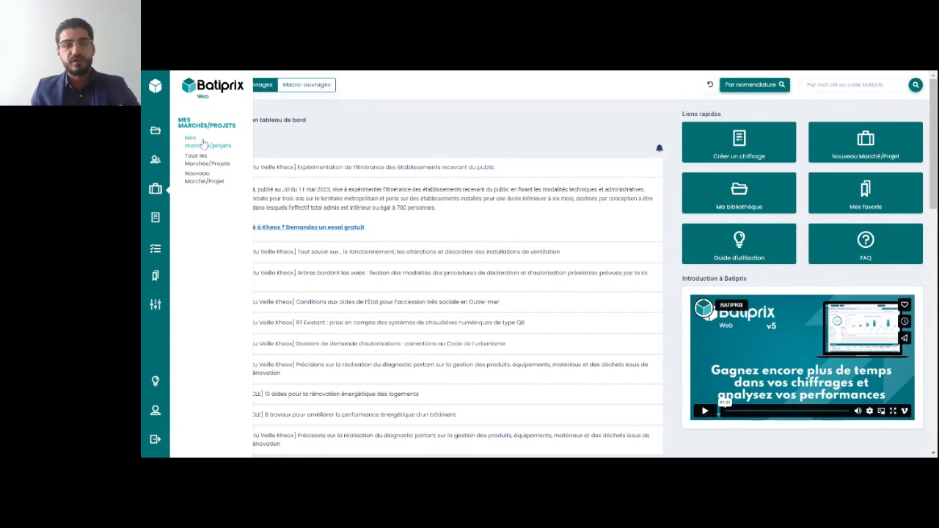
Open the list of my marchés/projets and look through its entries
click(204, 144)
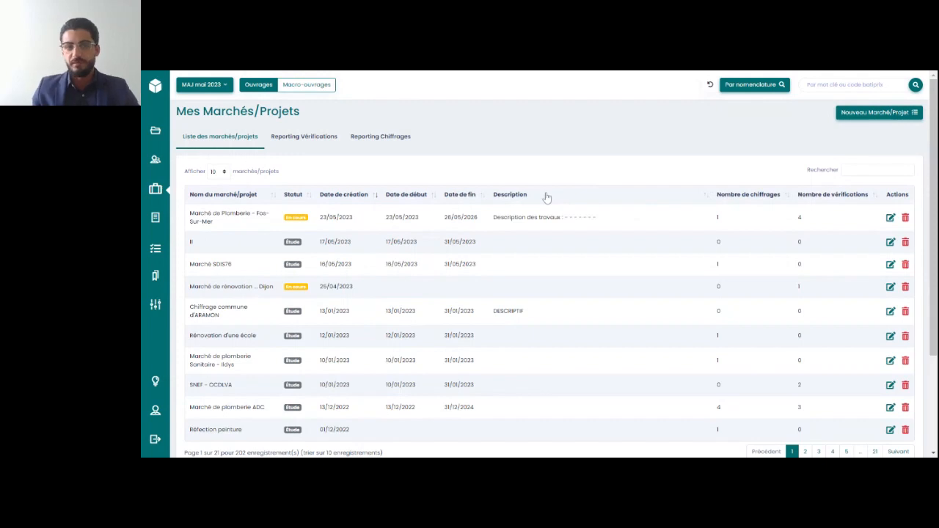
scroll(547, 197, down, 1)
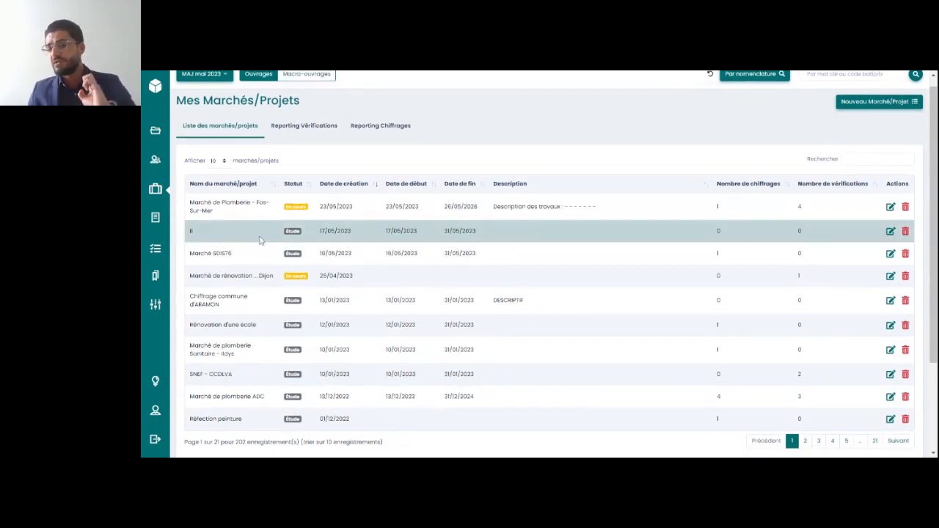
scroll(260, 240, down, 2)
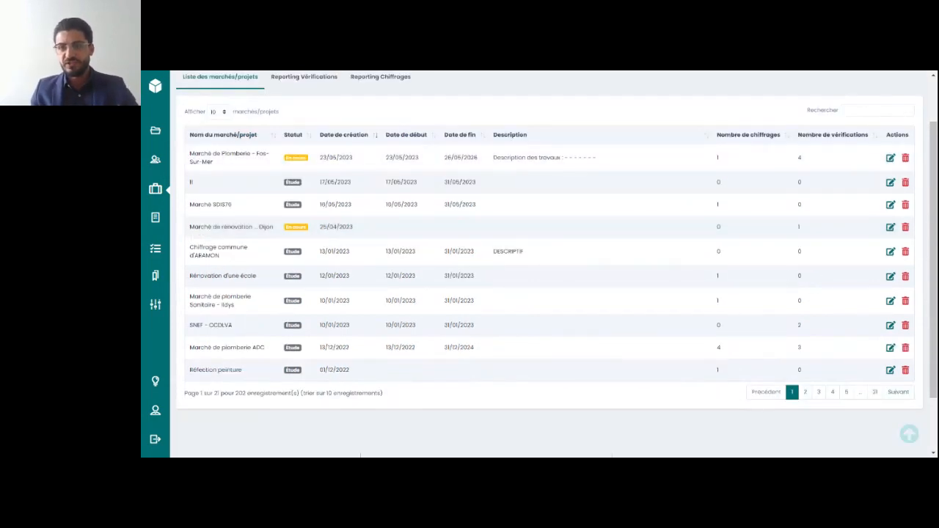
Search the marchés/projets list for "UTB" and clear the search again
click(877, 110)
text(UT)
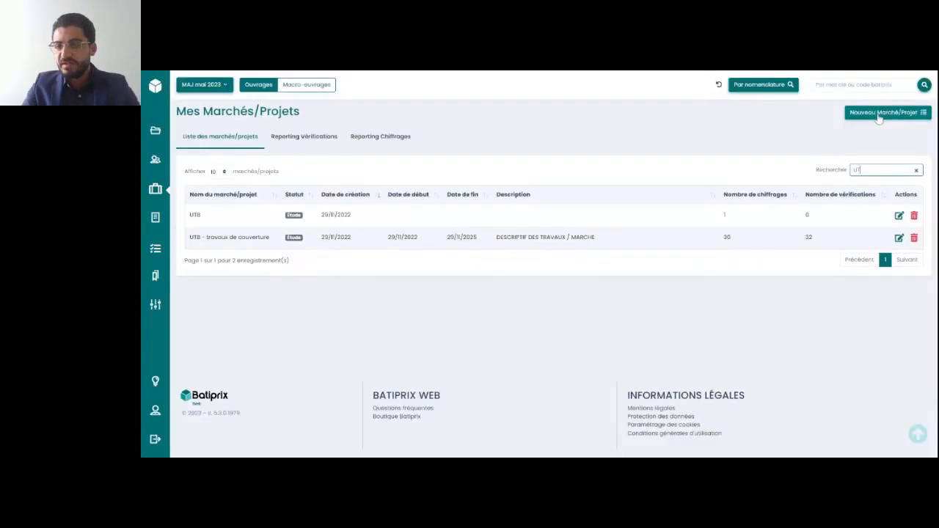
text(B)
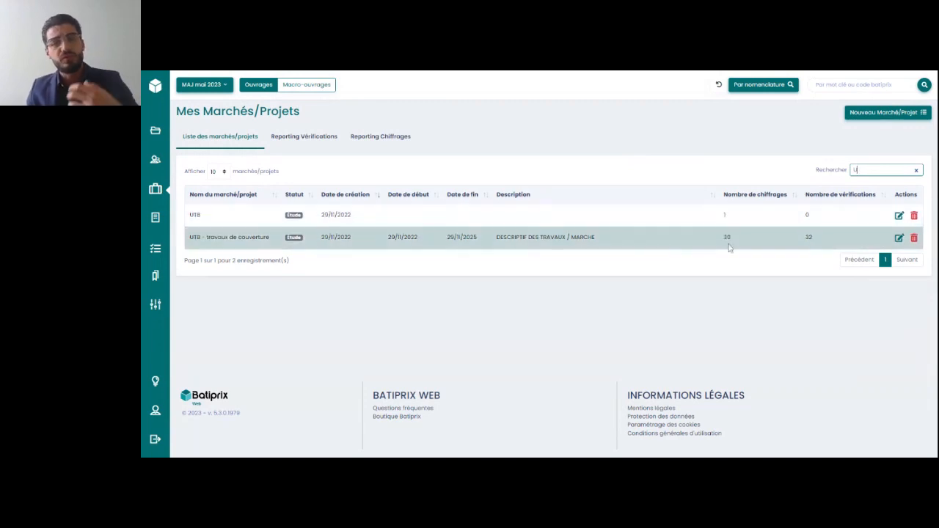
key(BackSpace)
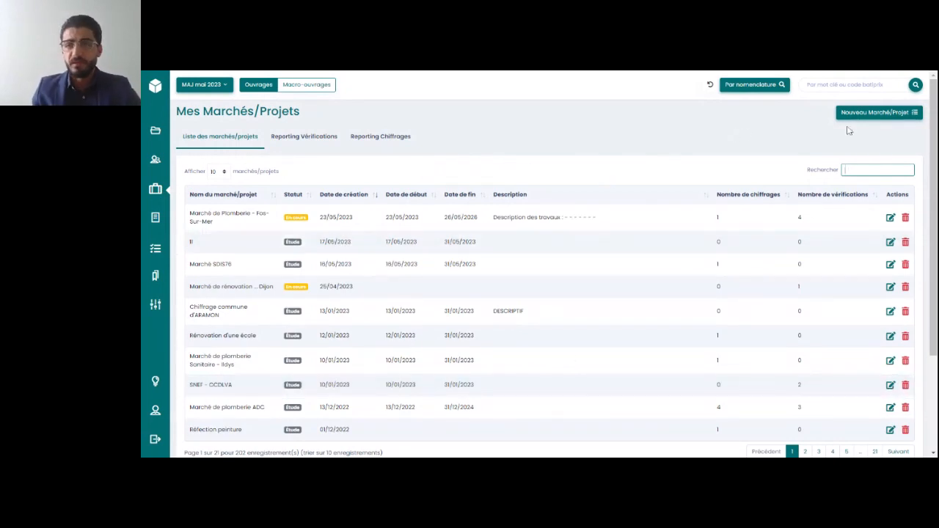
Start a new marché/projet and name it "Marché de plomberie"
click(885, 118)
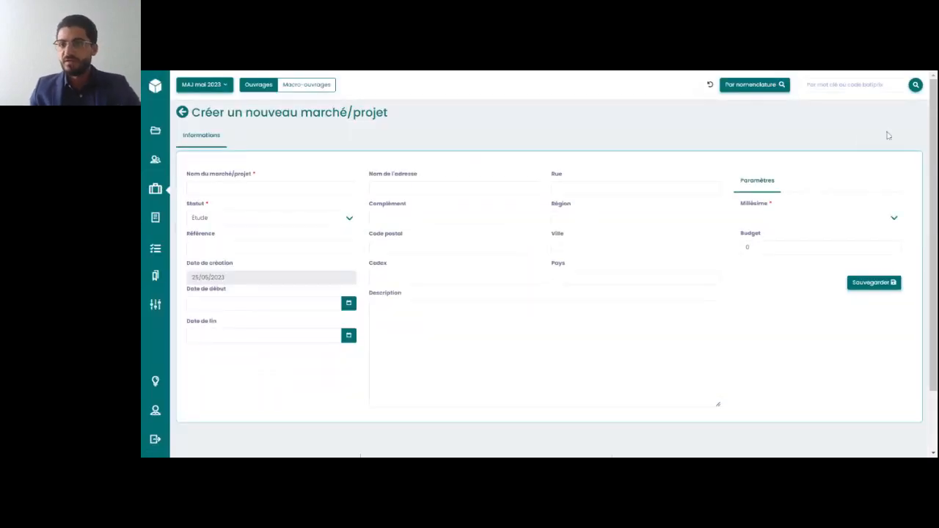
scroll(472, 137, down, 1)
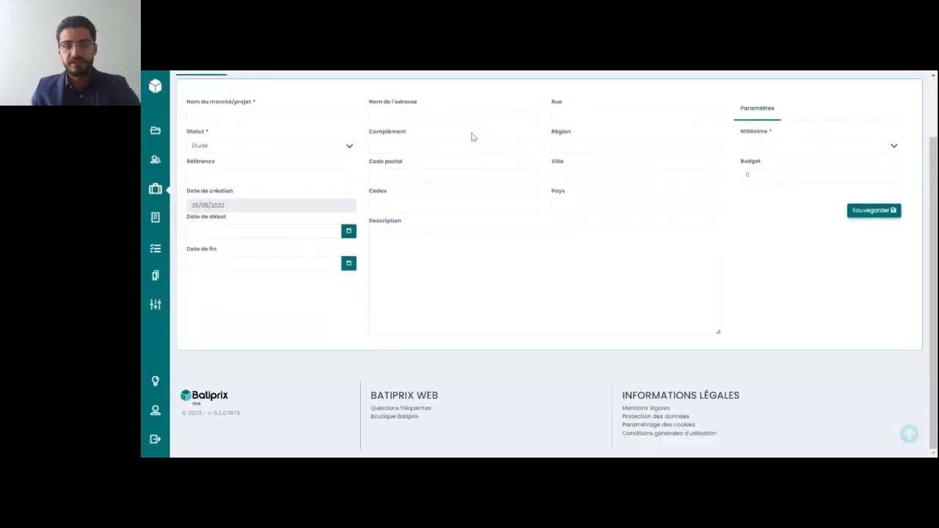
scroll(472, 137, up, 1)
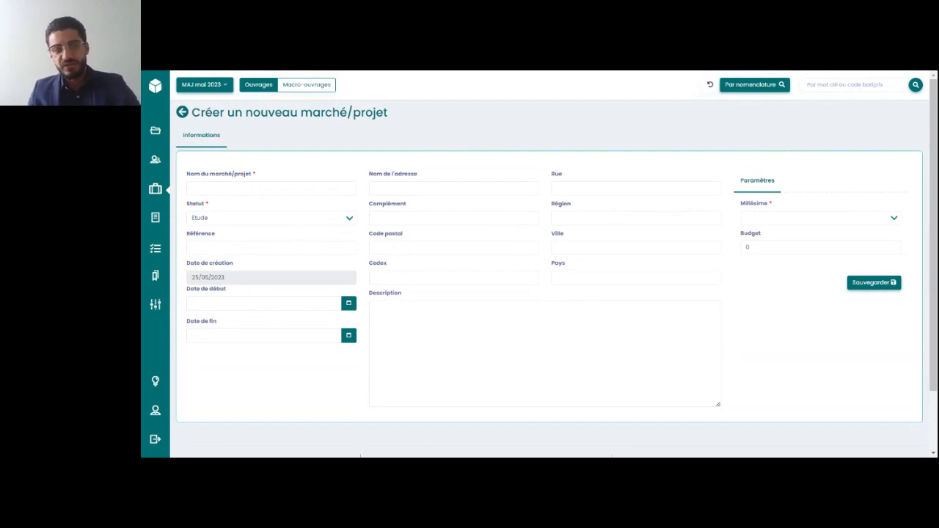
click(272, 188)
text(Plomber)
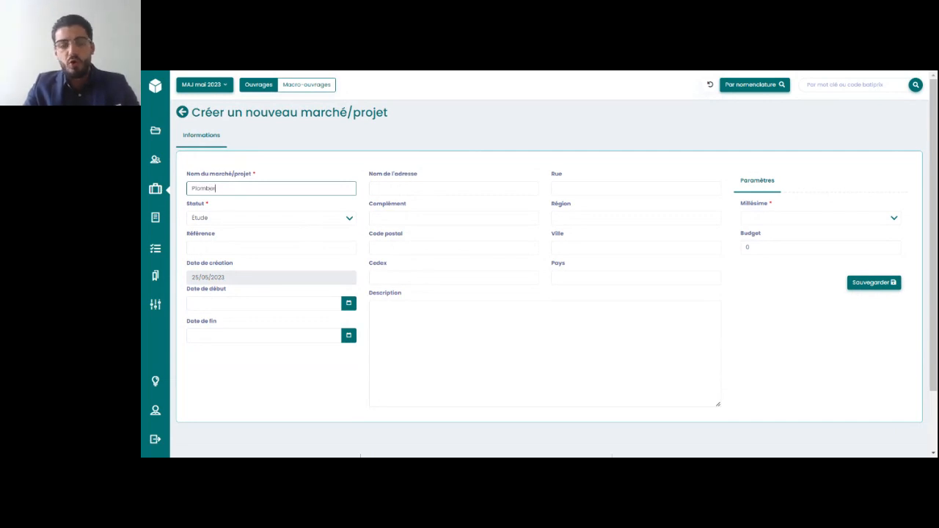
text(ie)
key(ctrl+a)
text(Marché de plo)
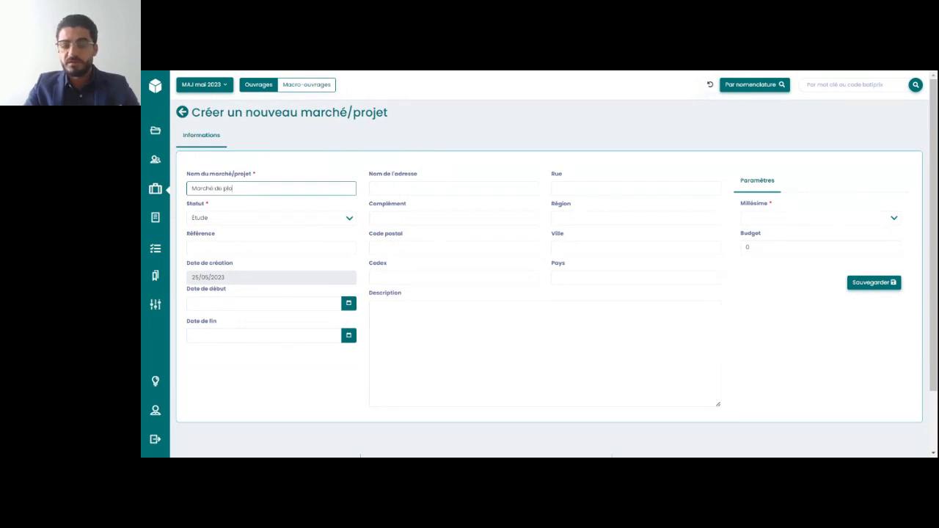
text(mberie)
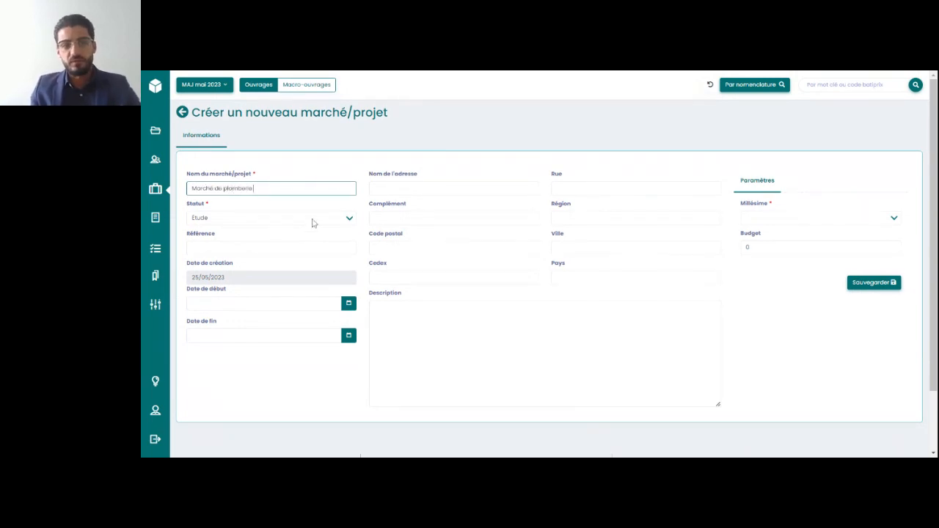
Leave the project status on Étude and enter the reference 04IPD5564
click(302, 221)
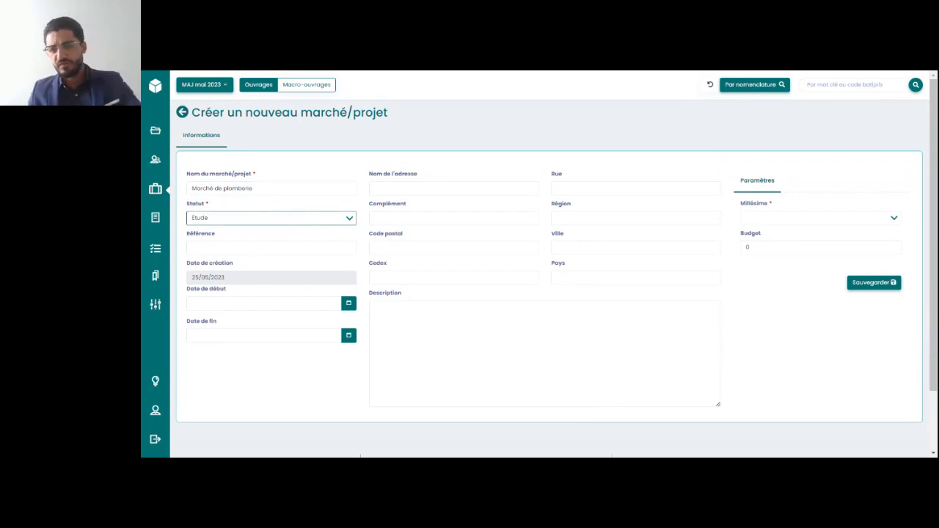
click(278, 248)
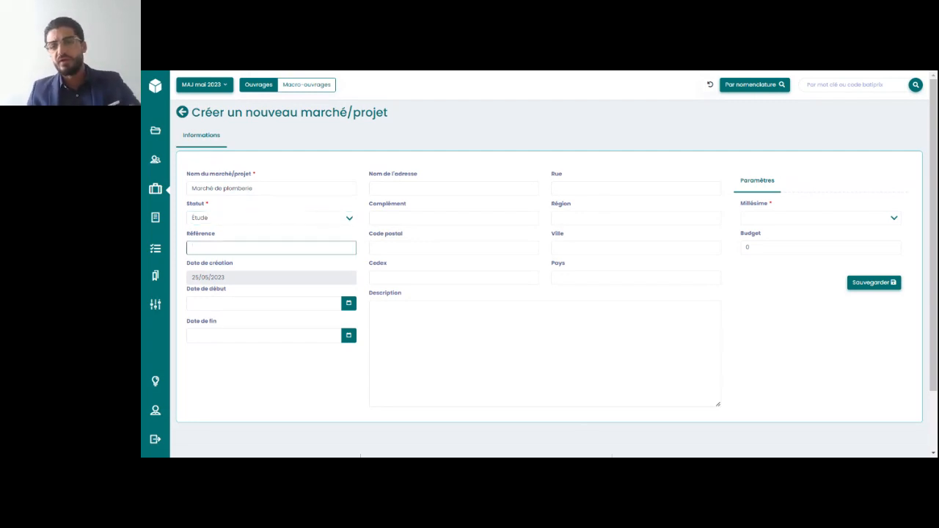
text(567895)
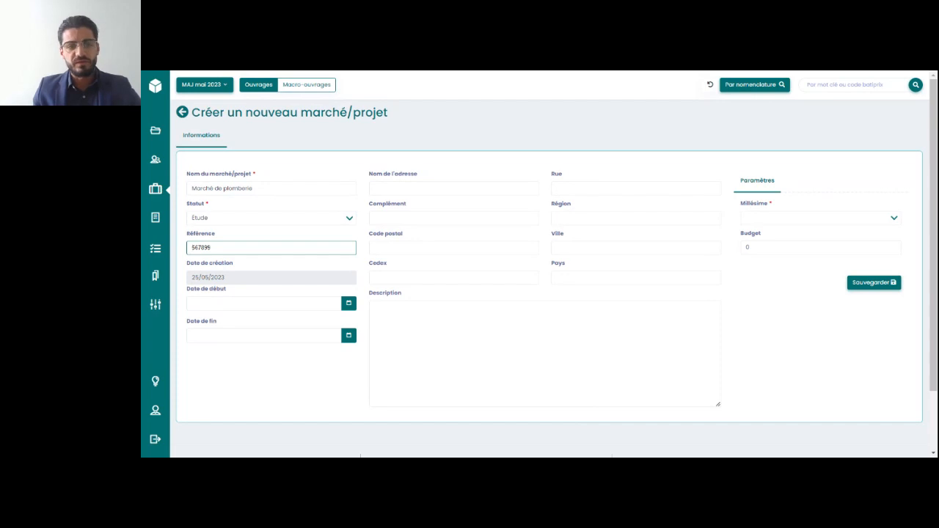
key(Down)
key(Return)
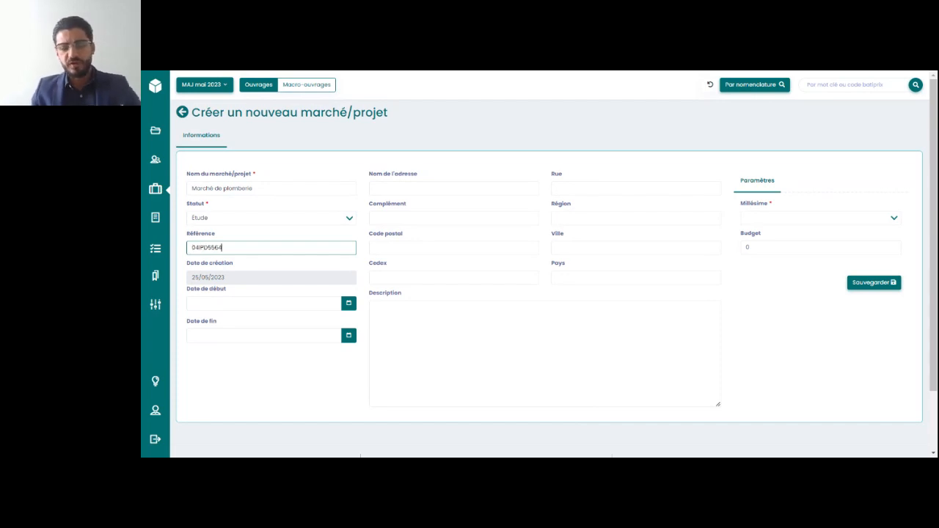
Set the project's start date to 25/05/2023 and its end date to 31/05/2027
click(274, 304)
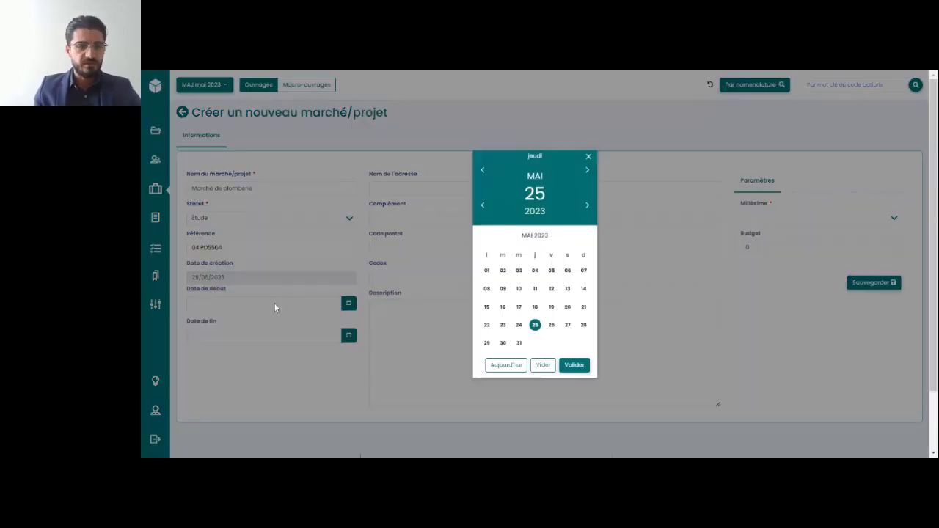
click(575, 364)
click(316, 335)
click(588, 206)
click(587, 207)
click(587, 206)
click(587, 207)
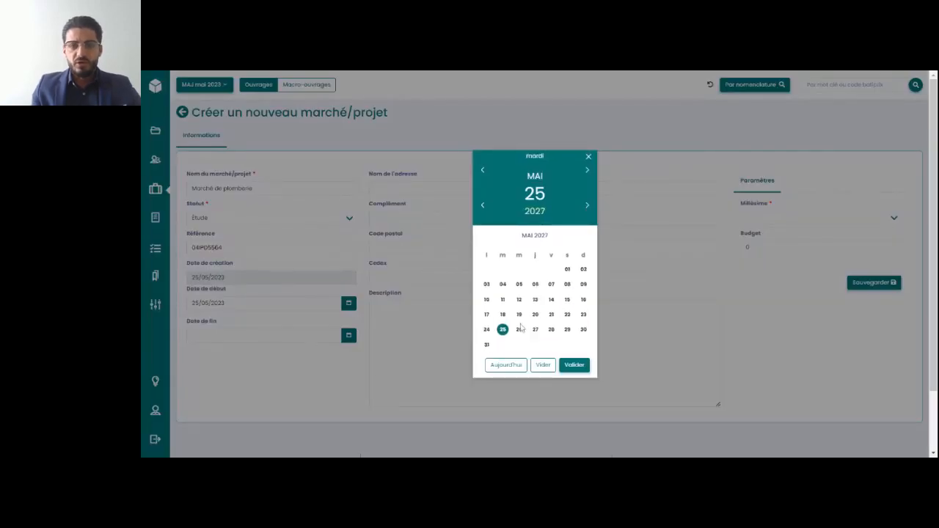
click(486, 346)
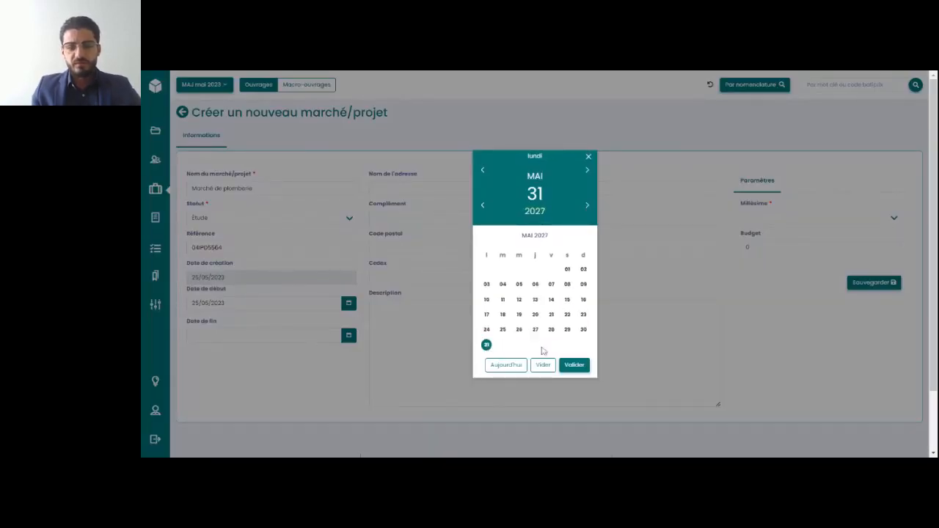
click(573, 366)
Fill in the address name, street, postal code, city and cedex with NC, the region with PACA and the country with France
click(436, 185)
text(NC)
click(778, 224)
click(636, 219)
text(PACA)
Set the vintage to Millésime 2023 and the budget to 500000, and save the new project
click(769, 224)
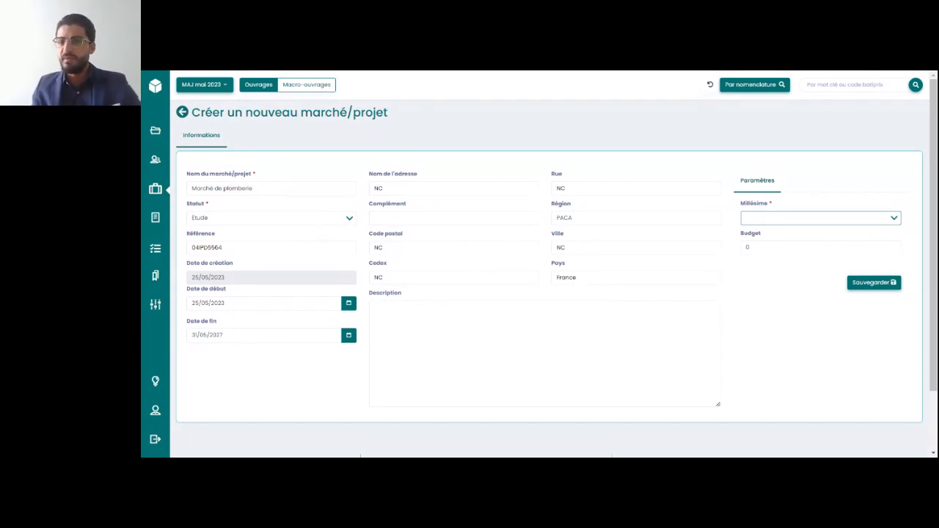
click(768, 236)
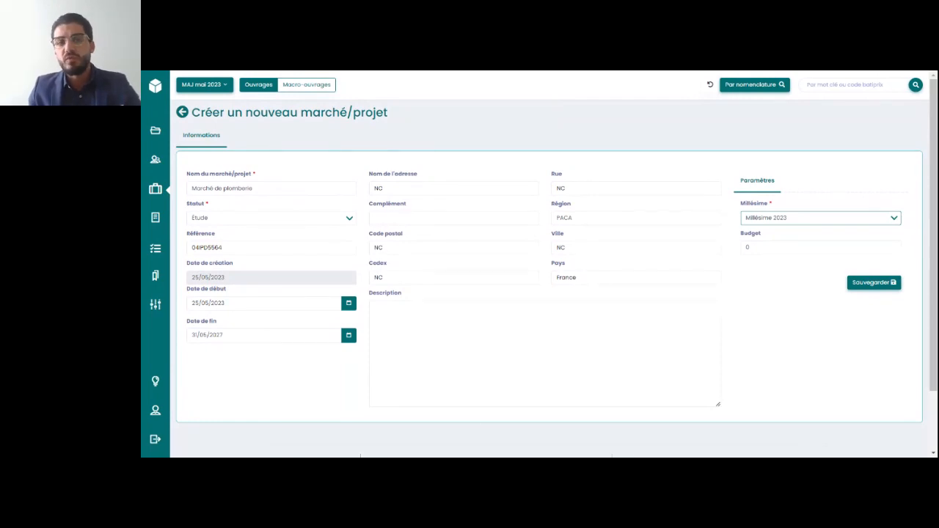
key(Tab)
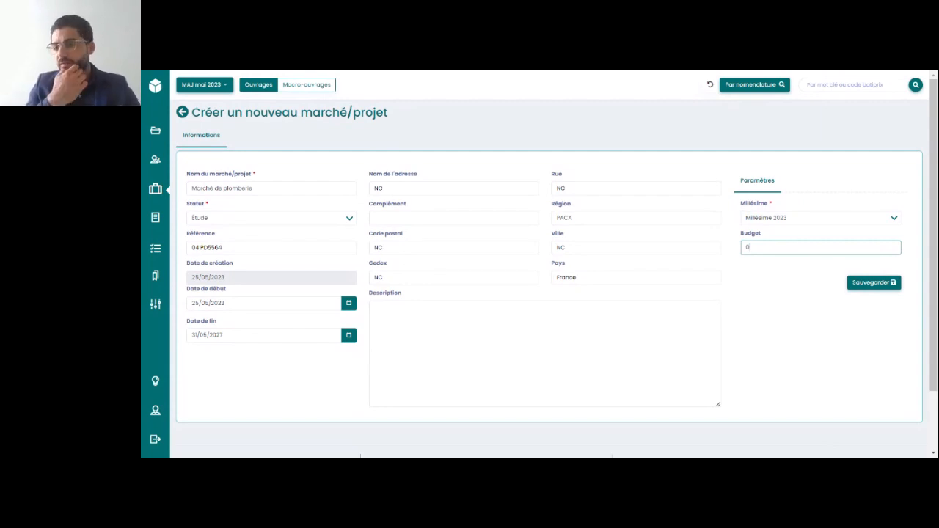
text(2)
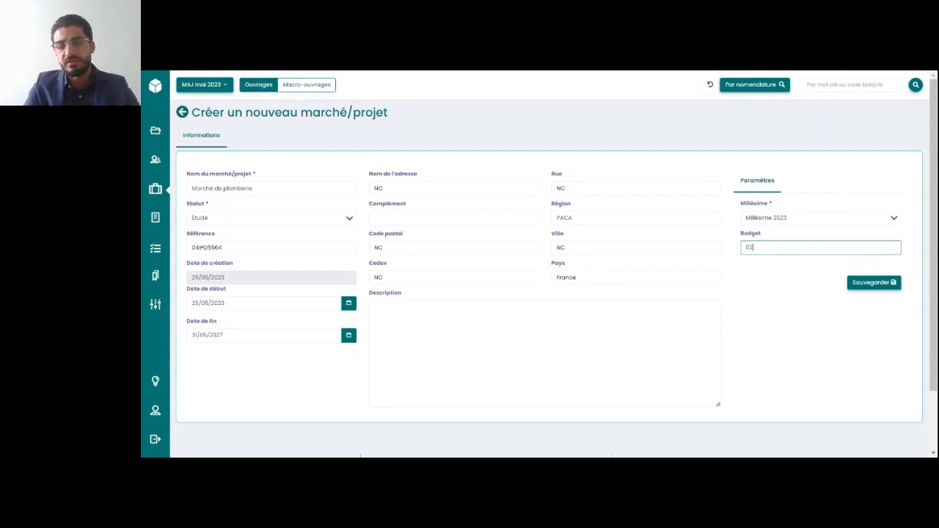
text(5)
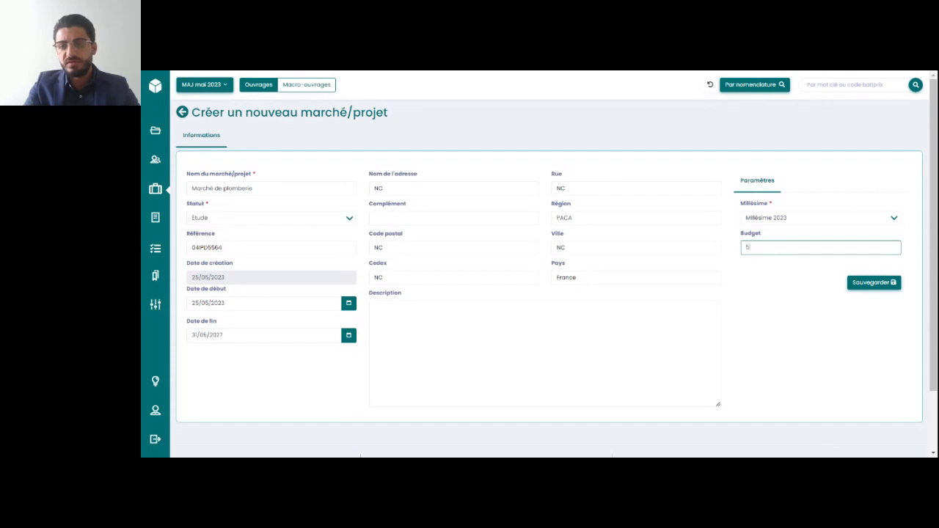
text(00000)
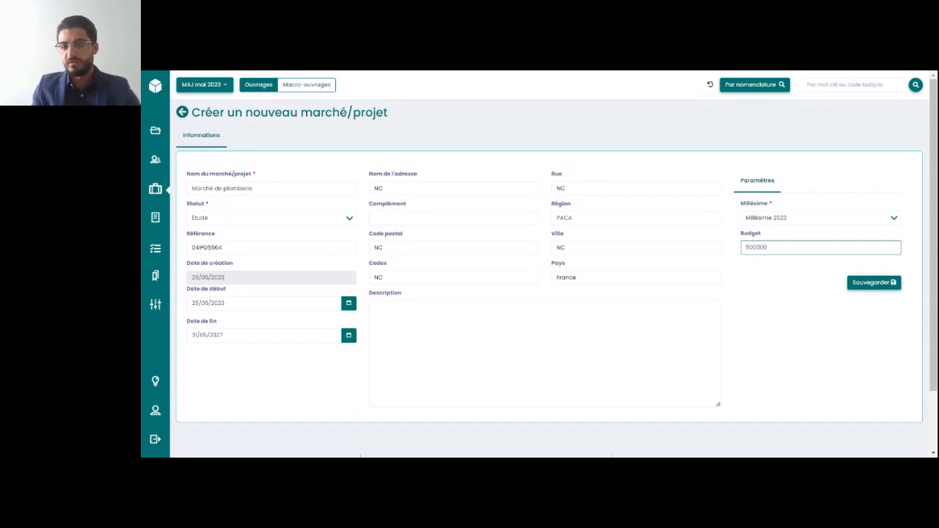
click(759, 298)
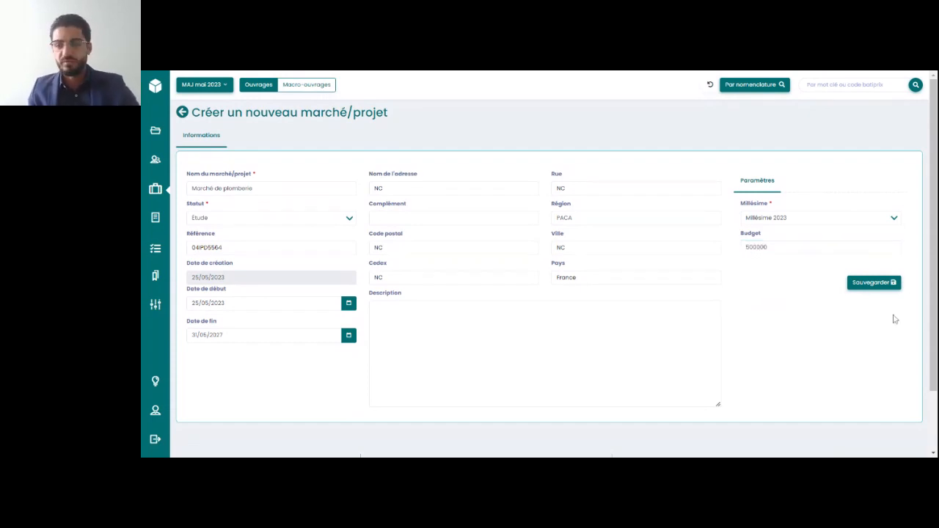
click(887, 292)
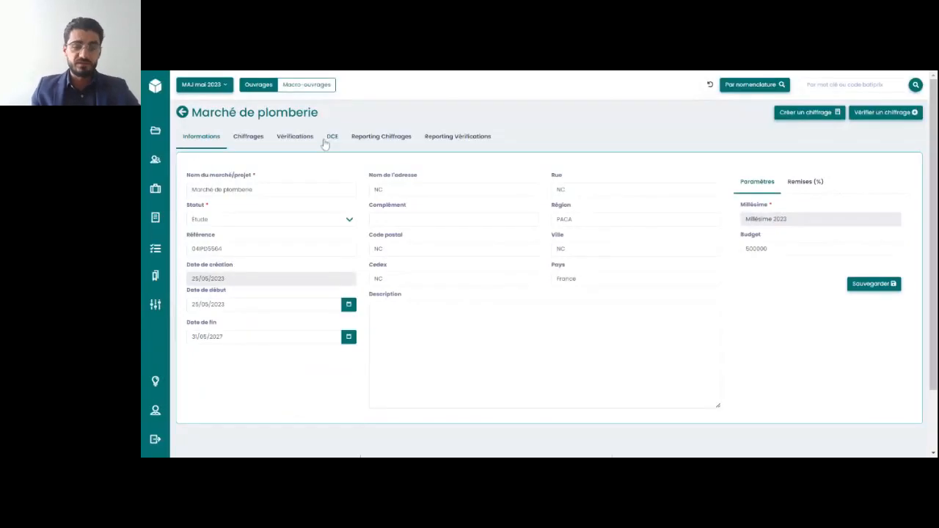
Look at the project's Remises (%) settings, return to its Paramètres and save the project again
click(803, 182)
click(767, 190)
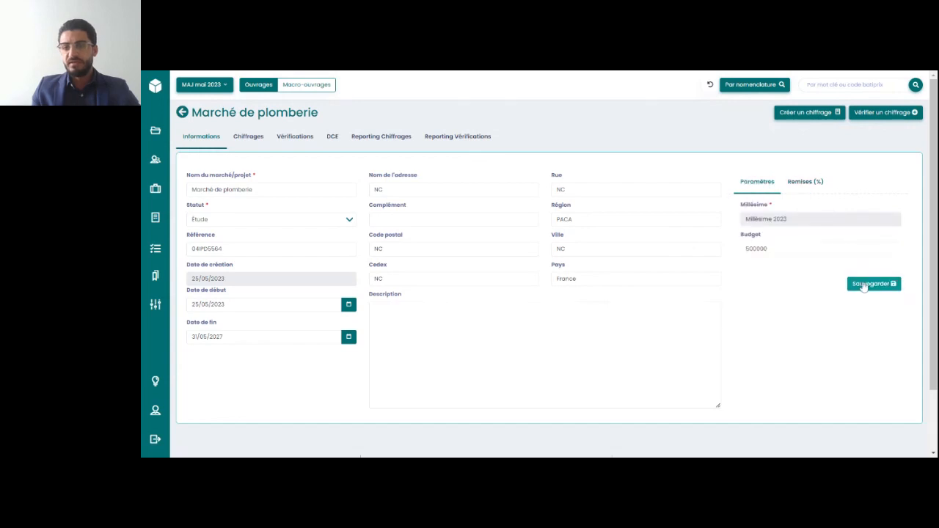
click(864, 288)
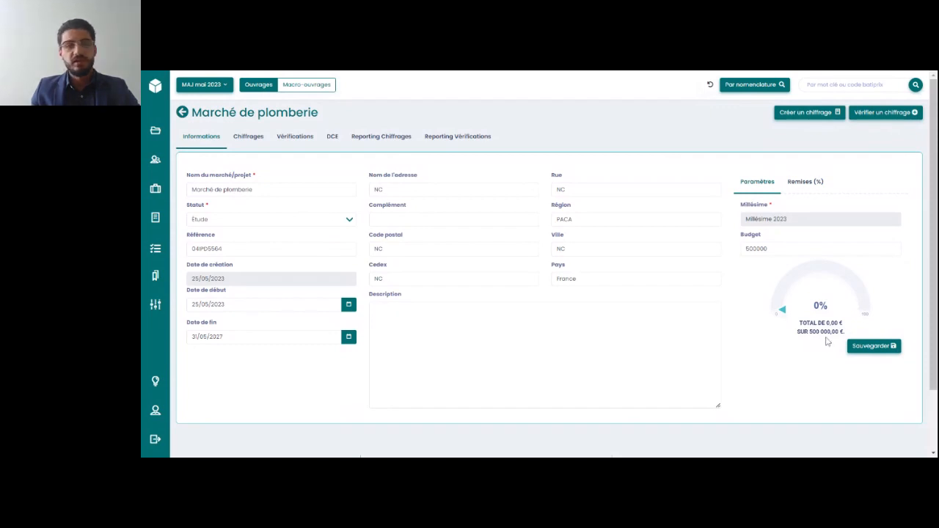
Start a new chiffrage from the Marché de plomberie project and title it Plomberie
click(246, 137)
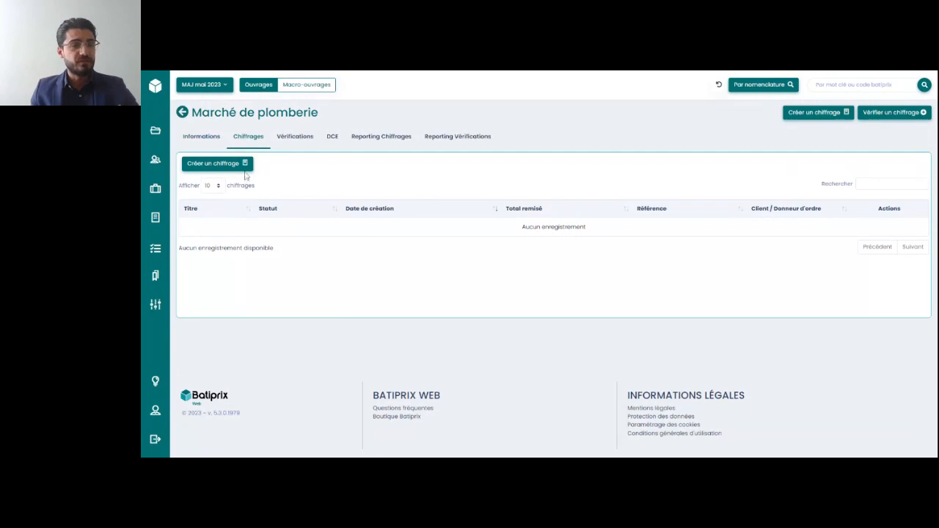
click(242, 164)
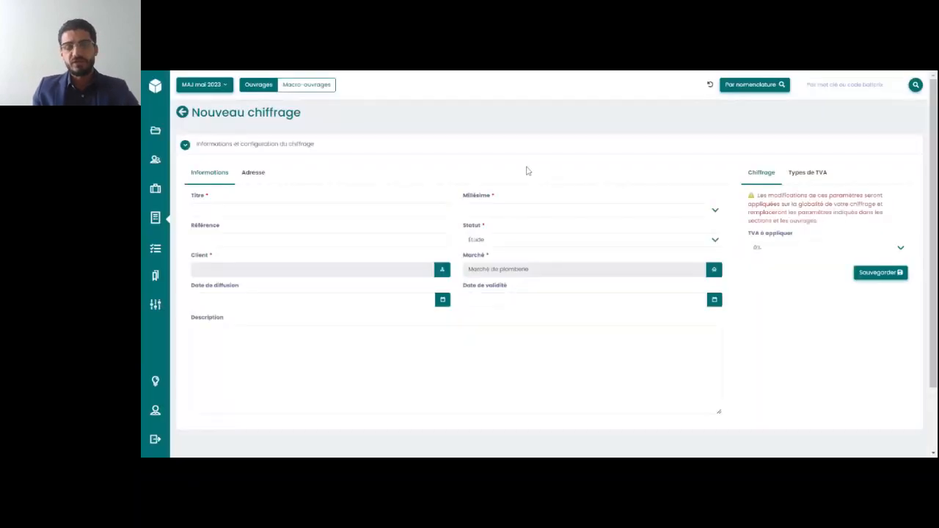
click(304, 211)
text(PLOM)
key(BackSpace)
key(BackSpace)
key(BackSpace)
text(Plmober)
key(BackSpace)
key(BackSpace)
key(BackSpace)
text(mb)
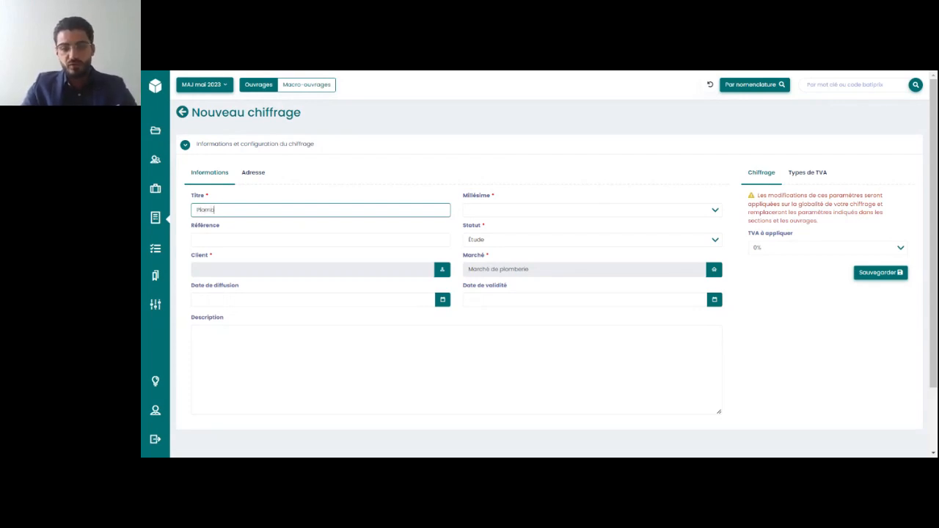
text(erie)
Set the chiffrage's reference to 04IPD5564 and select Client du chiffrage ENIM as its client
click(296, 239)
text(54654654)
click(272, 273)
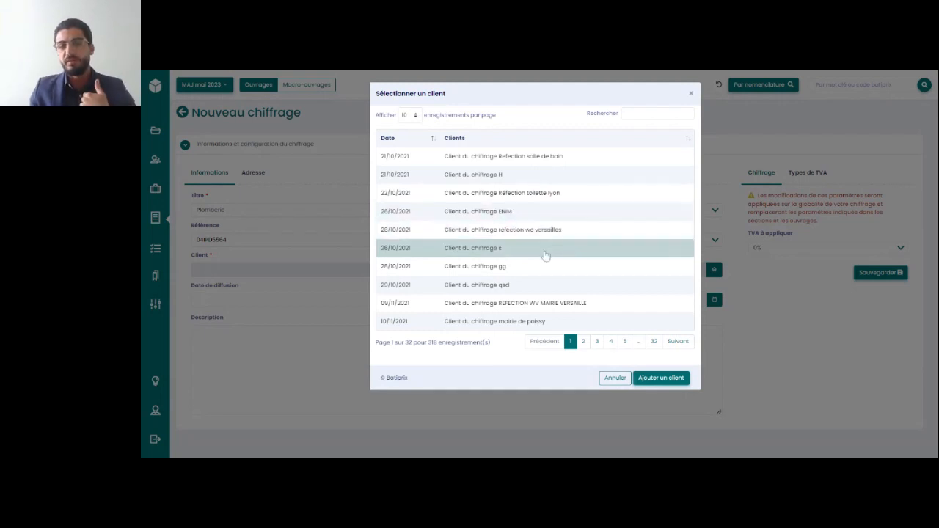
click(529, 213)
Set the date de diffusion to 25/05/2023 and enter the description "Description des travaux :" followed by empty dash bullet lines
click(294, 301)
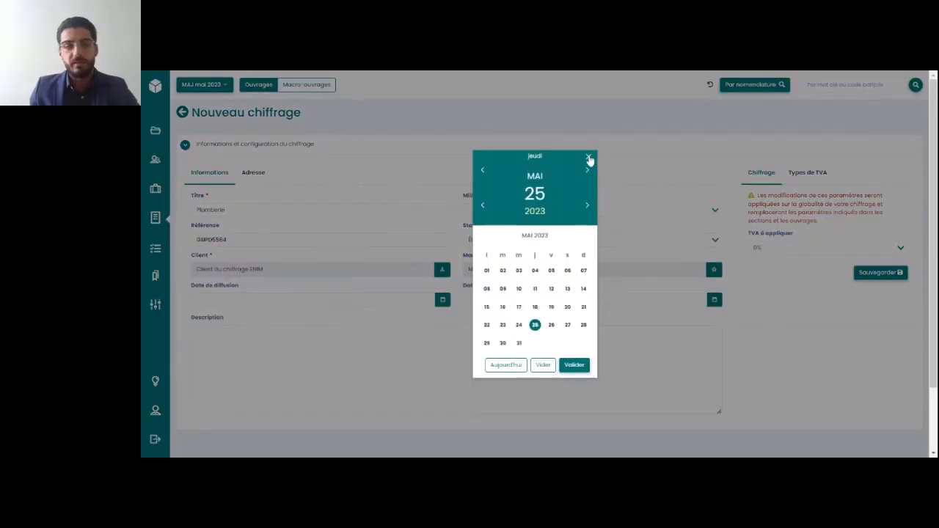
click(575, 365)
click(457, 370)
scroll(554, 265, down, 1)
text(Description des travaux :)
key(Return)
text(-)
key(Return)
text(-)
key(Return)
text(-)
key(Return)
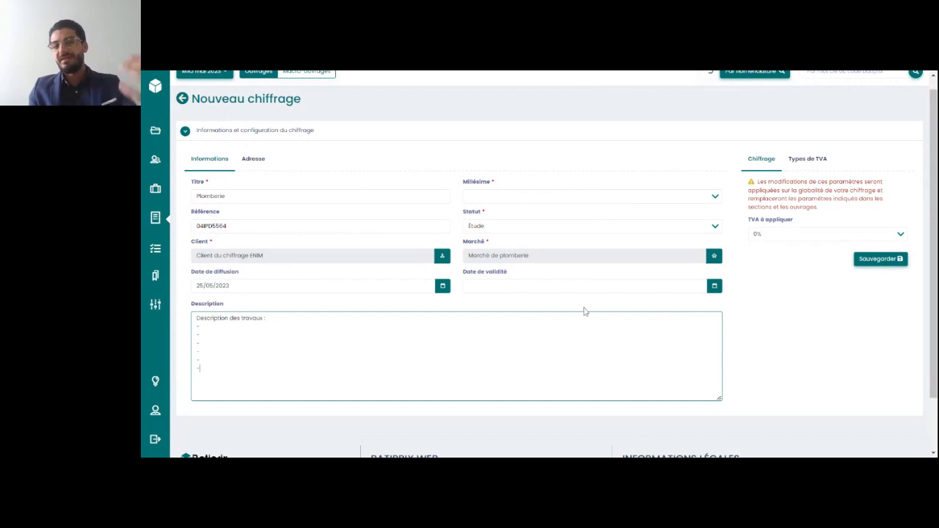
Set the chiffrage's vintage to Millésime 2023
scroll(585, 311, up, 1)
click(524, 211)
click(519, 220)
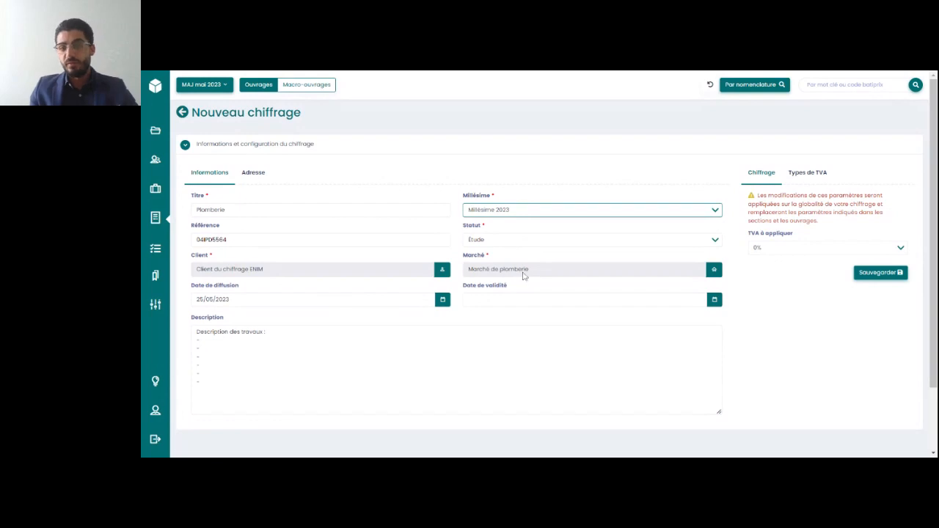
Choose a date de validité for the chiffrage and save it
click(525, 301)
click(586, 207)
click(586, 207)
click(587, 207)
click(586, 207)
click(487, 345)
click(574, 365)
click(795, 260)
click(894, 275)
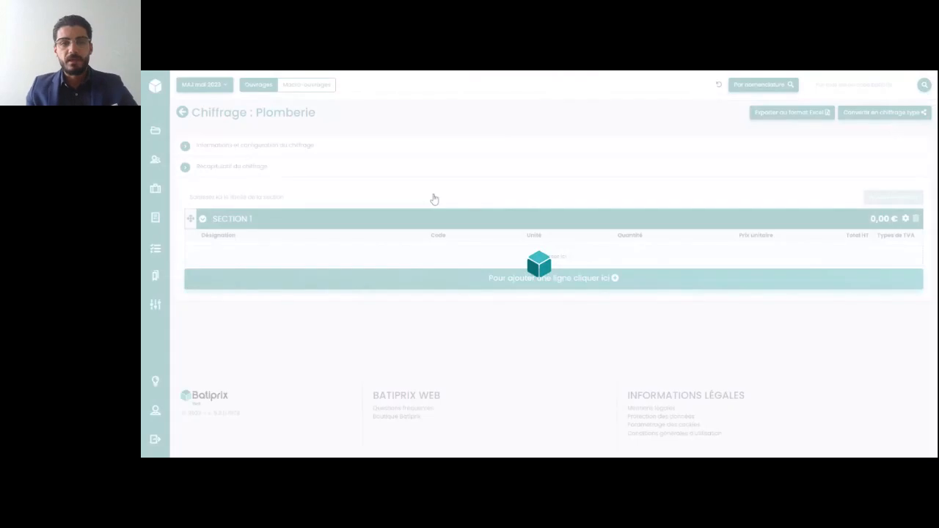
Rename the chiffrage's first section Plomberie and open the selection of ouvrages to add to it
text(Plomberie)
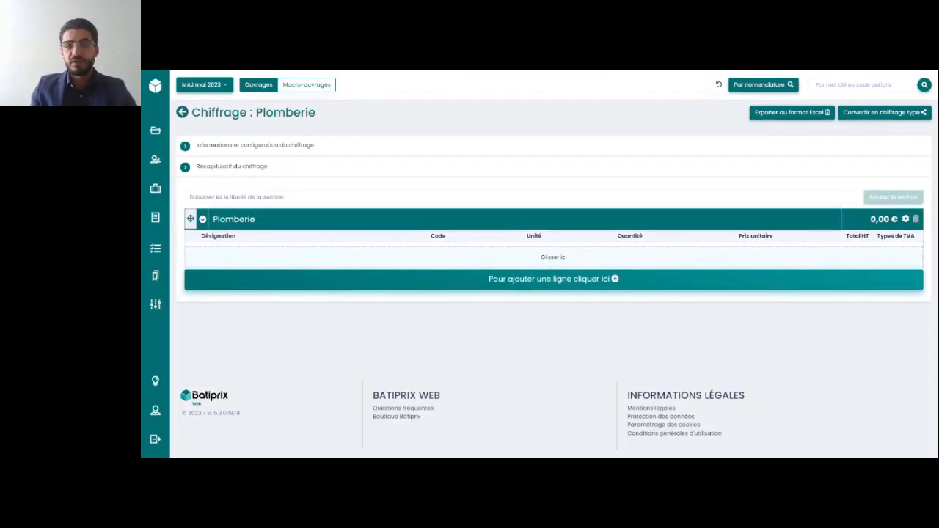
click(564, 277)
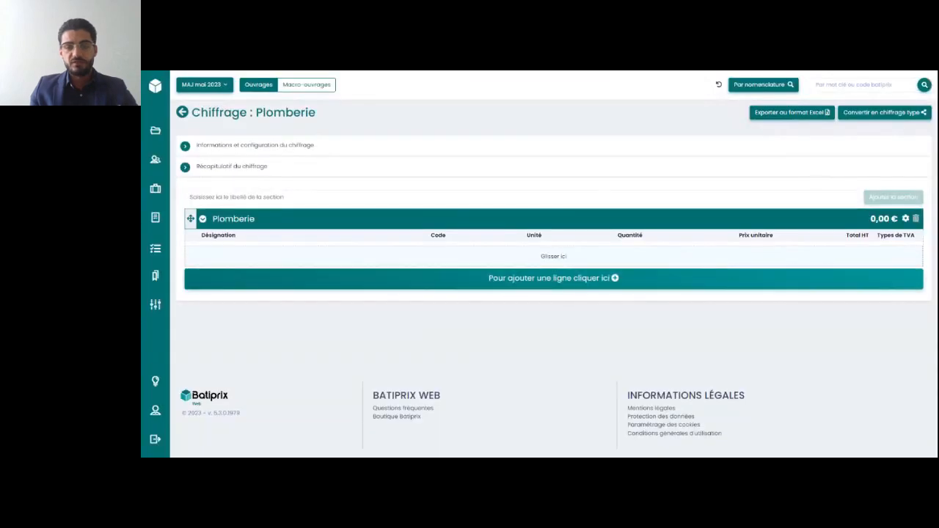
click(614, 283)
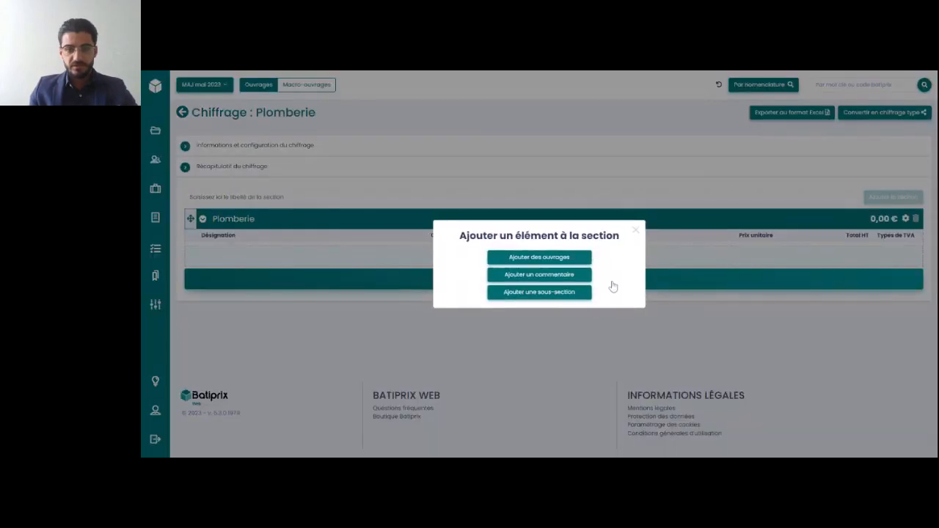
click(541, 256)
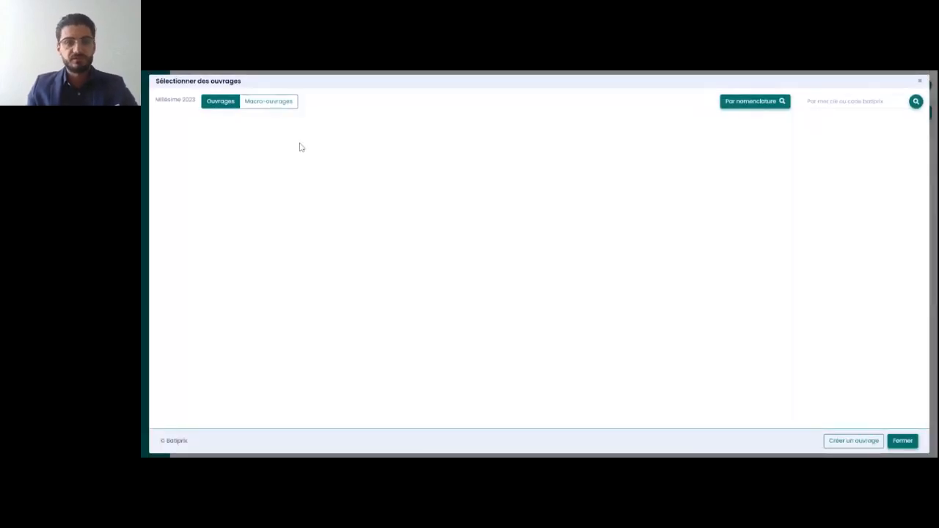
Add Lavabo largeur 60 cm sur colonne to the section from the Plomberie - Sanitaire nomenclature, Lavabo en porcelaine vitrifiée, Série confort
click(756, 107)
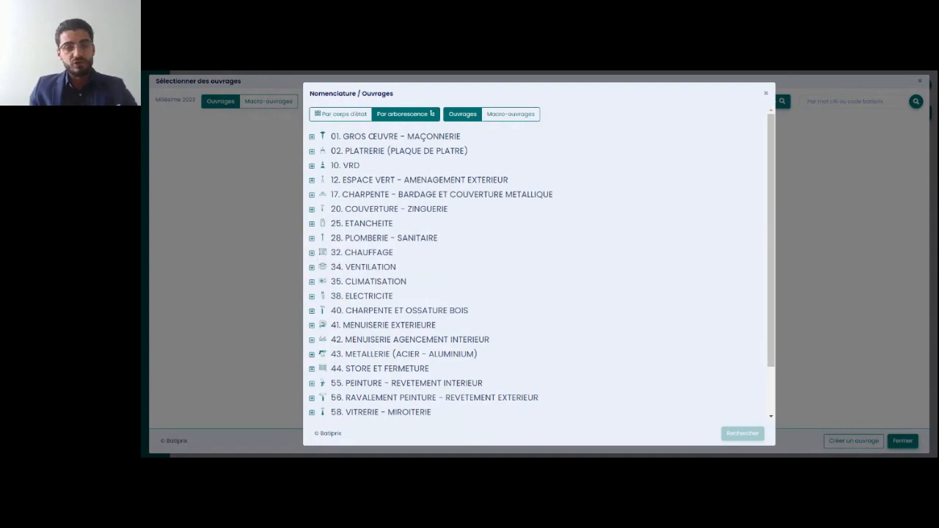
click(311, 238)
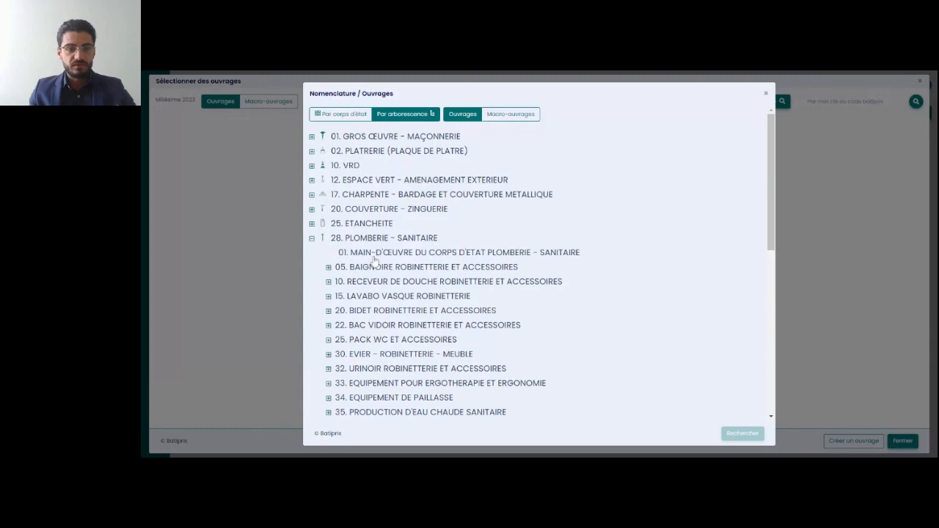
scroll(374, 258, down, 2)
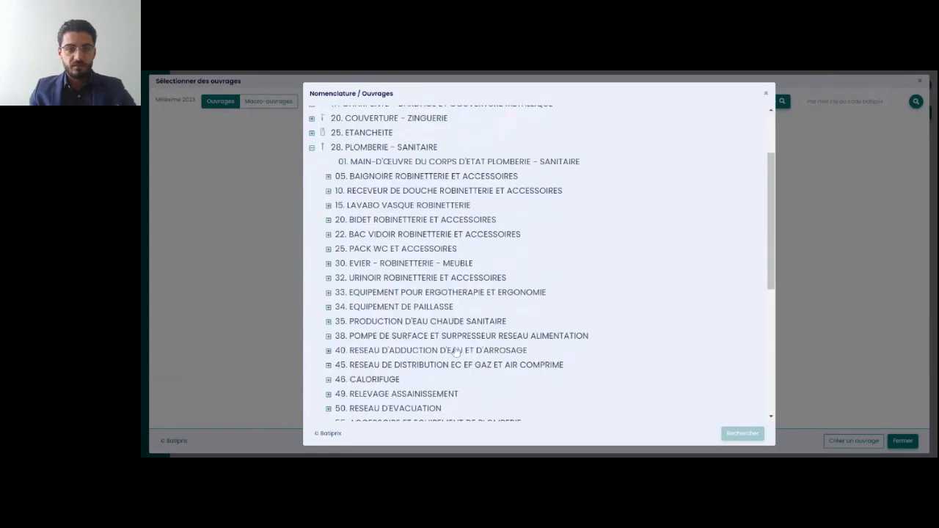
scroll(366, 251, up, 1)
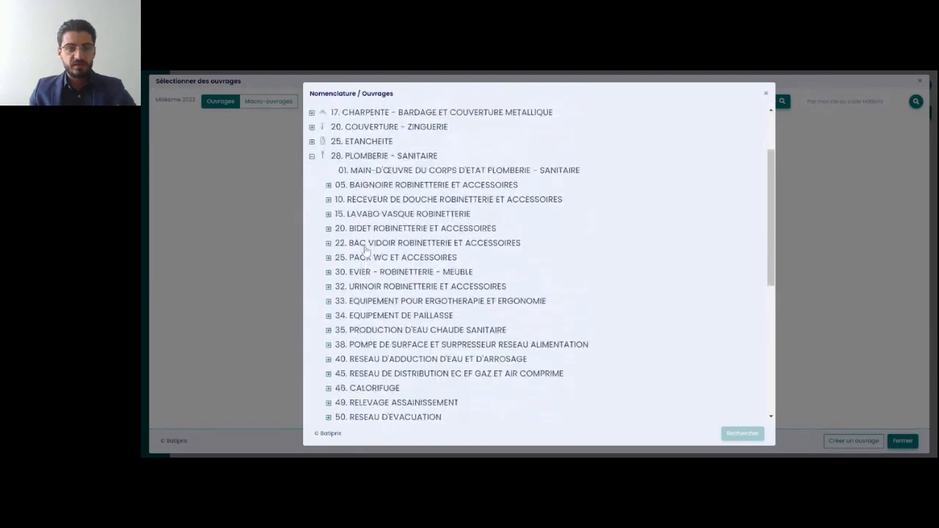
click(328, 214)
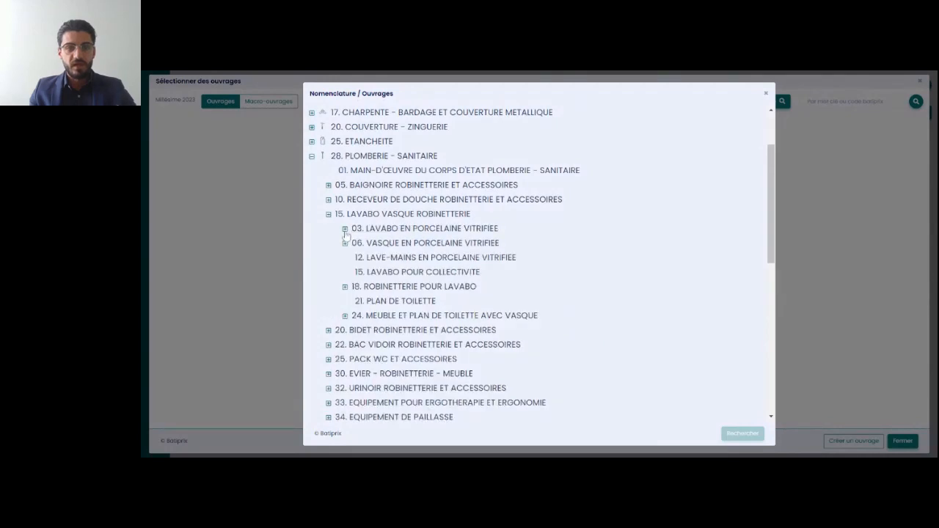
click(345, 229)
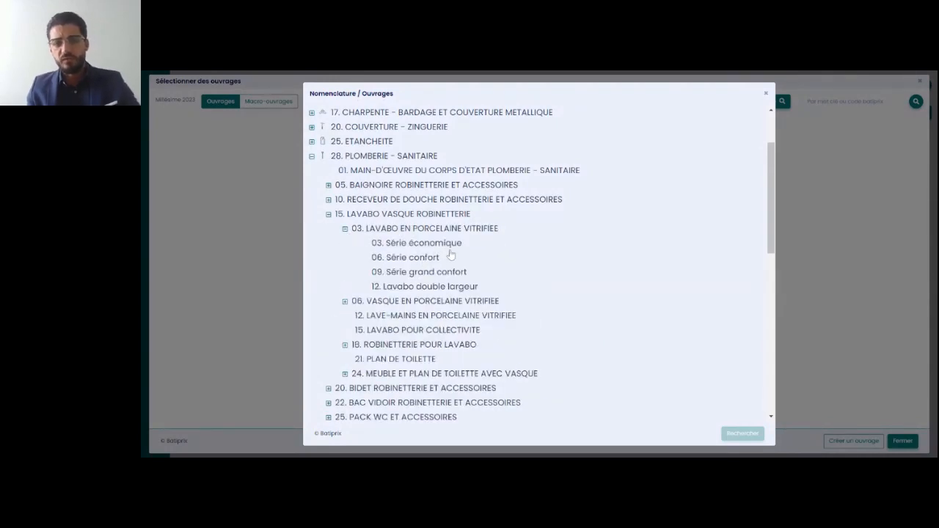
click(422, 260)
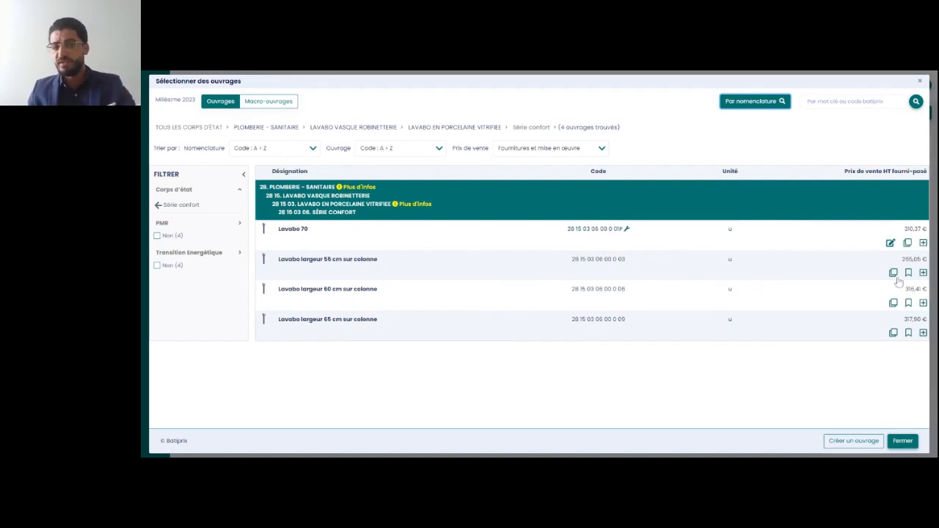
click(923, 304)
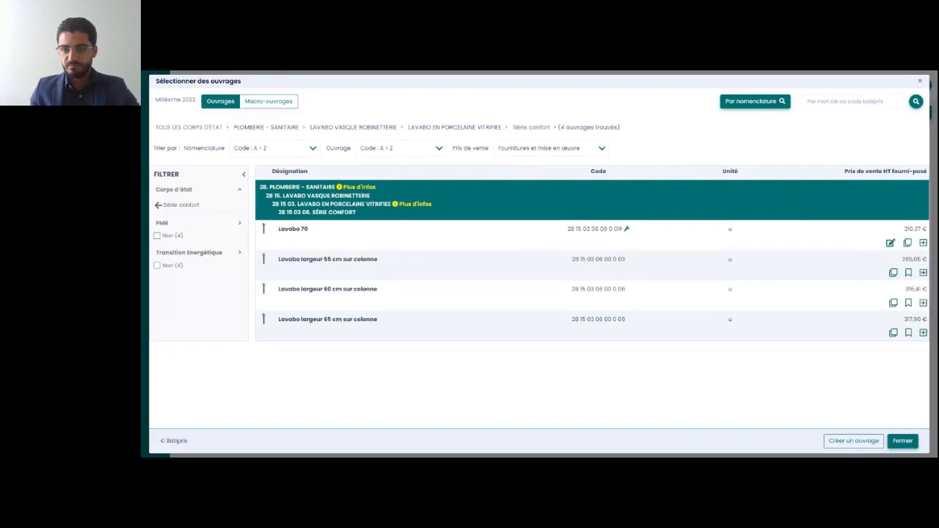
click(903, 441)
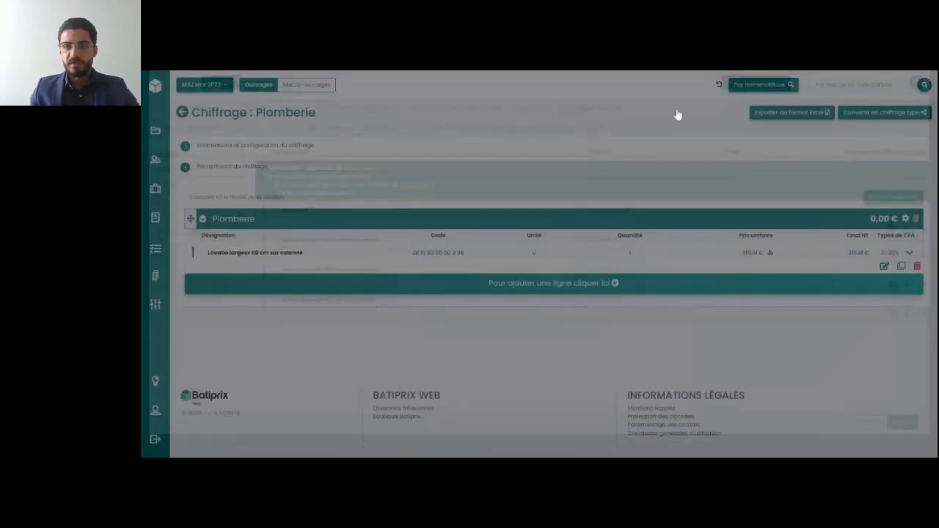
Add the Série confort Pack WC complet avec réservoir de chasse porcelaine attenant to the Plomberie section from Cuvette et pack WC
click(552, 292)
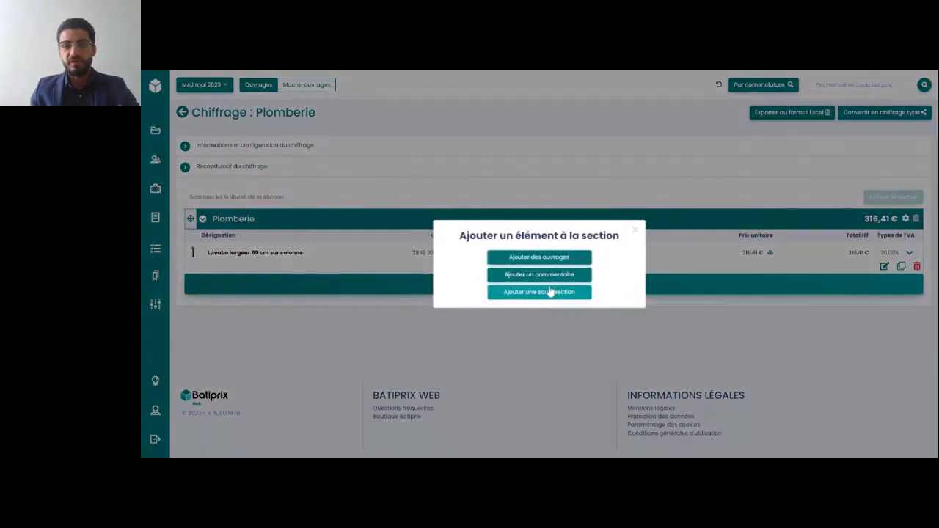
click(573, 259)
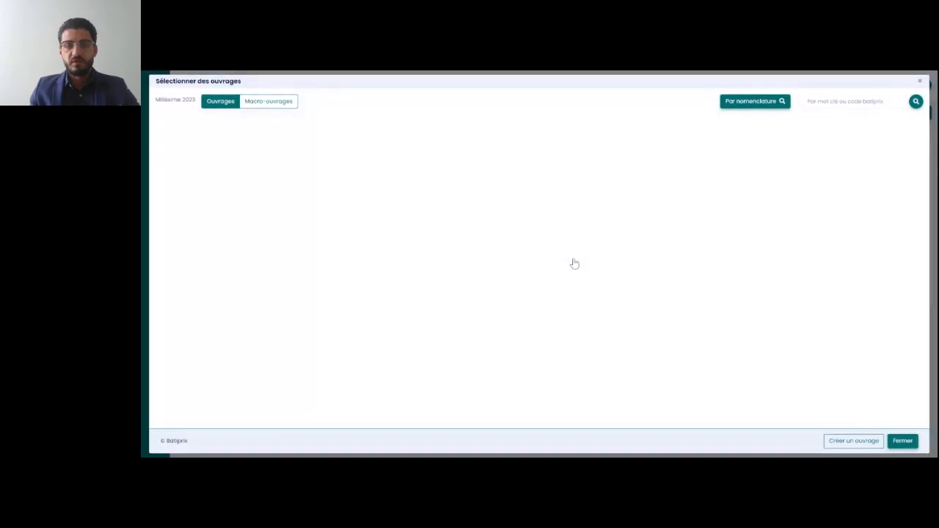
click(767, 102)
scroll(367, 296, down, 1)
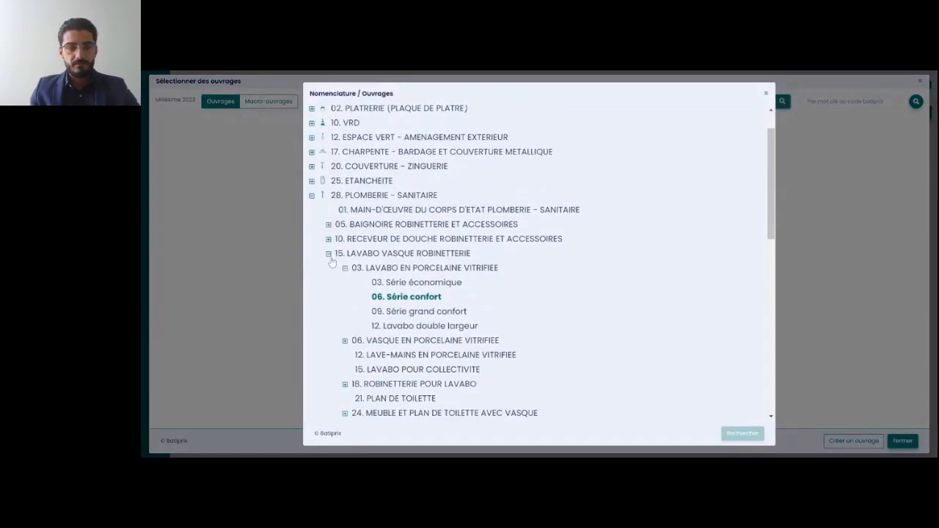
click(328, 254)
scroll(331, 293, down, 1)
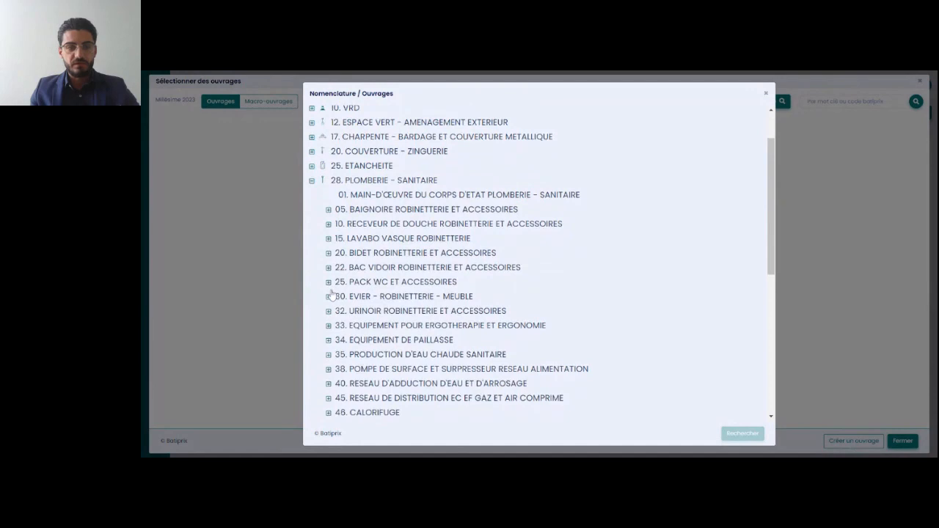
click(328, 282)
scroll(381, 312, down, 1)
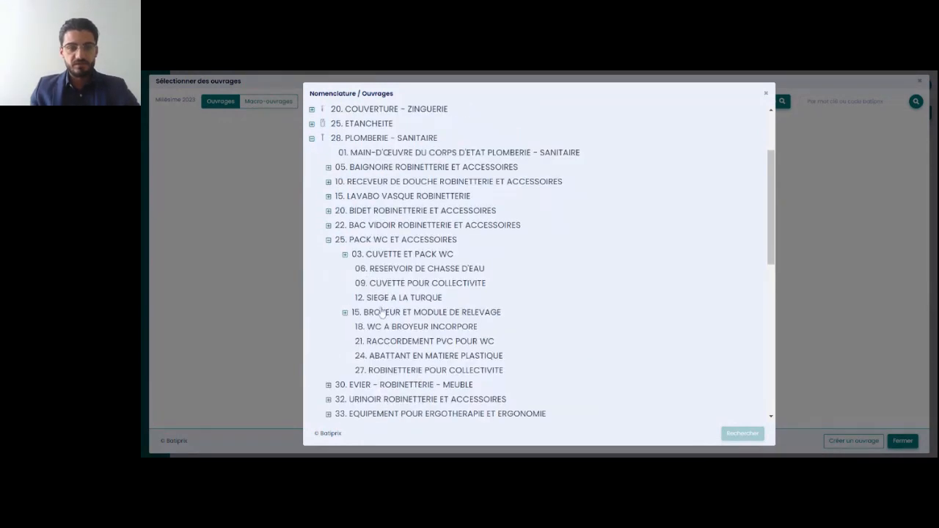
click(381, 255)
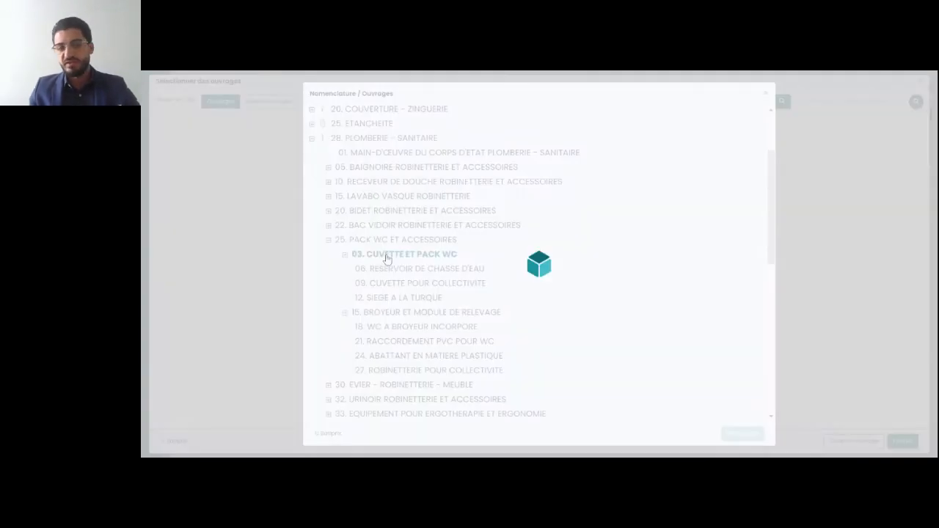
scroll(623, 302, down, 1)
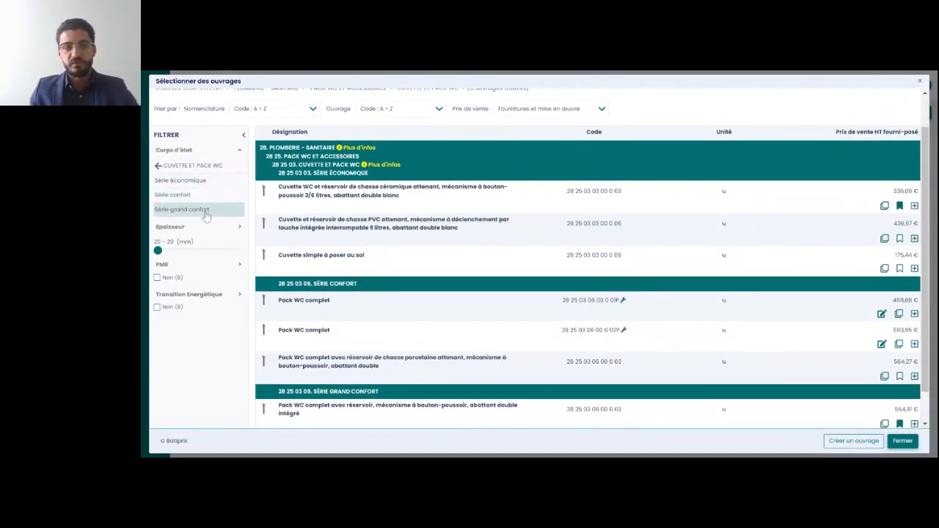
scroll(244, 252, down, 1)
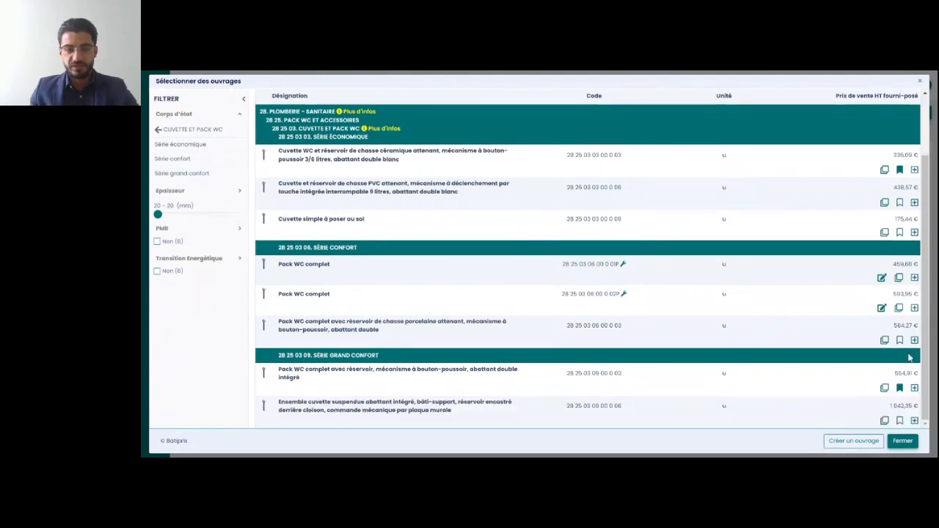
click(915, 341)
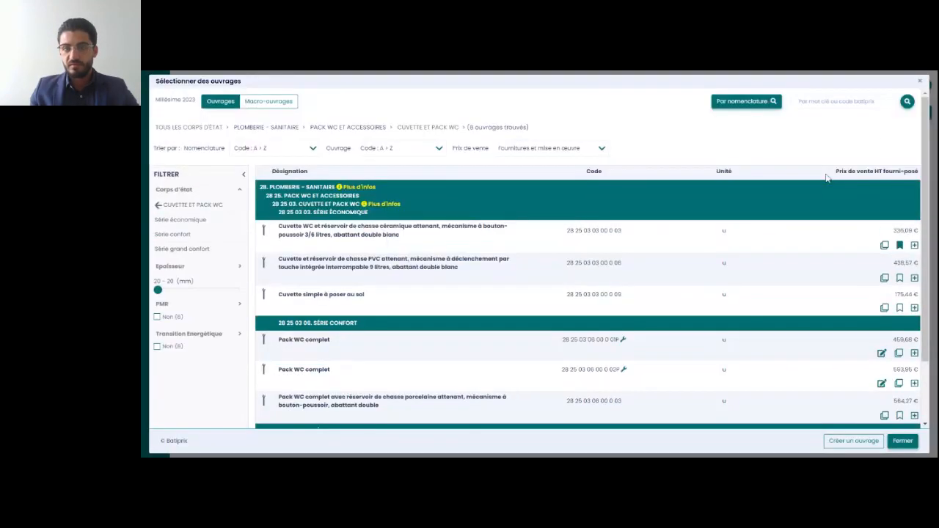
List the Répartiteur collecteur ouvrages from the Chauffage nomenclature, under Hydrocable, Système hydrocable bitube en chape
click(760, 105)
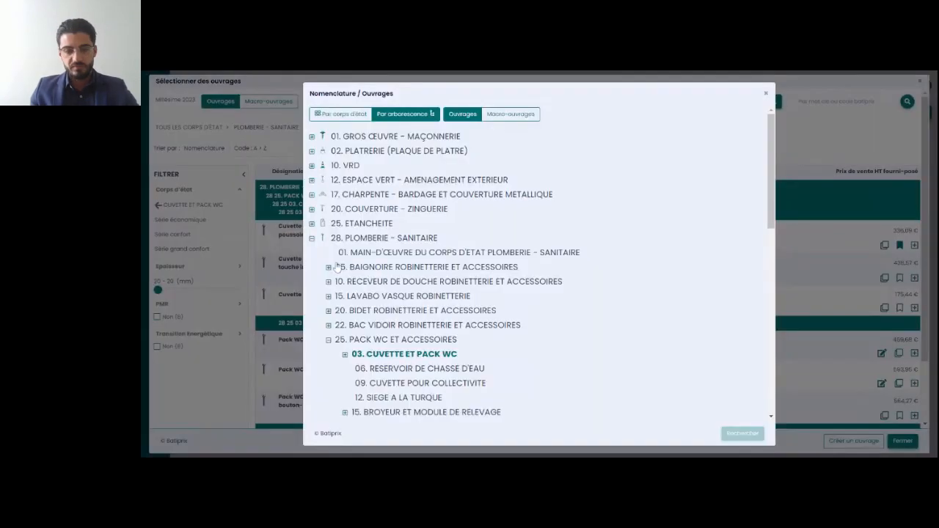
scroll(336, 266, down, 3)
scroll(323, 220, up, 1)
click(311, 180)
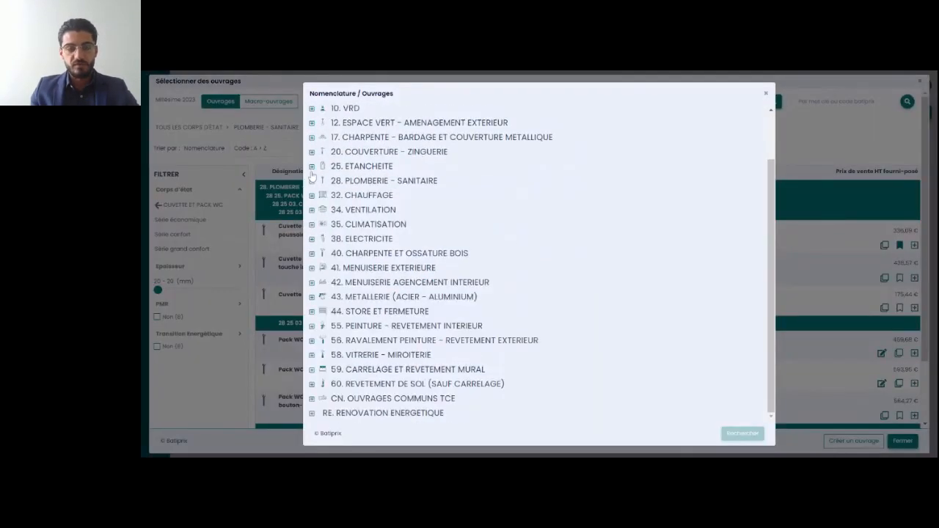
scroll(322, 238, up, 1)
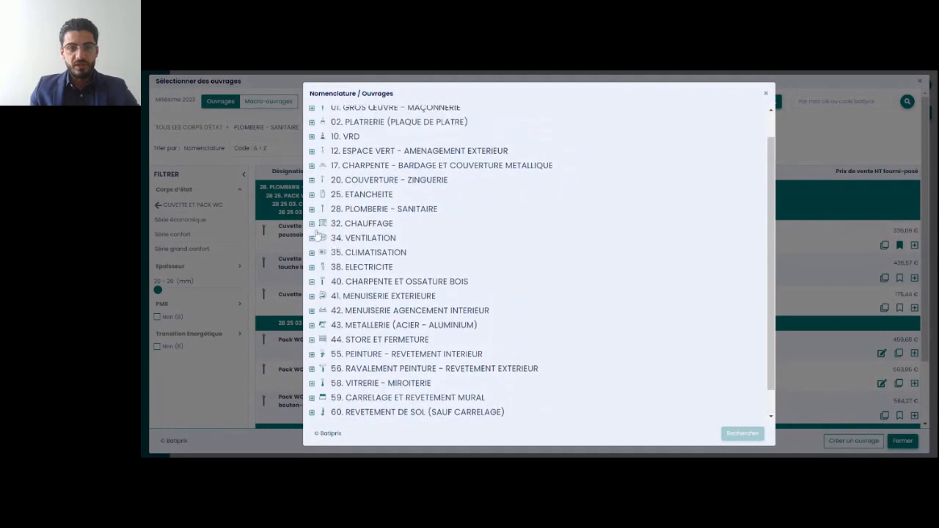
click(312, 223)
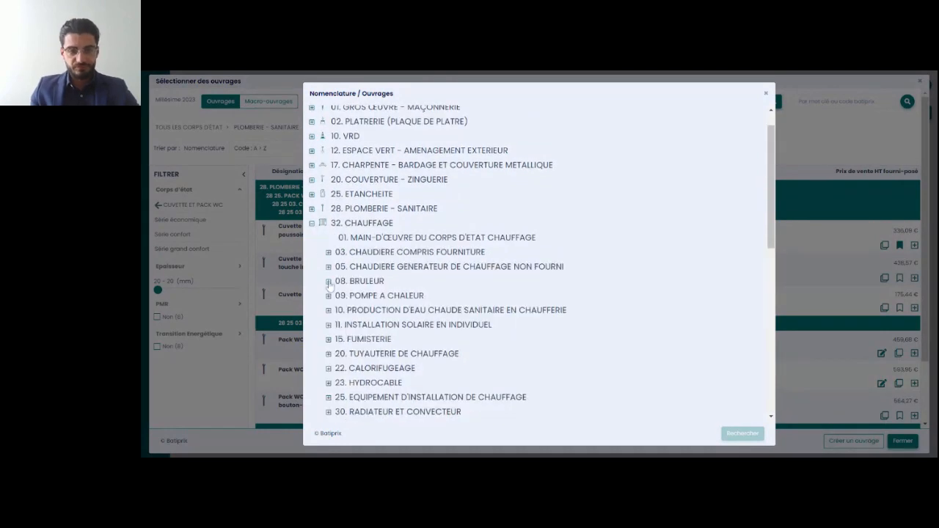
scroll(328, 286, down, 3)
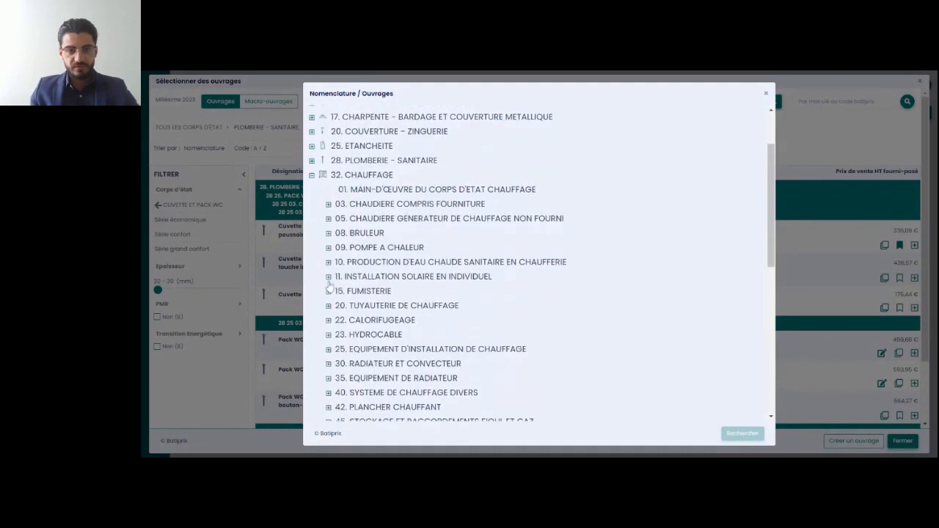
click(329, 292)
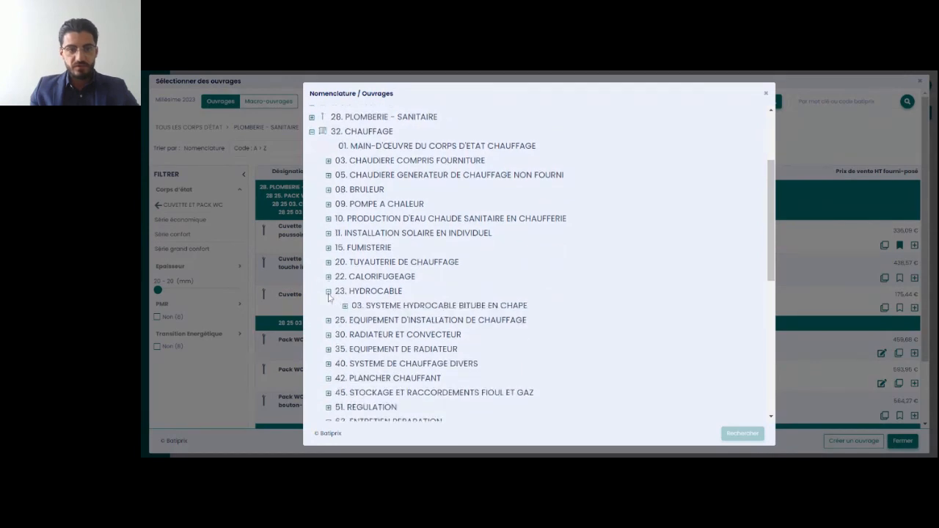
scroll(330, 297, down, 1)
click(345, 277)
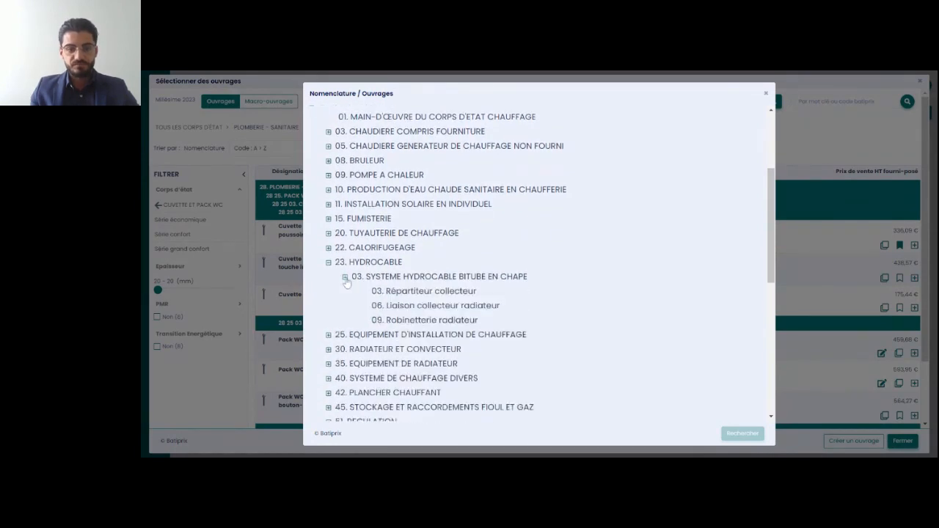
click(413, 293)
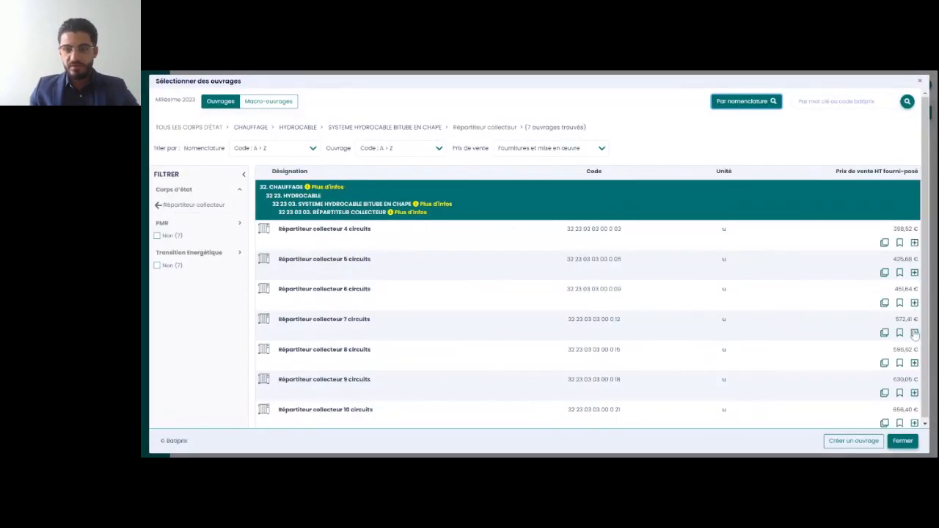
Add Répartiteur collecteur 7 circuits, 8 circuits and 9 circuits to the Plomberie section and close the selection of ouvrages
click(914, 364)
click(914, 394)
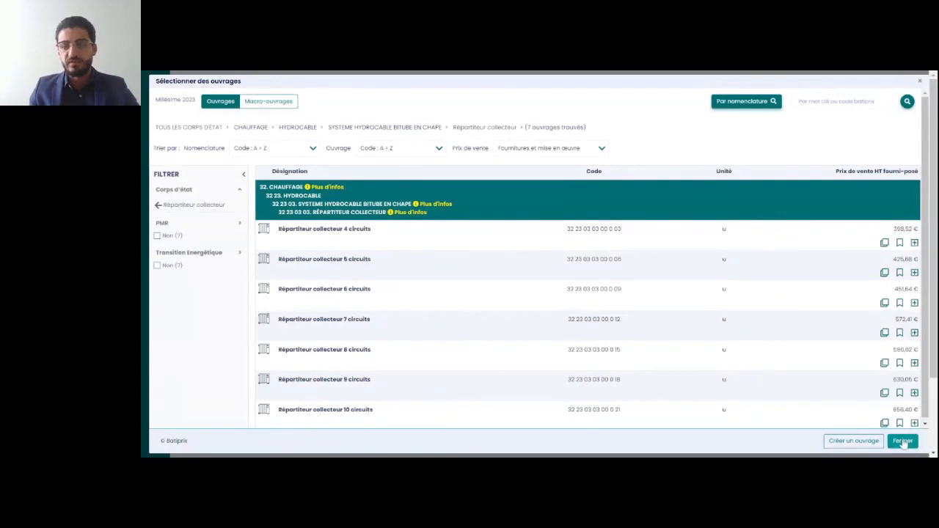
click(903, 441)
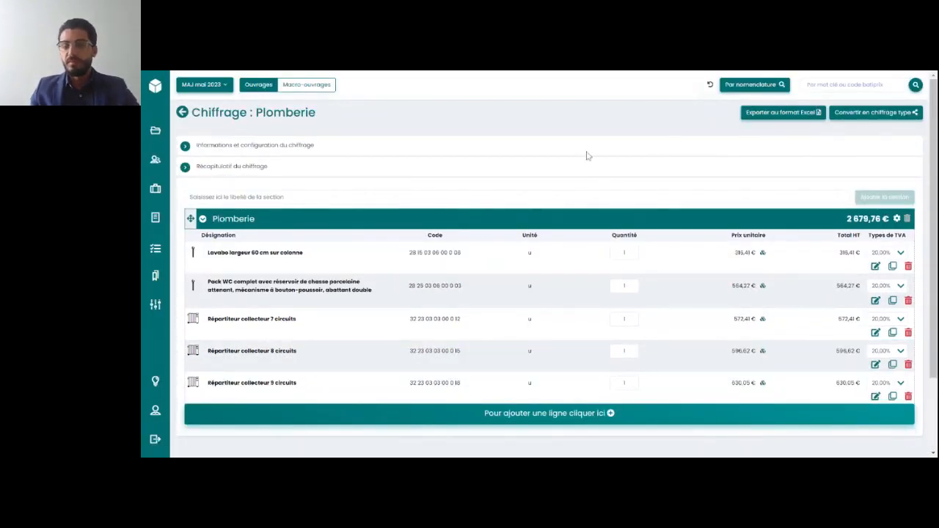
Set the quantity to 3 for Lavabo largeur 60 cm sur colonne and 6 for the Pack WC complet
scroll(658, 252, down, 2)
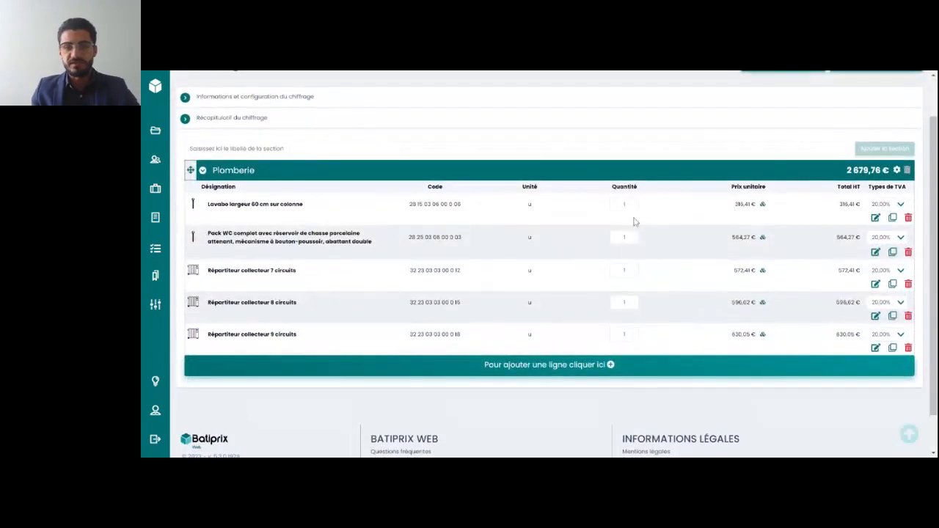
click(623, 204)
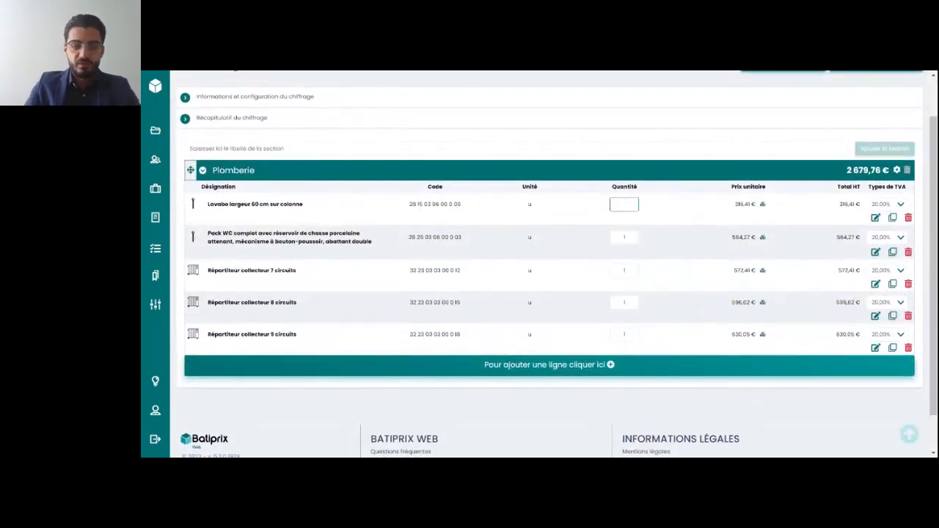
text(334)
key(BackSpace)
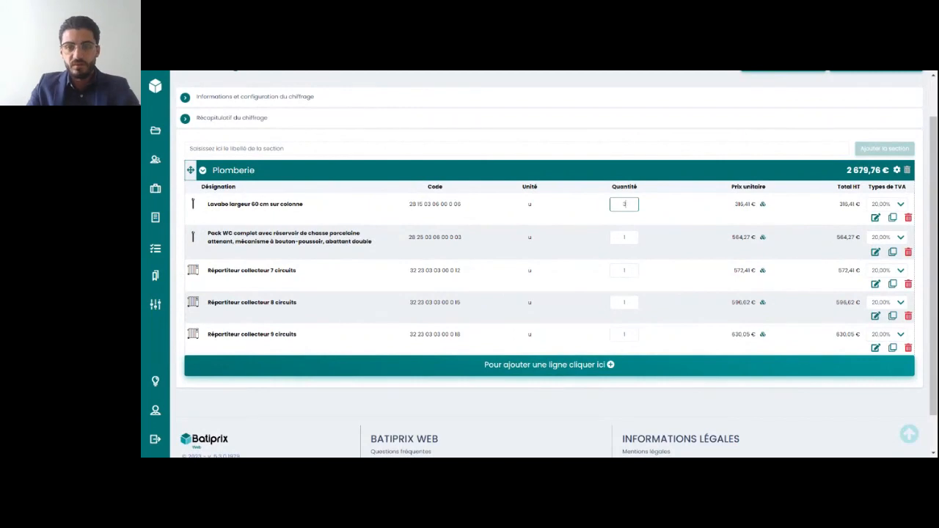
click(630, 239)
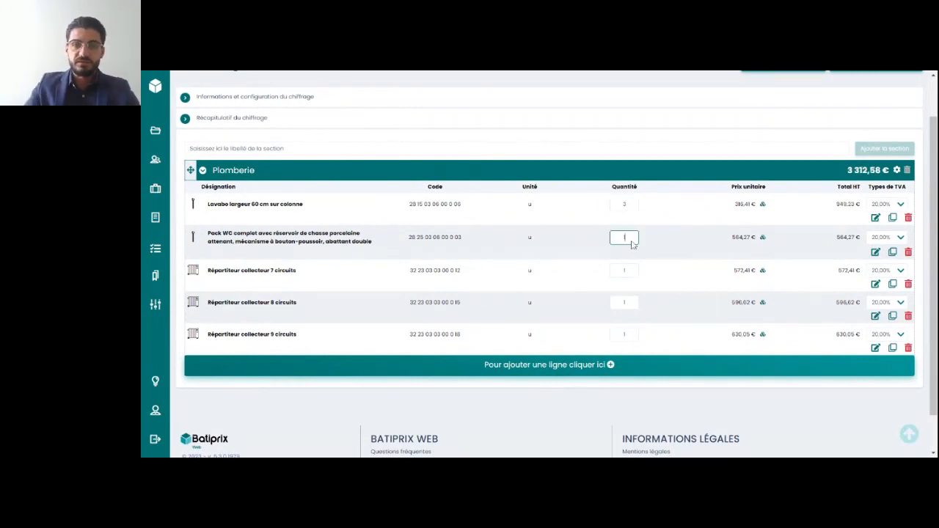
key(BackSpace)
text(6)
Set the quantities of Répartiteur collecteur 7, 8 and 9 circuits to 6, 2 and 4 respectively
click(627, 270)
key(BackSpace)
text(6)
click(627, 302)
key(BackSpace)
text(2)
click(636, 335)
key(BackSpace)
text(4)
Check which elements can be added to the Plomberie section and view the section's parameters without changing them
click(603, 366)
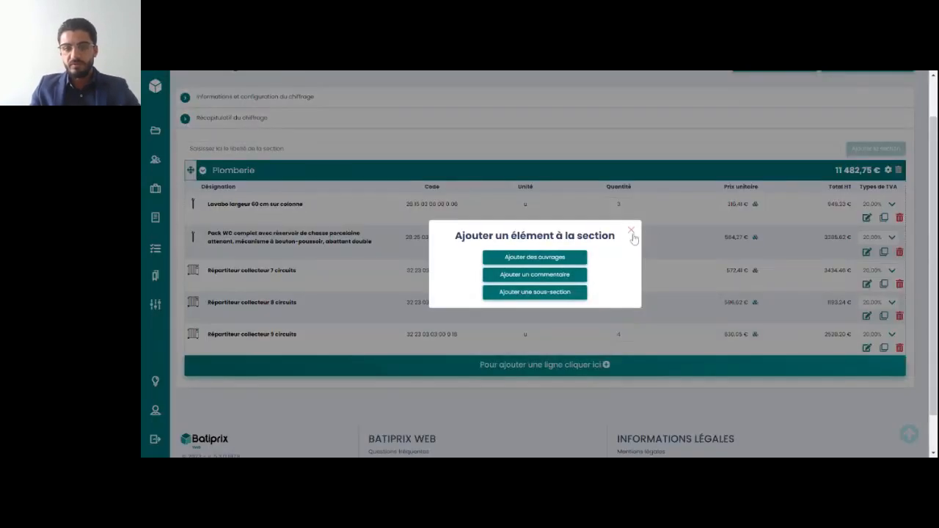
click(631, 231)
click(897, 173)
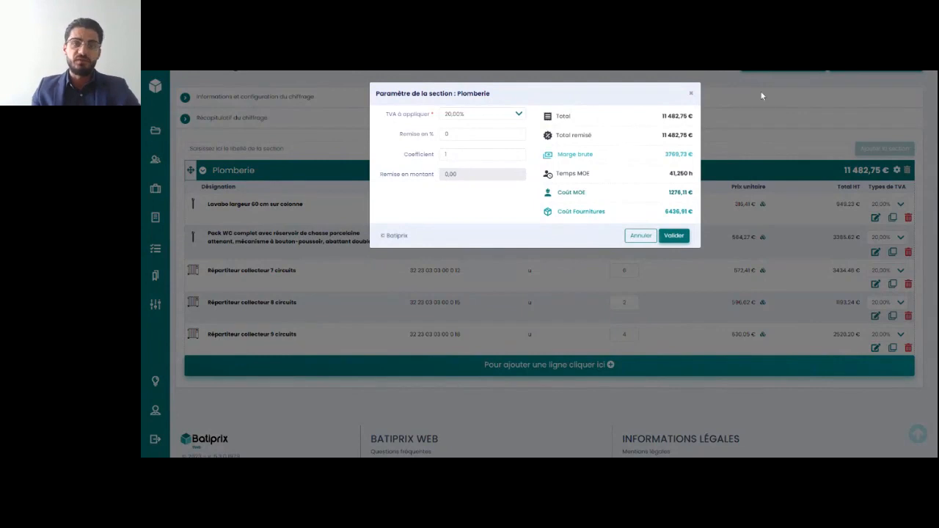
click(691, 93)
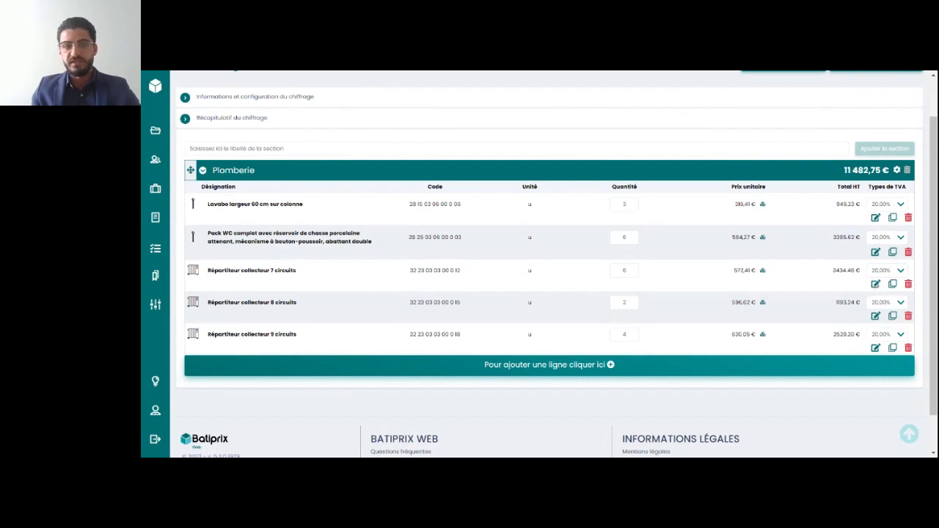
Examine the Récapitulatif du chiffrage for its gross margin, costs, project statistics and breakdown by corps d'état
click(239, 122)
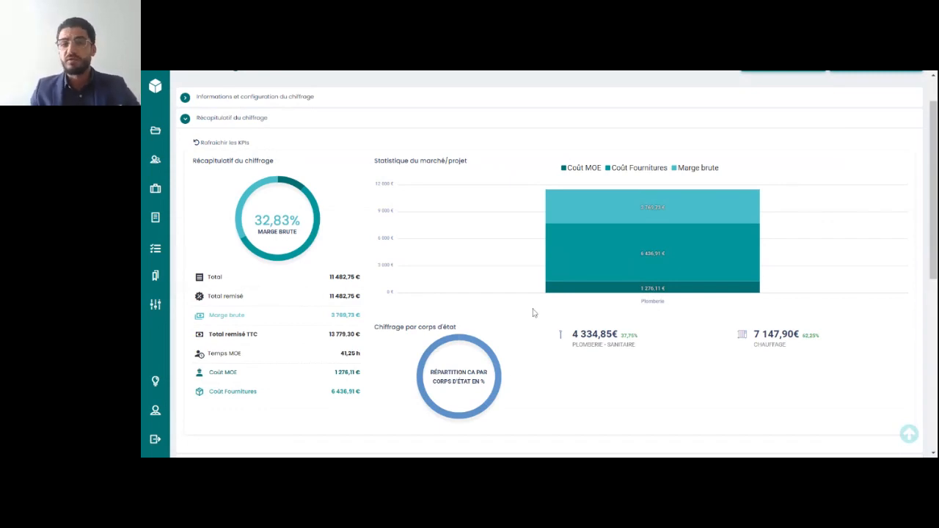
scroll(533, 313, down, 1)
scroll(533, 312, up, 1)
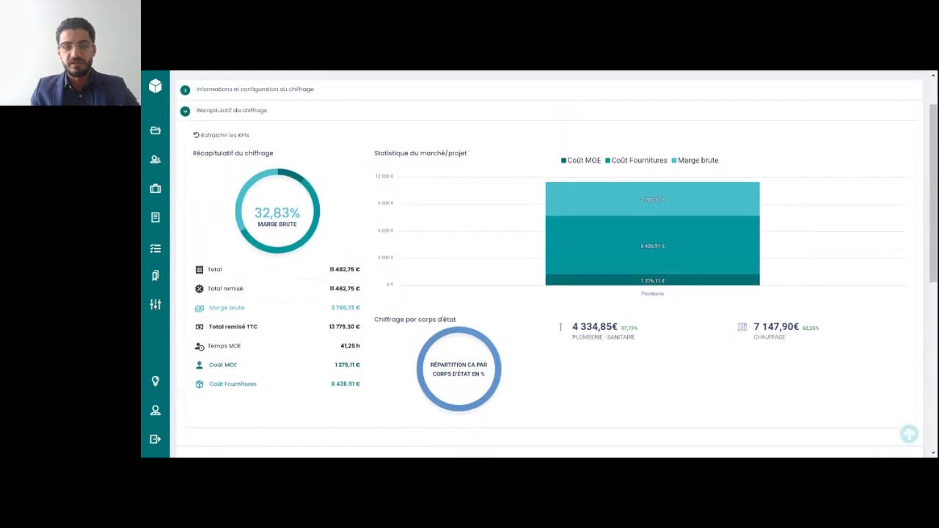
scroll(534, 313, down, 1)
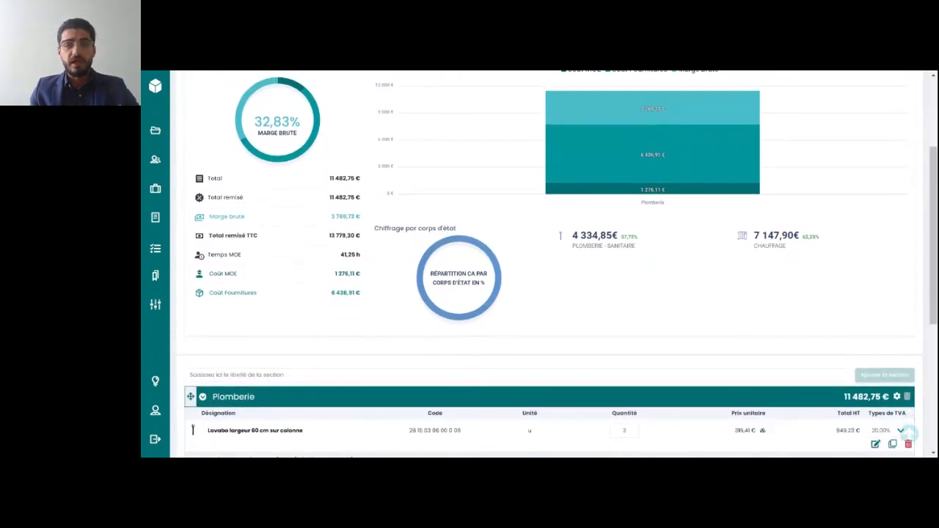
scroll(237, 213, up, 2)
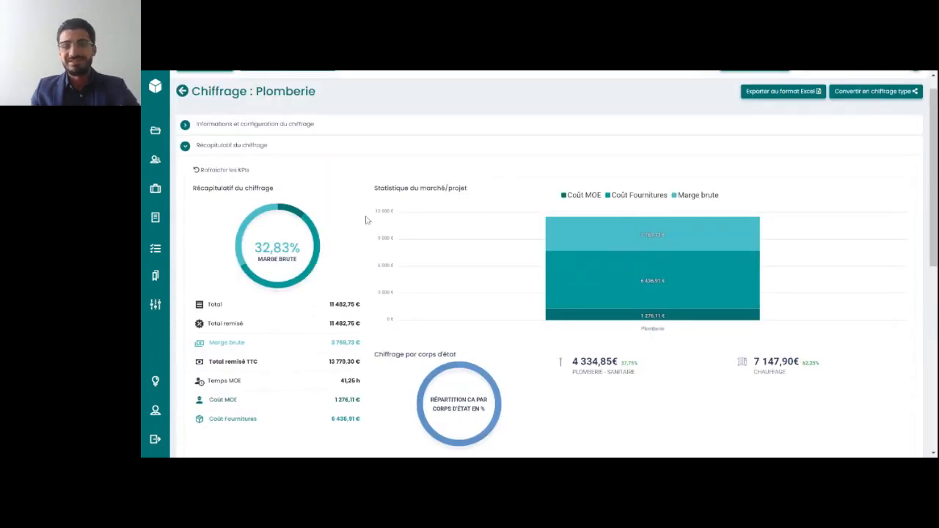
scroll(430, 284, down, 1)
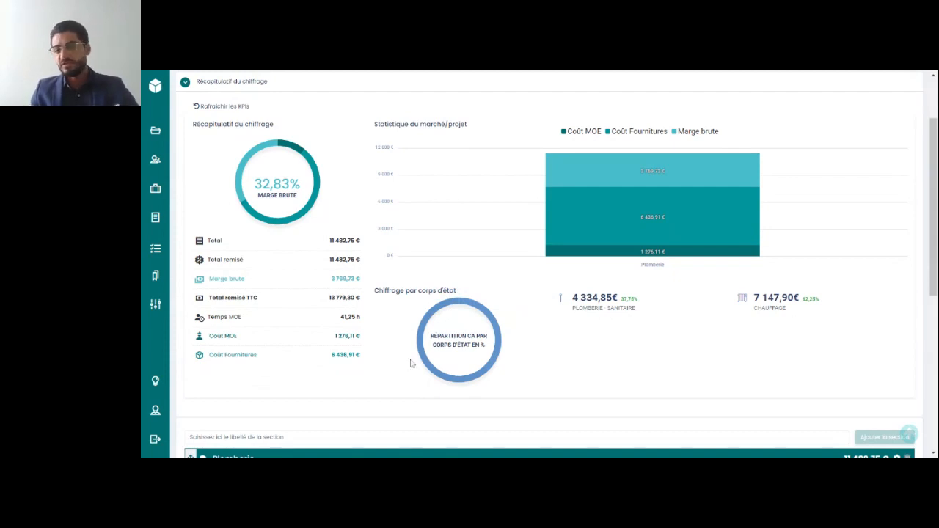
scroll(411, 363, up, 2)
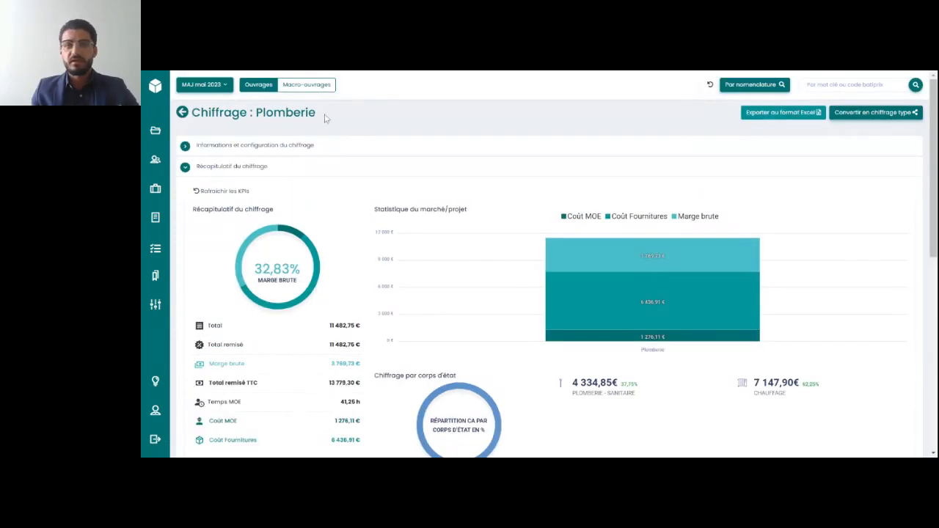
Return to Marché de plomberie and save its information
click(182, 112)
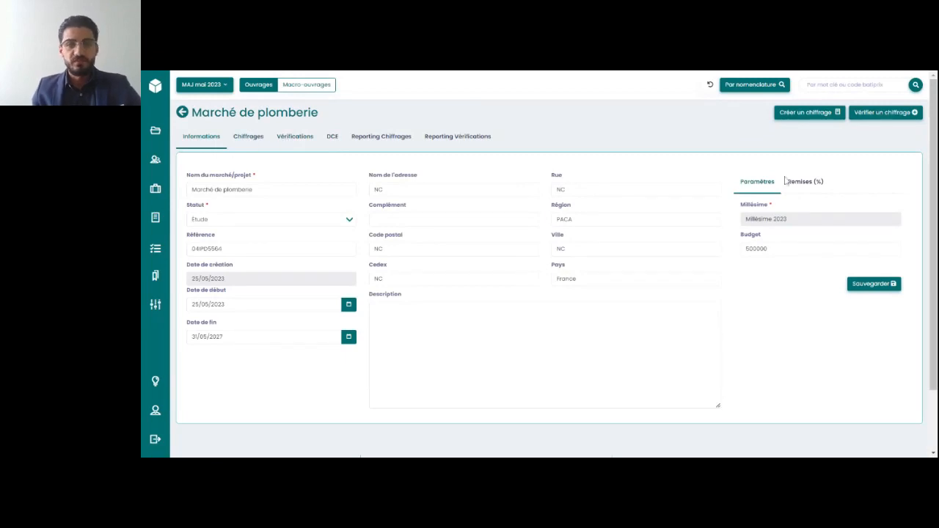
click(872, 287)
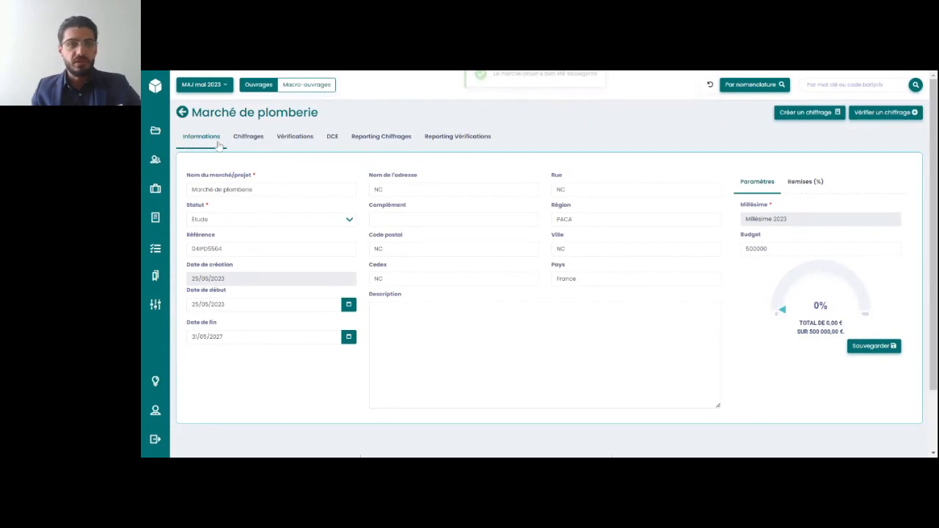
View the details of the marché's Plomberie chiffrage, including its information and configuration, and go back to the marché
click(249, 136)
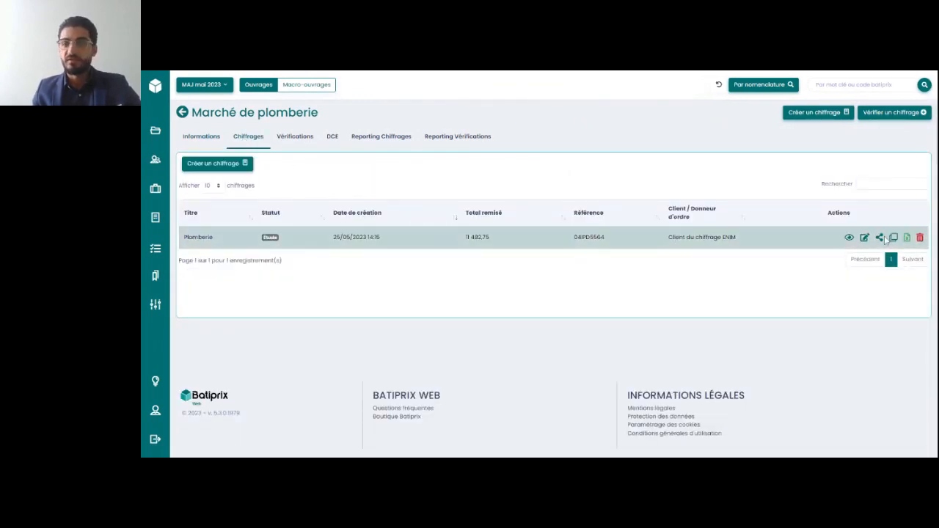
click(850, 240)
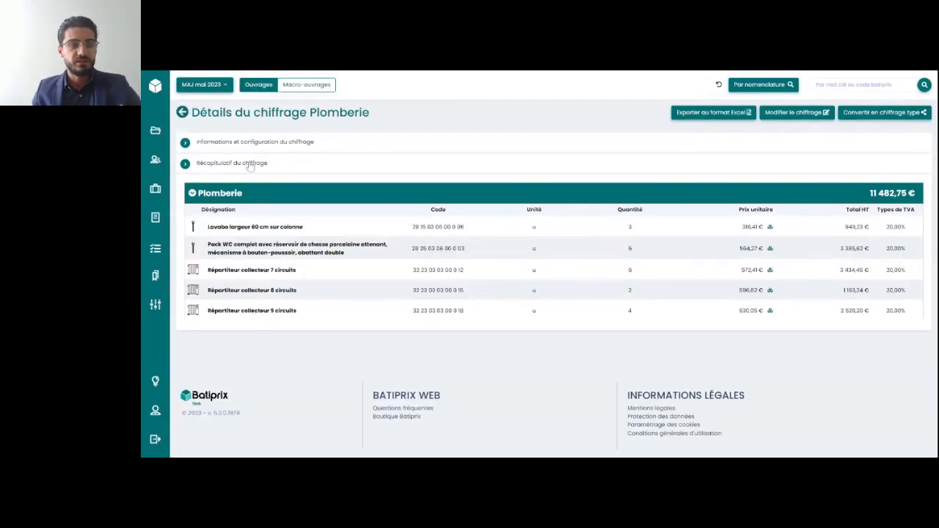
click(286, 146)
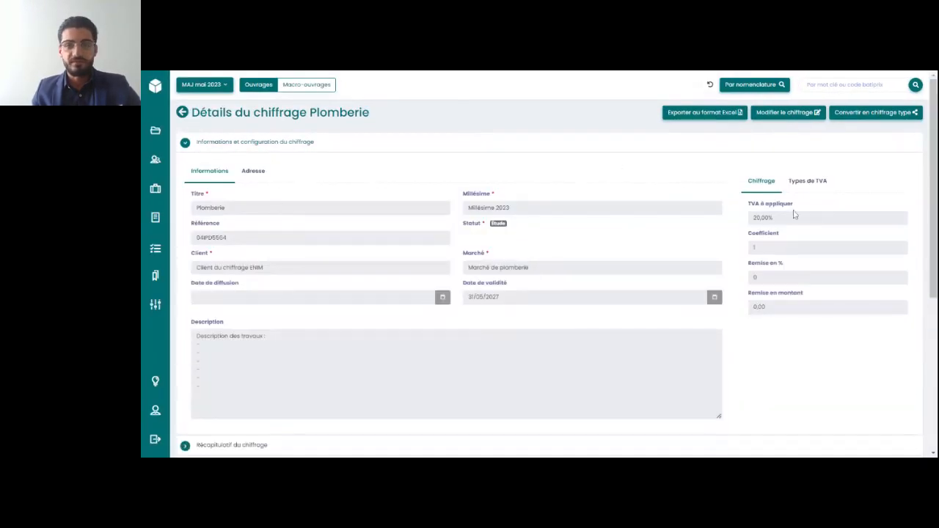
click(182, 112)
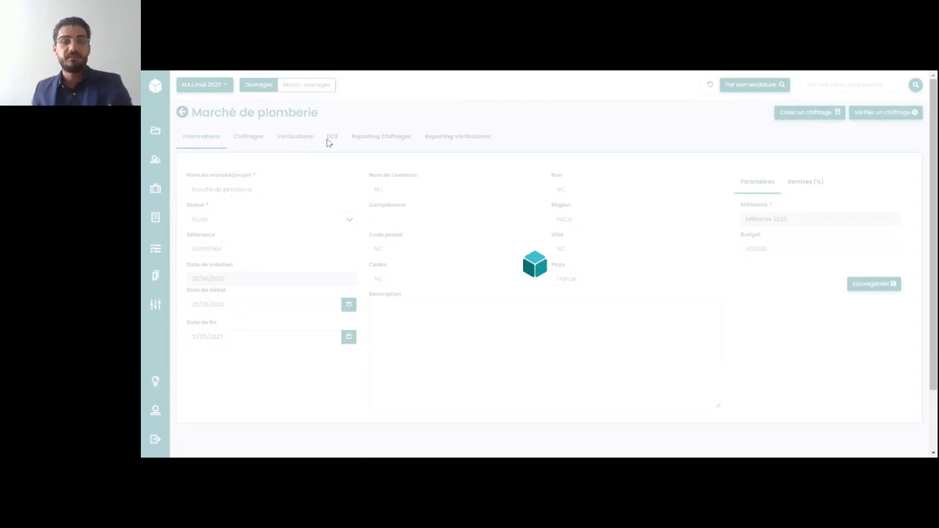
Start a new lot in the DCE of Marché de plomberie and name it Plomberie
click(331, 138)
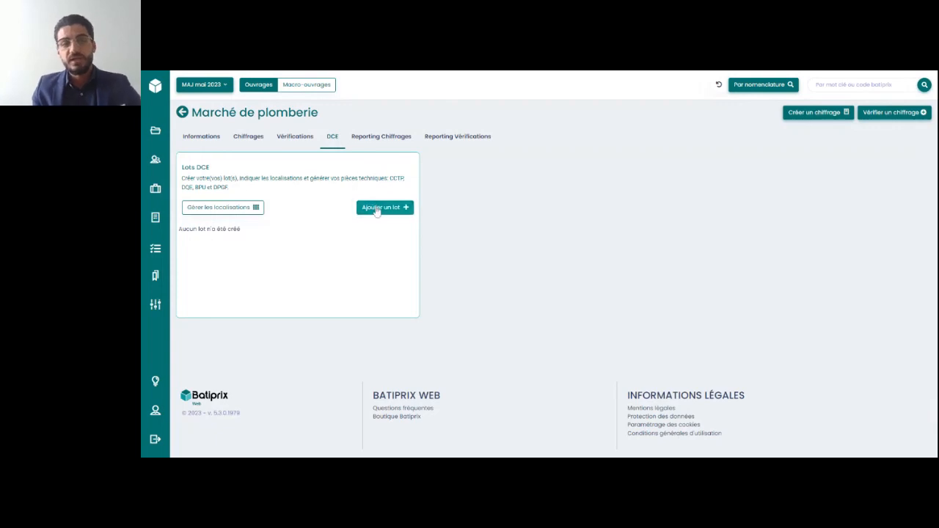
click(376, 208)
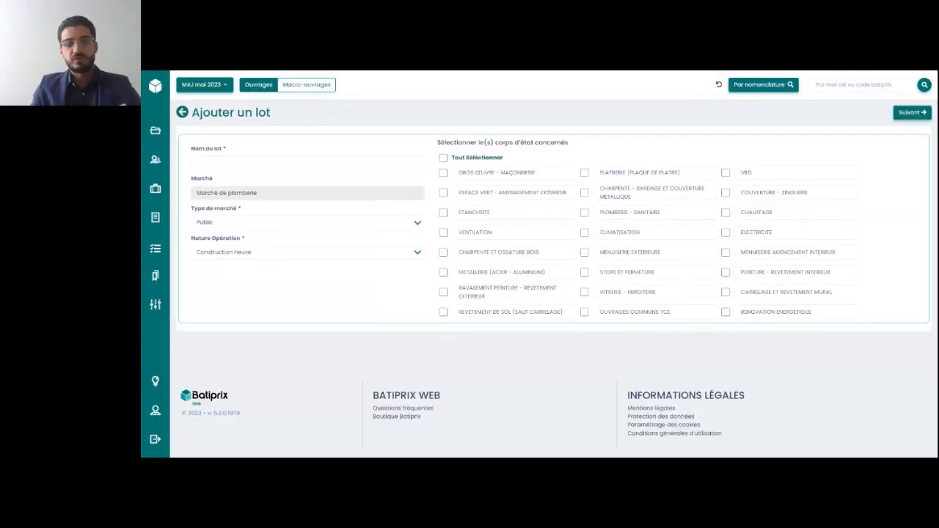
click(345, 164)
text(pLOM)
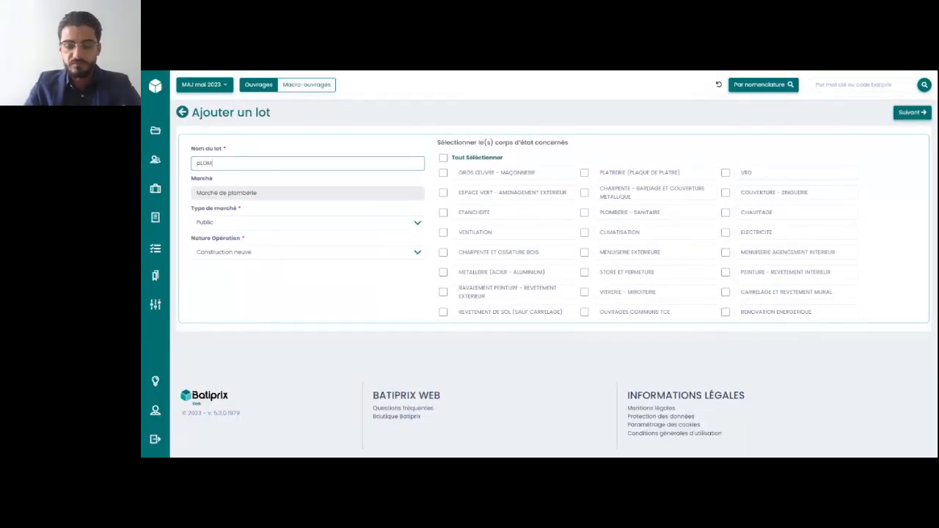
key(BackSpace)
key(BackSpace)
key(BackSpace)
key(BackSpace)
text(Plomberi)
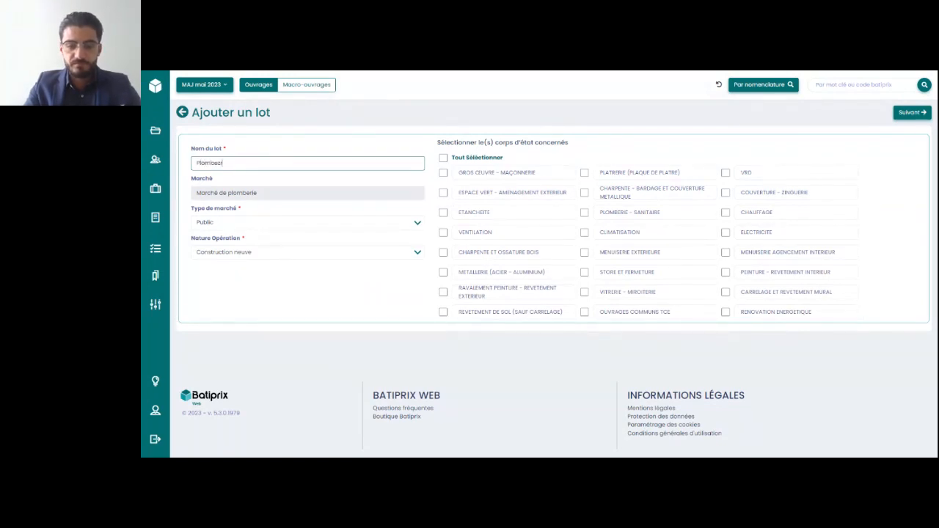
text(e)
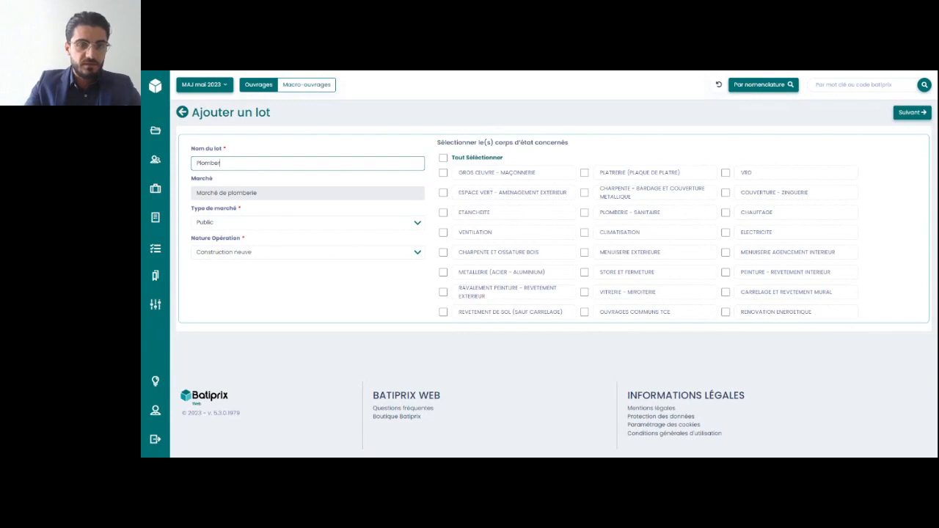
key(Tab)
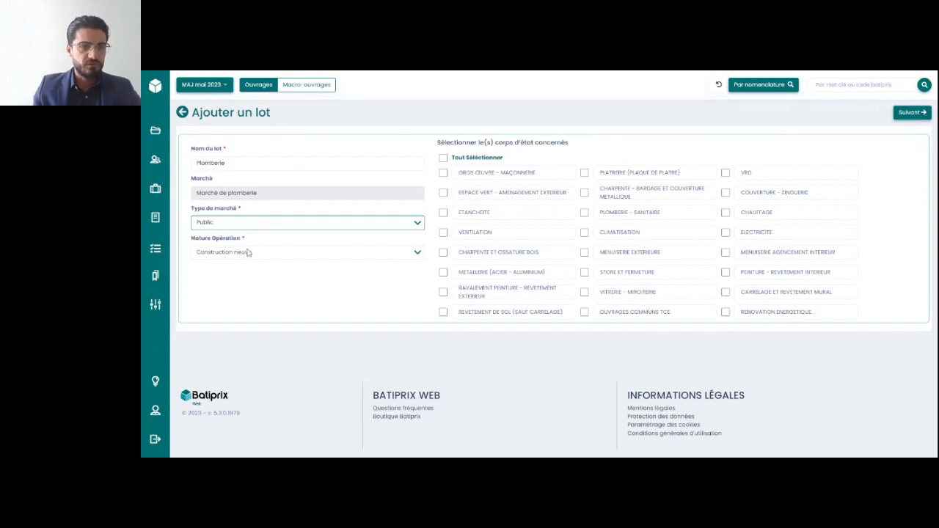
Set the lot's Nature Opération to Réhabilitation and include all the corps d'état
click(248, 252)
click(239, 273)
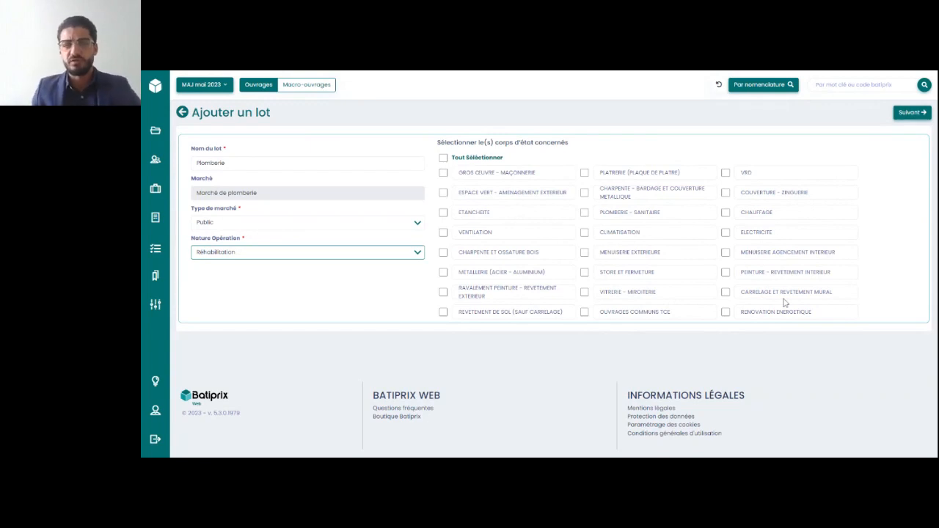
click(443, 157)
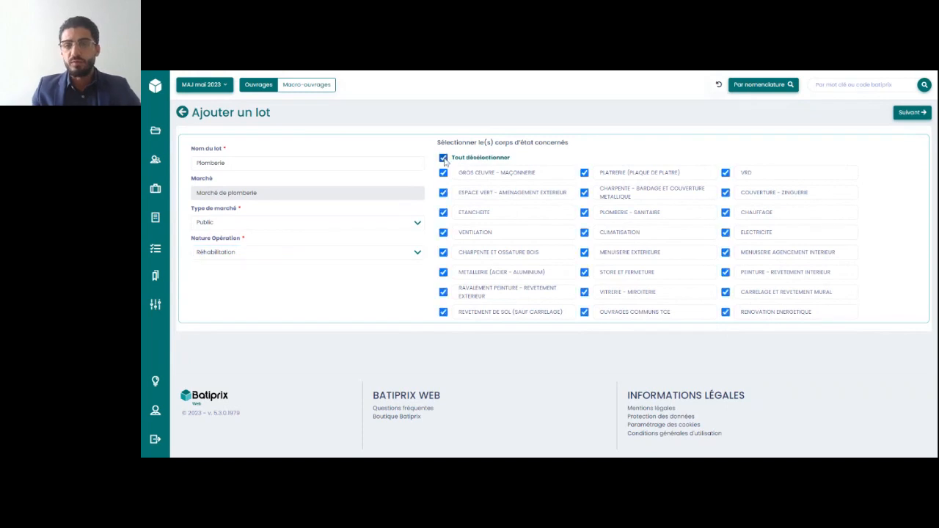
Continue to the lot's CCTP, choosing to use a chiffrage to generate the document
click(911, 112)
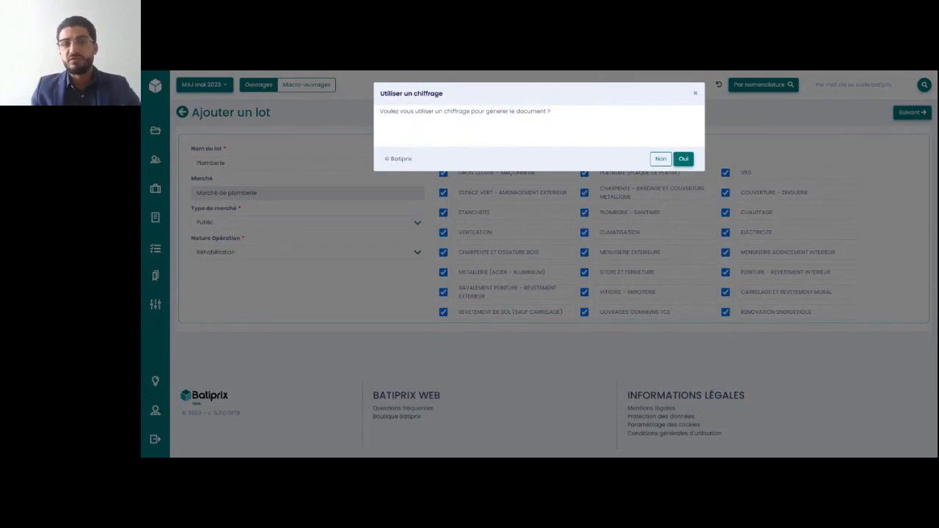
click(685, 159)
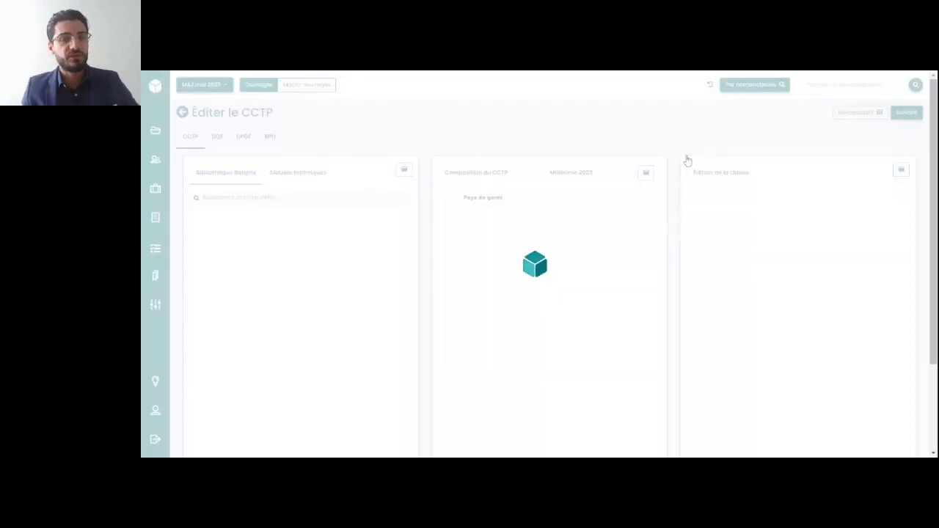
scroll(430, 178, down, 2)
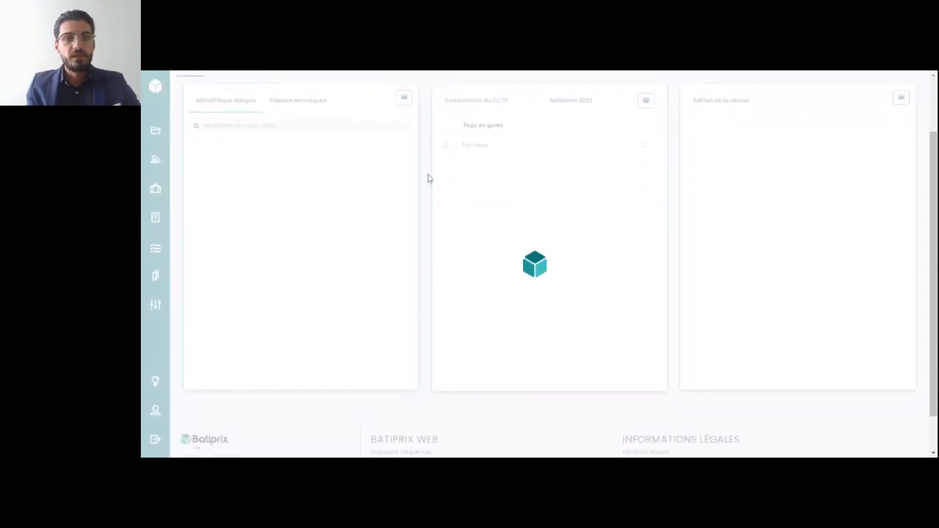
scroll(429, 178, up, 1)
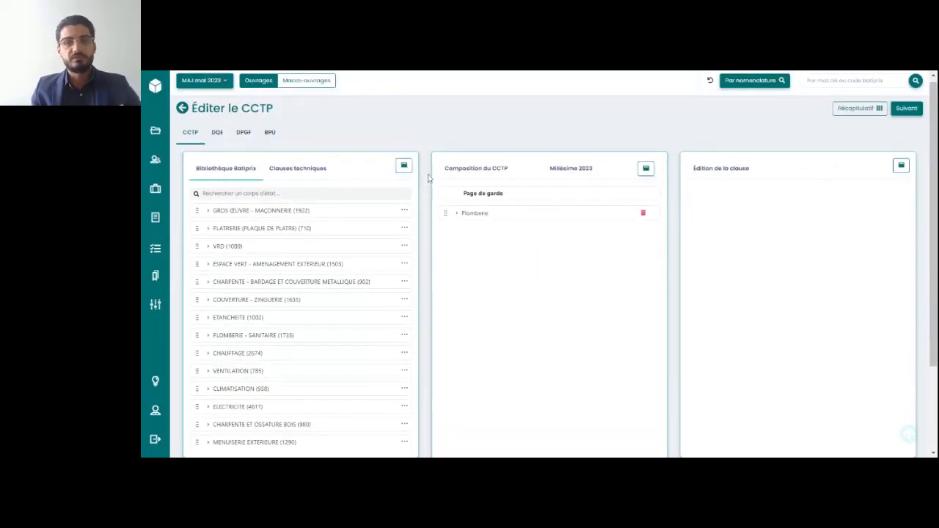
scroll(429, 179, down, 1)
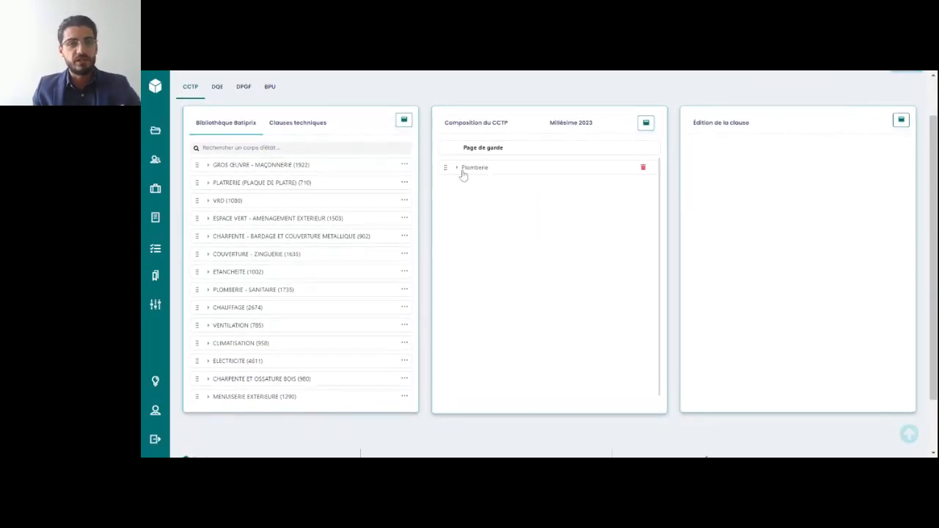
Expand Plomberie in the CCTP composition and open the clause Lavabo largeur 60 cm sur colonne
click(457, 169)
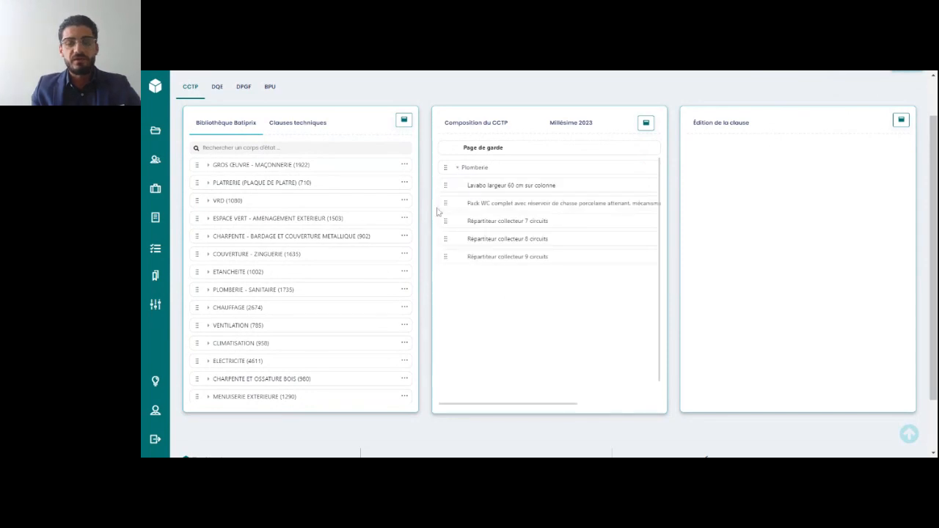
click(509, 190)
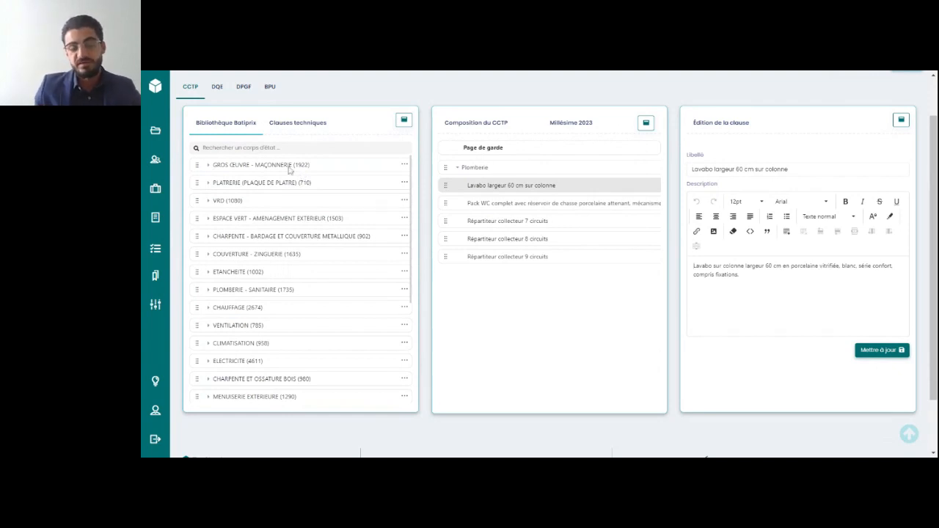
scroll(321, 184, up, 2)
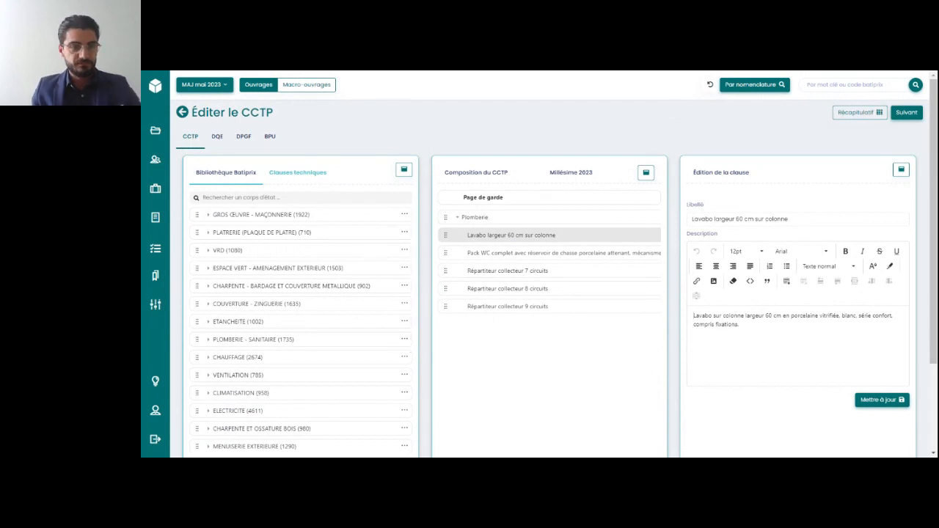
scroll(234, 236, down, 2)
scroll(233, 236, up, 1)
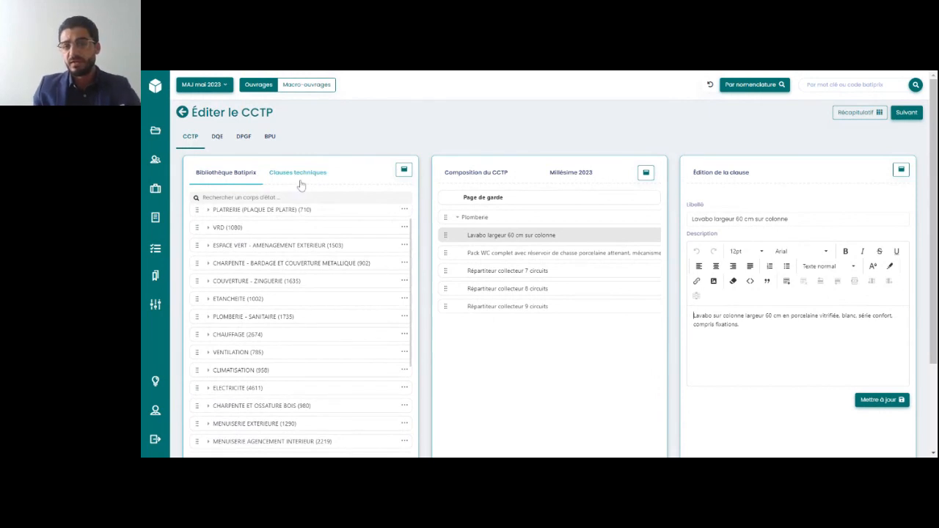
Look at the Clauses techniques available for GROS ŒUVRE - MAÇONNERIE and collapse that corps d'état again
click(300, 182)
click(215, 215)
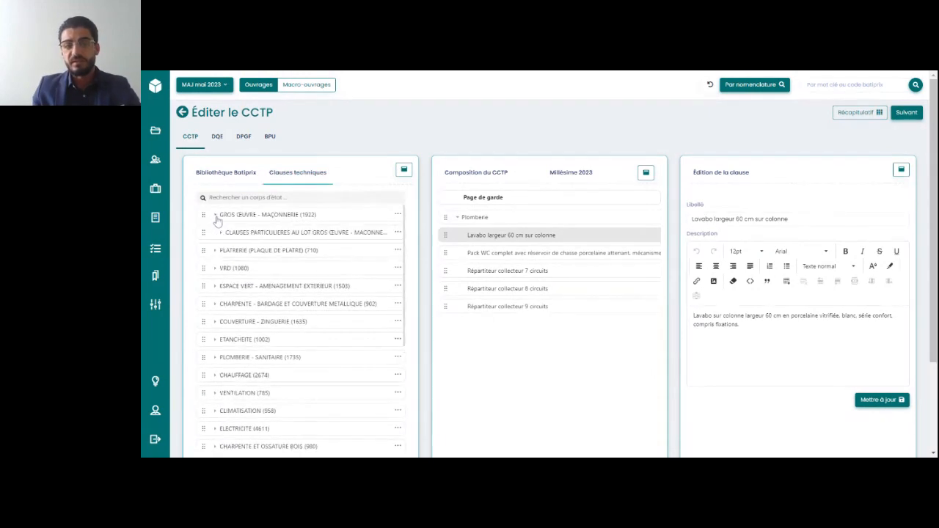
scroll(220, 227, down, 2)
scroll(224, 231, up, 2)
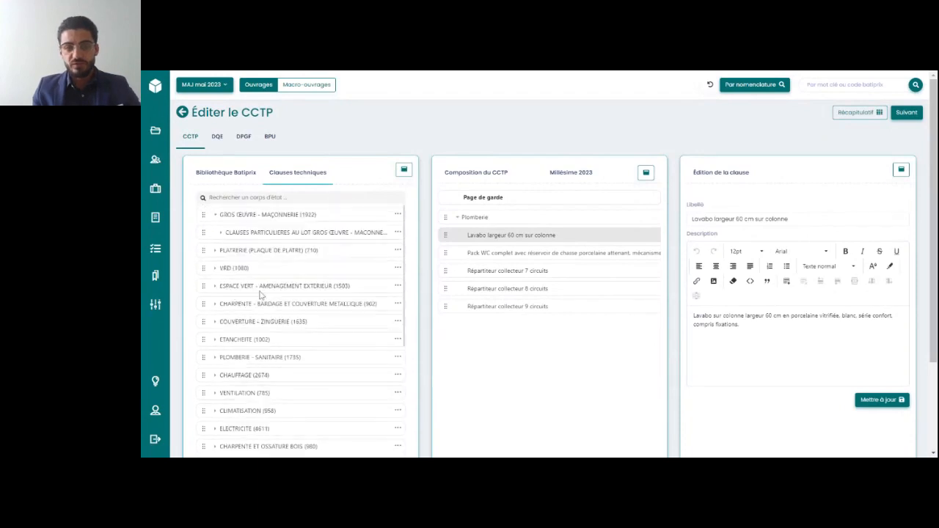
click(217, 215)
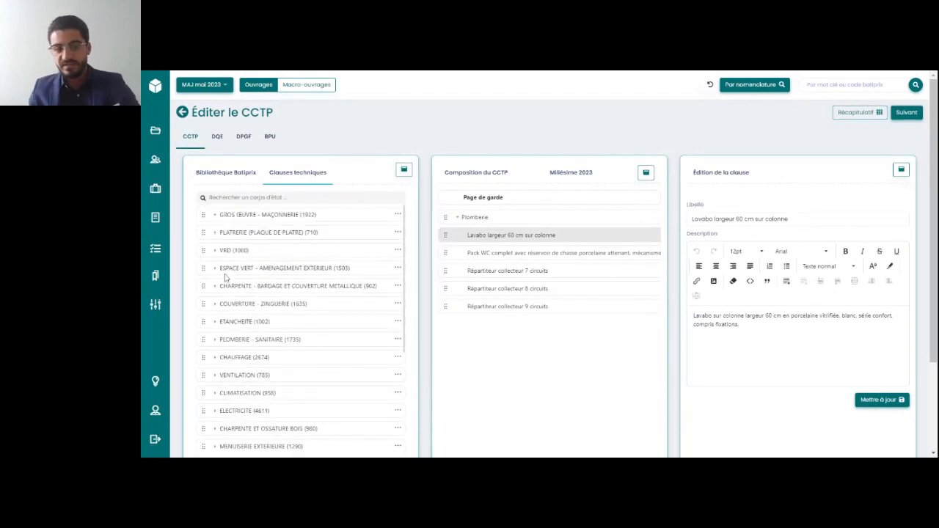
From PLOMBERIE - SANITAIRE in the Bibliothèque Batiprix, add the first Baignoire acier forte épaisseur under Baignoire en acier épaisseur 3,5 mm to the CCTP composition
click(247, 181)
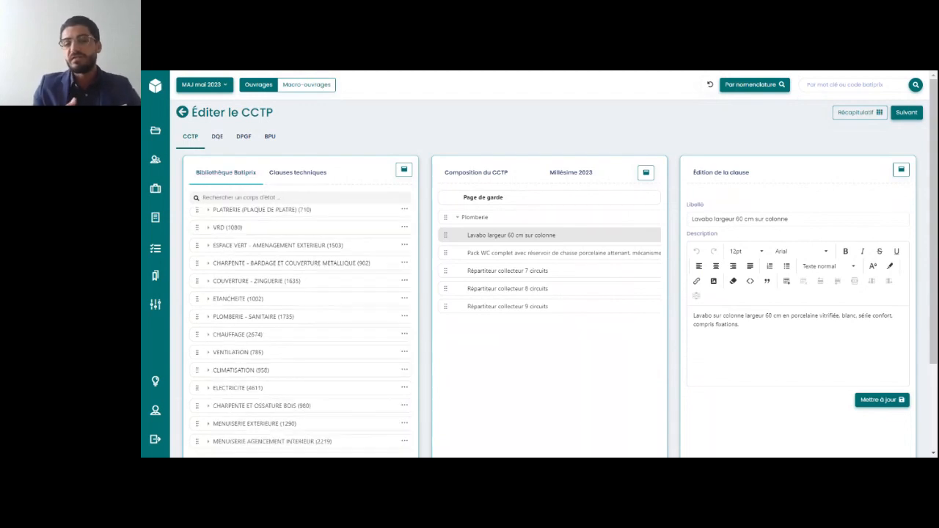
click(208, 317)
scroll(220, 330, down, 1)
scroll(219, 330, up, 1)
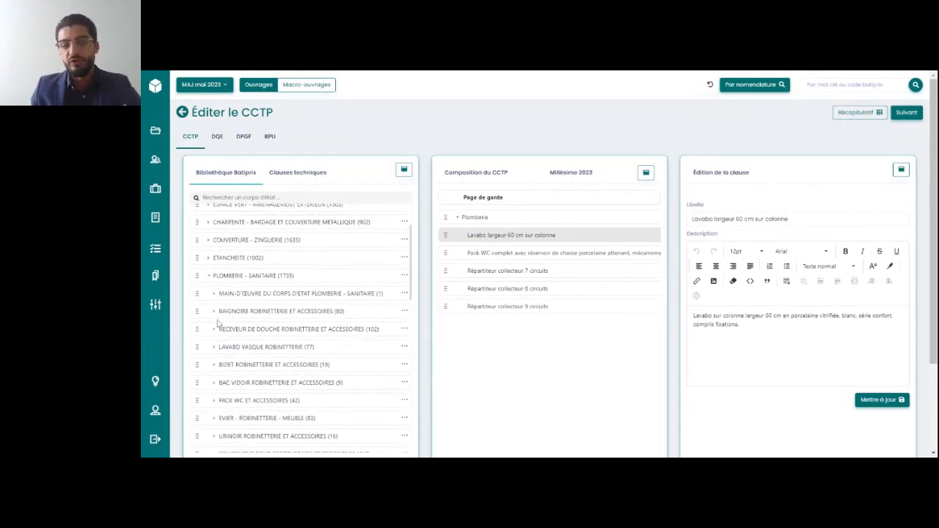
click(216, 314)
scroll(231, 346, down, 2)
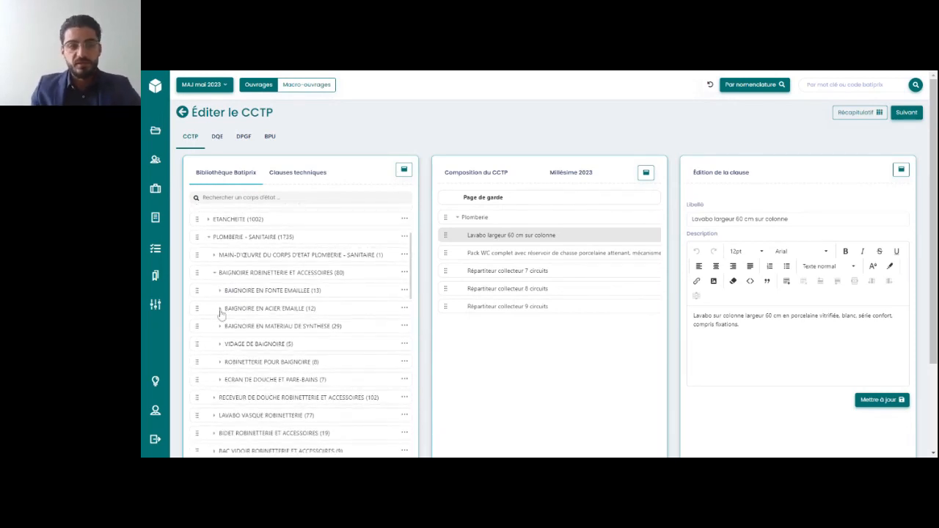
click(219, 309)
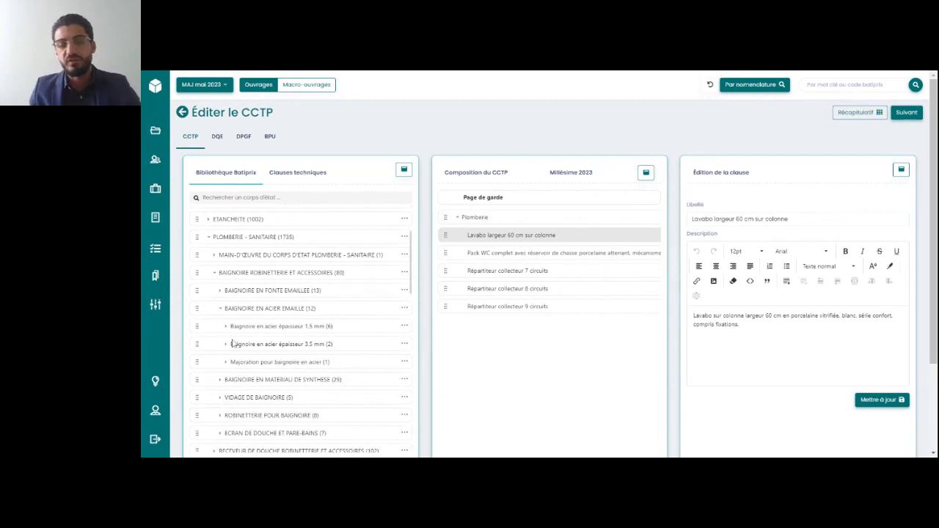
click(232, 344)
scroll(269, 360, down, 2)
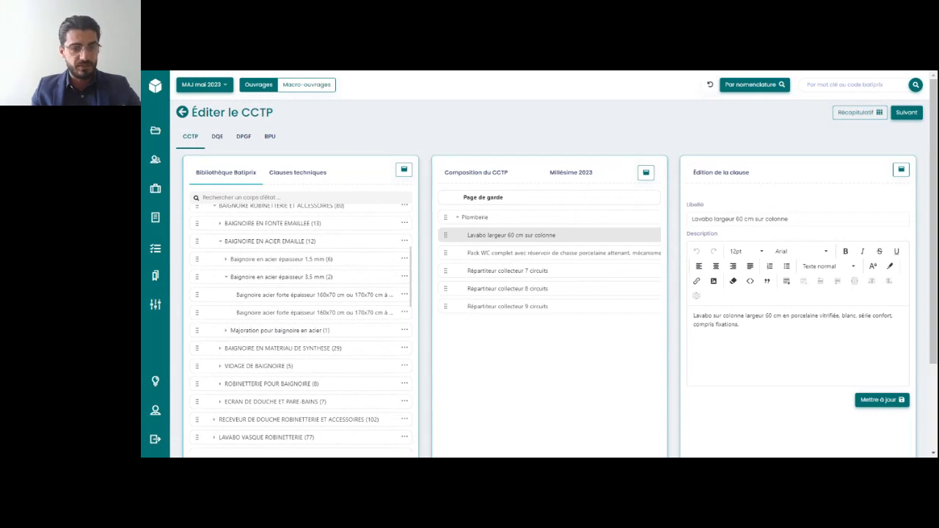
click(404, 295)
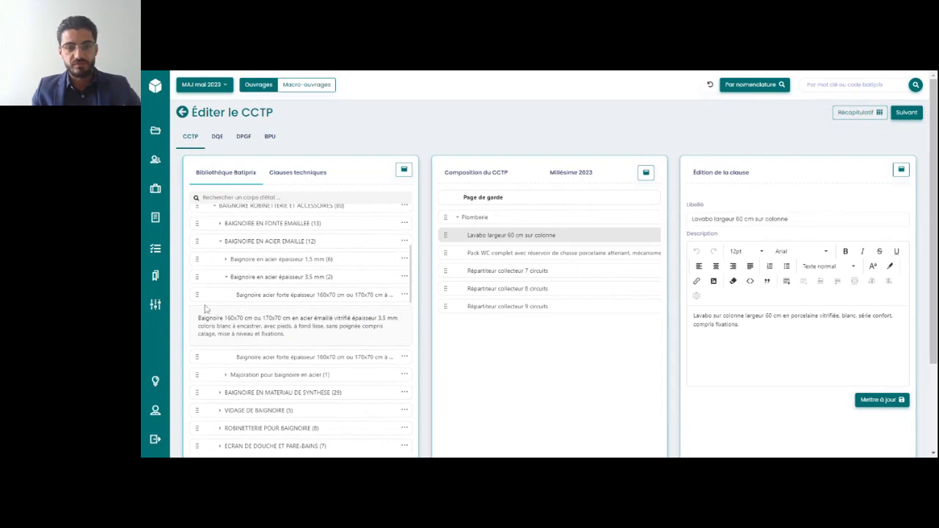
drag(206, 309, 484, 333)
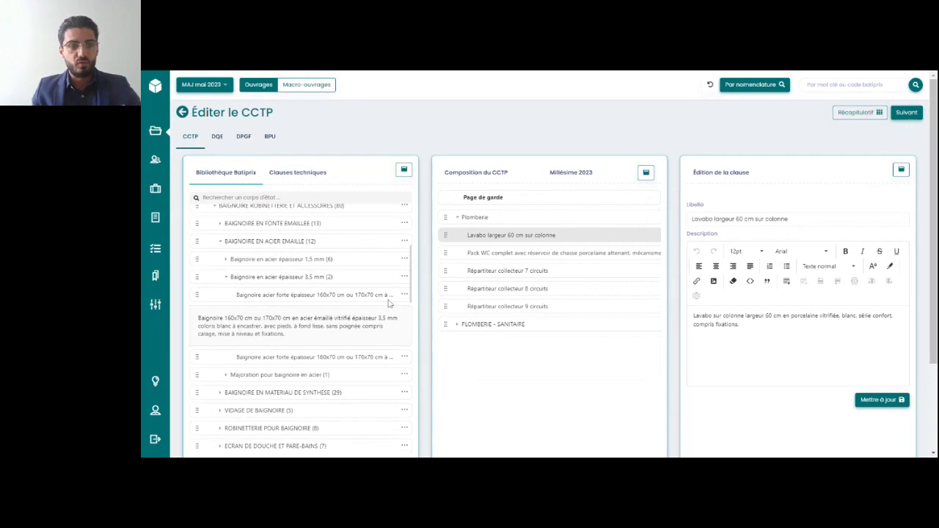
click(226, 278)
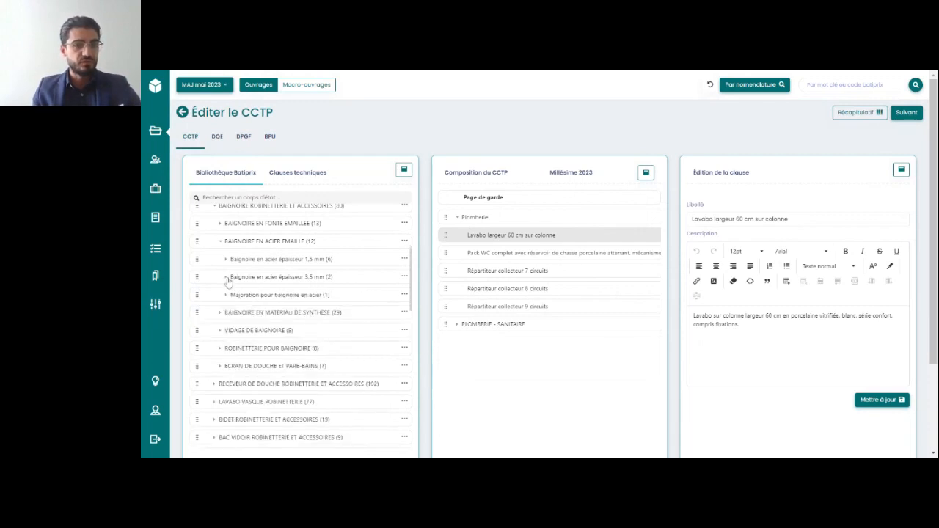
scroll(220, 264, up, 1)
scroll(217, 254, up, 1)
click(210, 230)
click(209, 230)
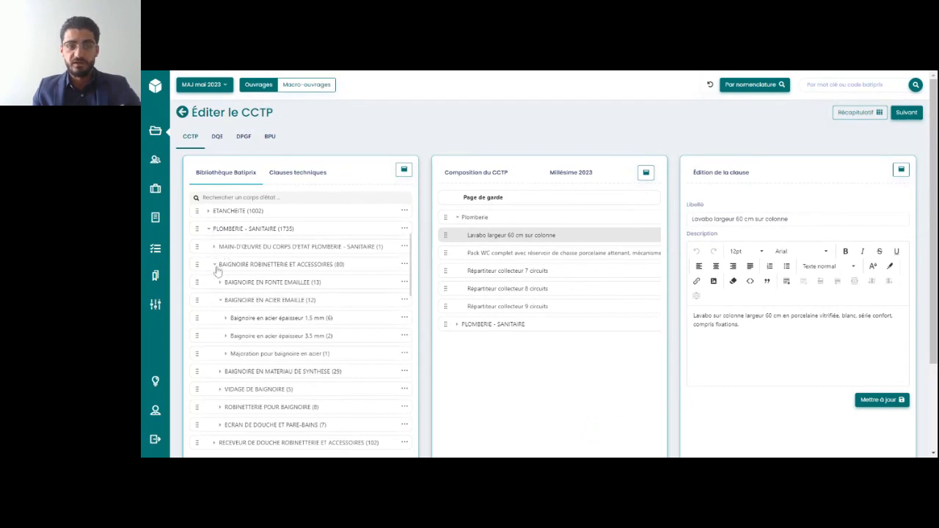
click(214, 247)
click(214, 247)
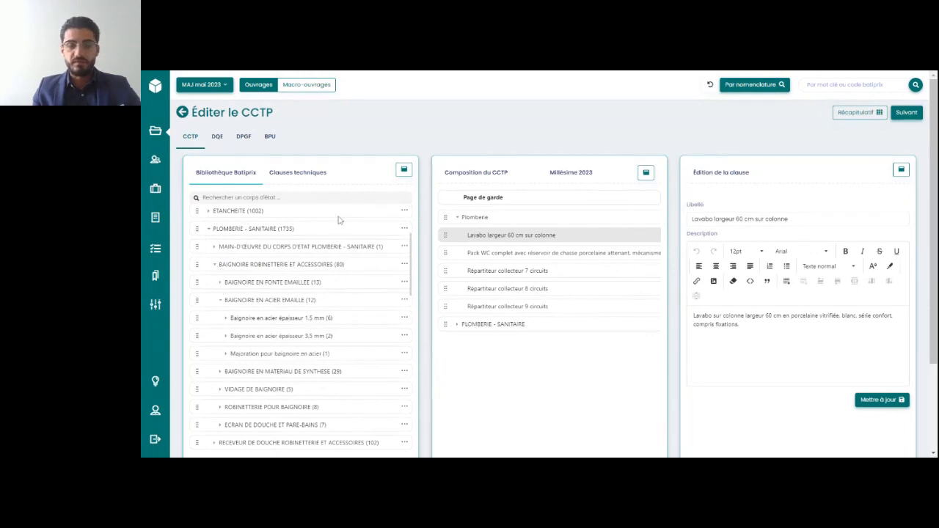
Browse the PLOMBERIE - SANITAIRE Clauses techniques down to Dispositions générales, within DISPOSITIONS PARTICULIERES & ETENDUE DES TRAVAUX
click(306, 174)
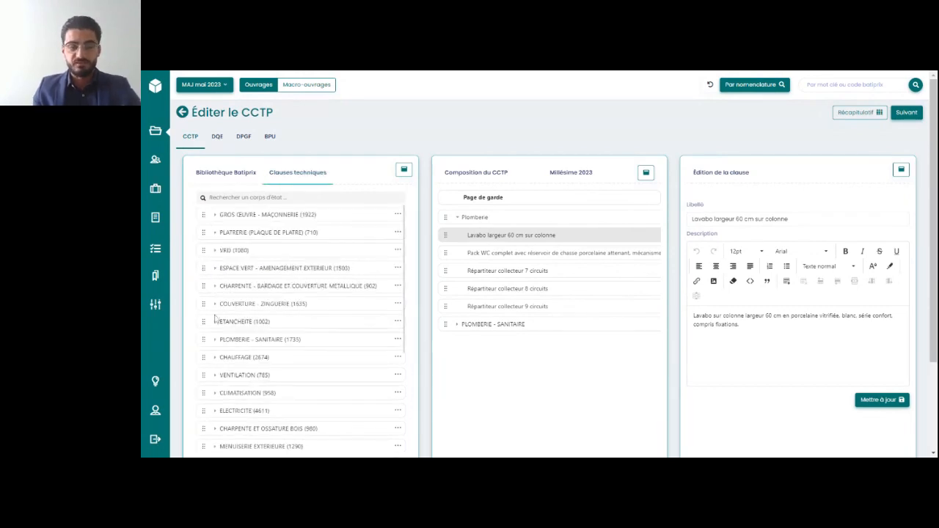
scroll(213, 323, down, 1)
click(214, 325)
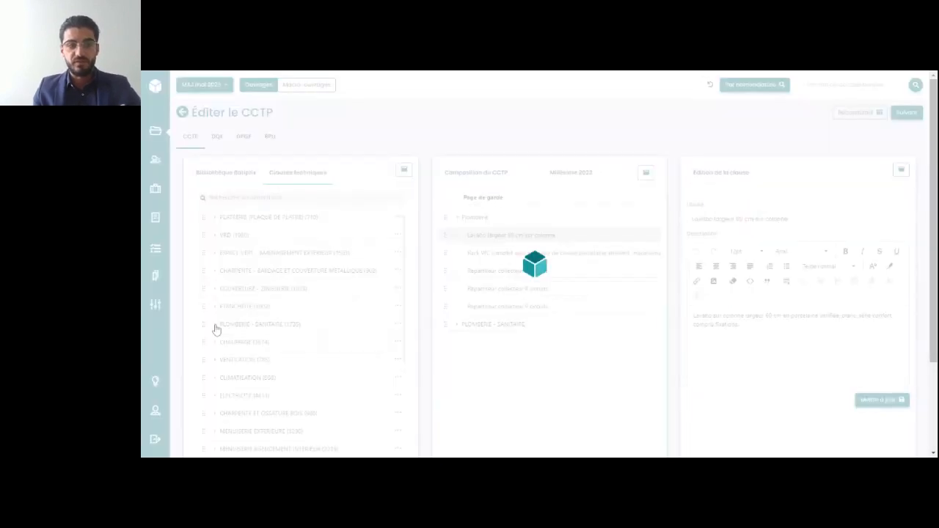
scroll(216, 327, down, 2)
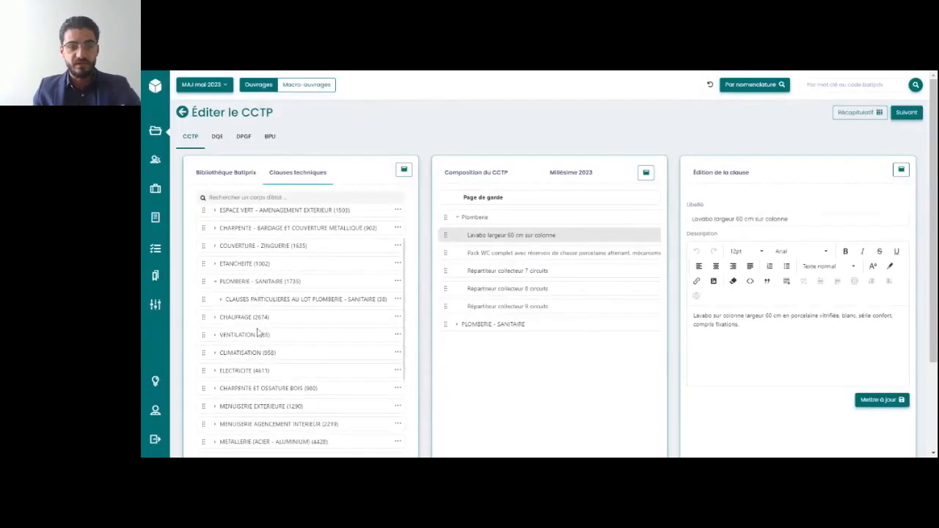
click(218, 301)
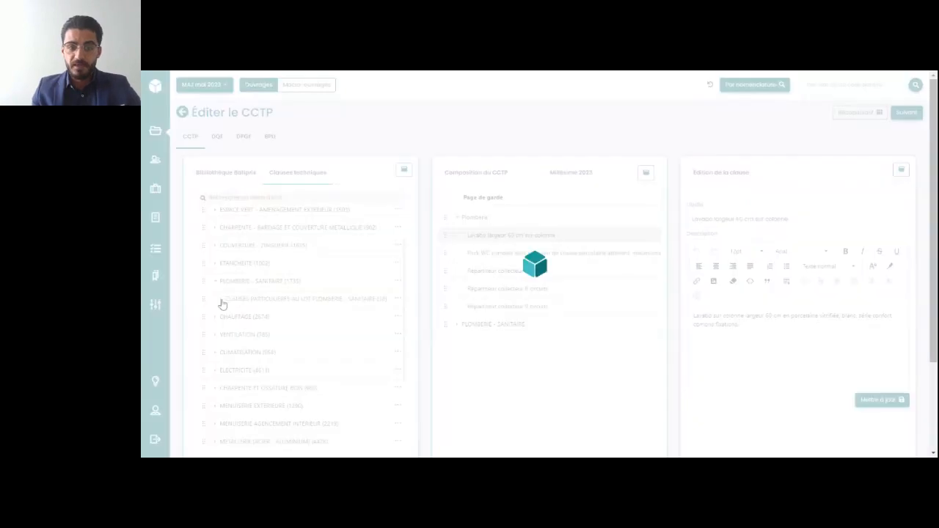
scroll(269, 326, down, 2)
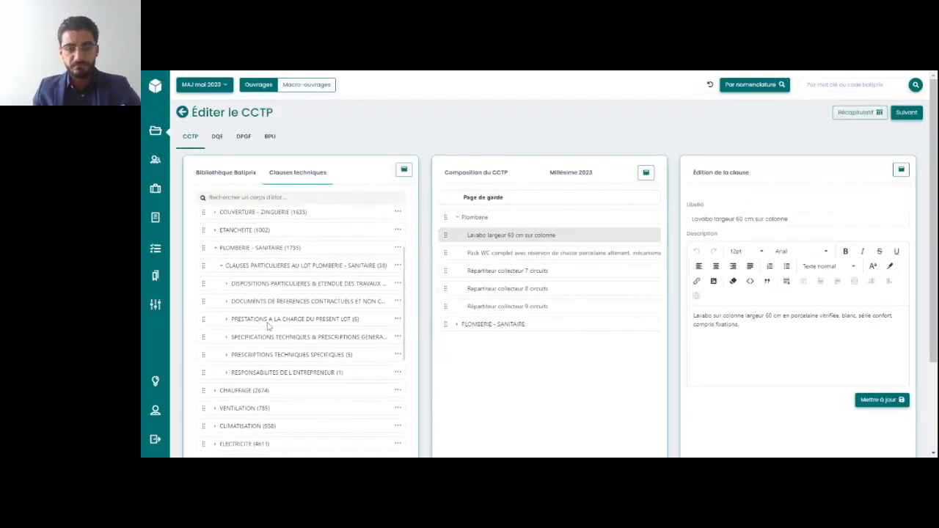
click(228, 283)
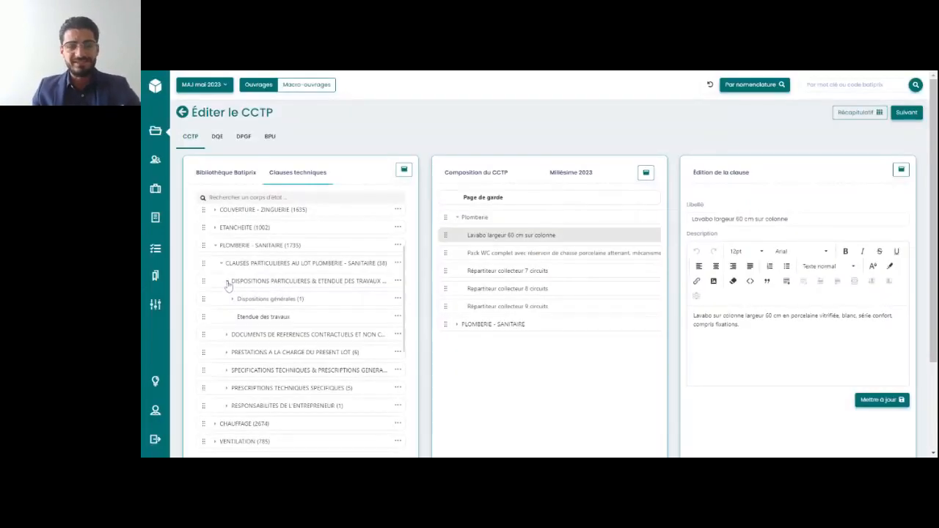
scroll(276, 313, down, 1)
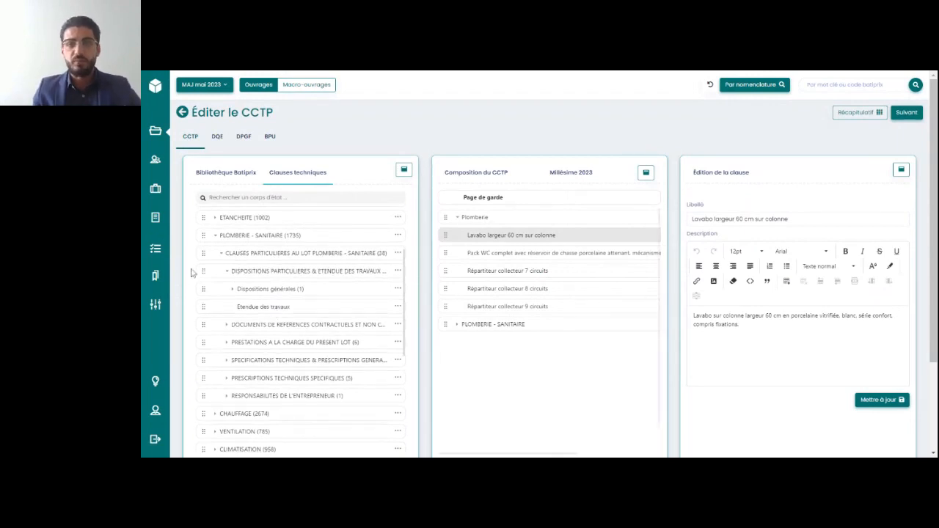
click(232, 290)
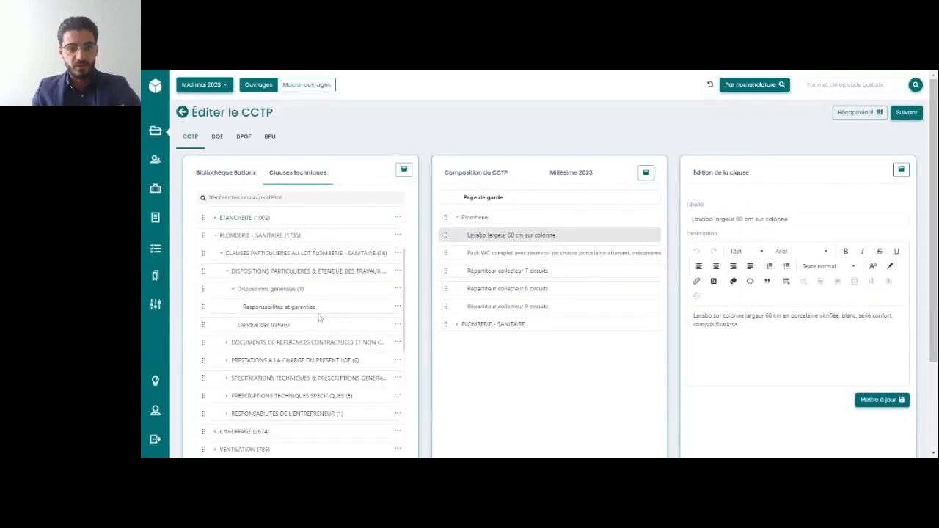
Read the description of the Responsabilités et garanties clause and widen the Clauses techniques area
click(397, 309)
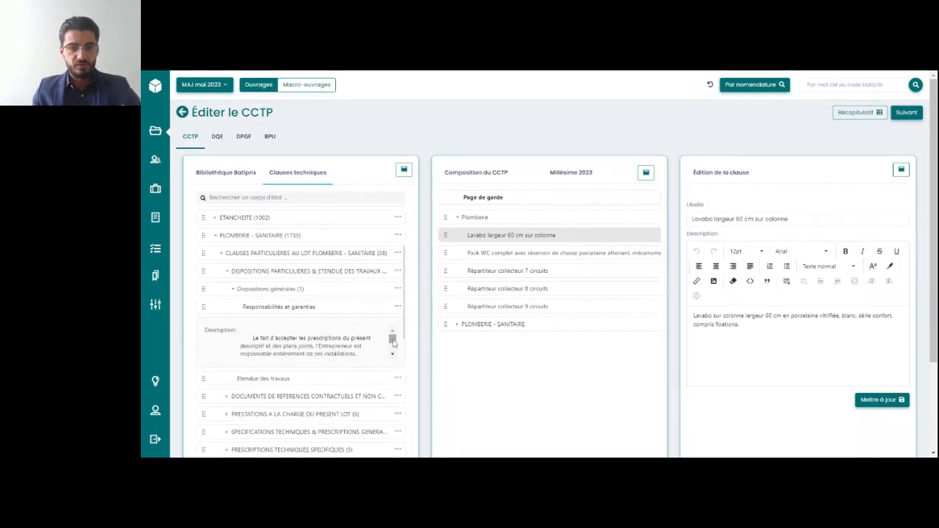
drag(393, 343, 394, 345)
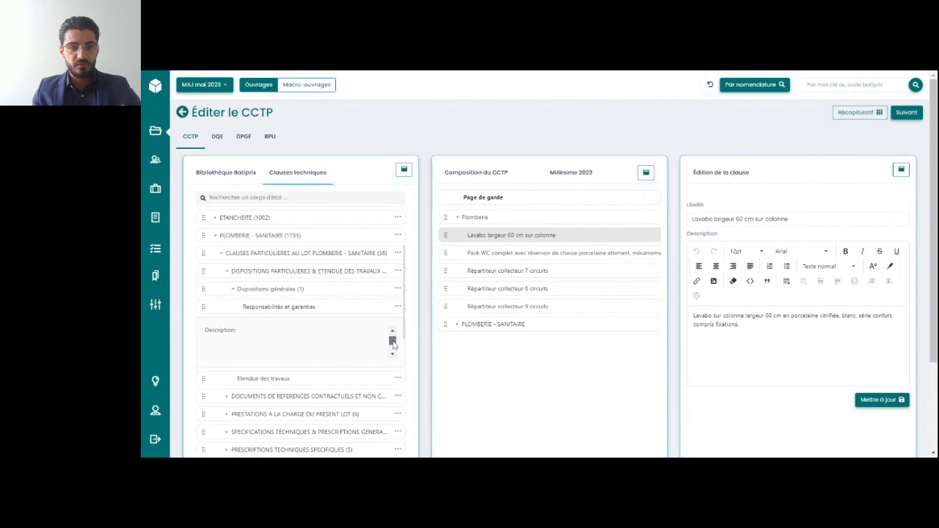
click(403, 169)
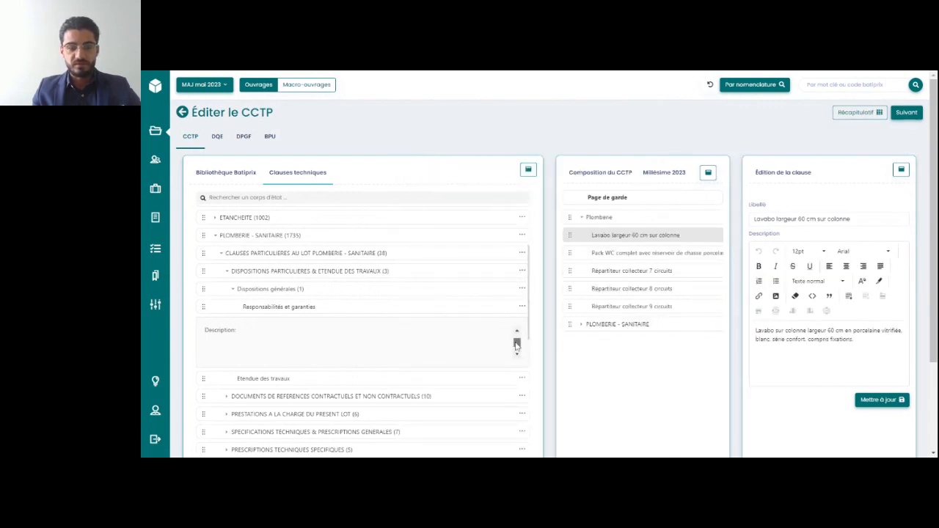
Narrow the Clauses techniques area again and add the Responsabilités et garanties clause to the CCTP composition
drag(517, 345, 517, 336)
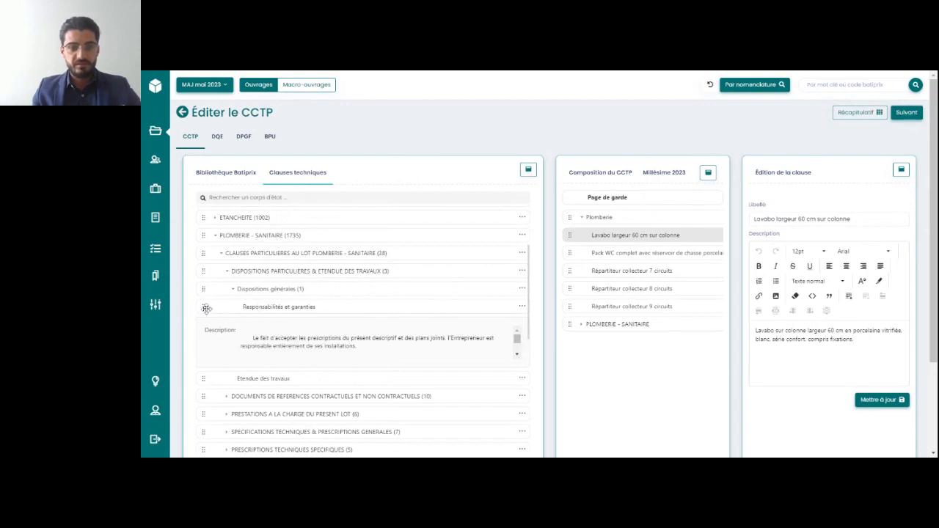
click(528, 169)
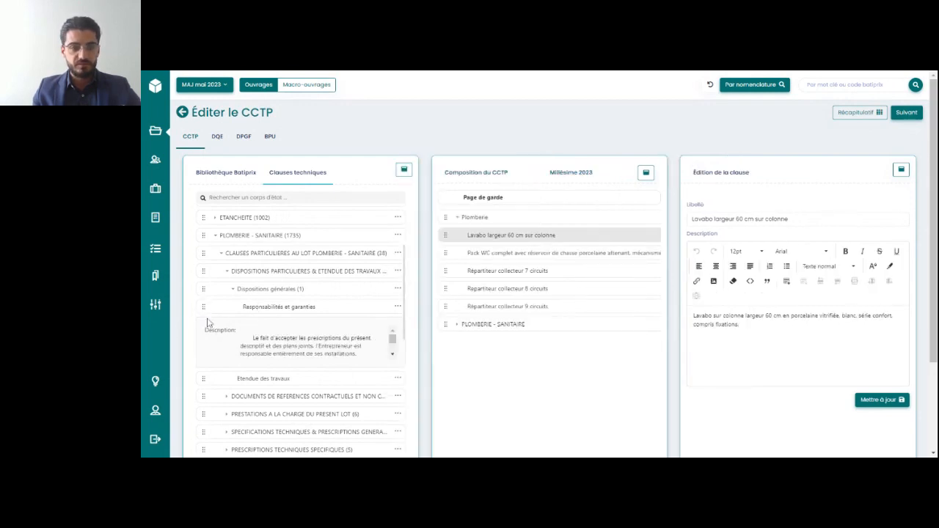
drag(203, 307, 495, 351)
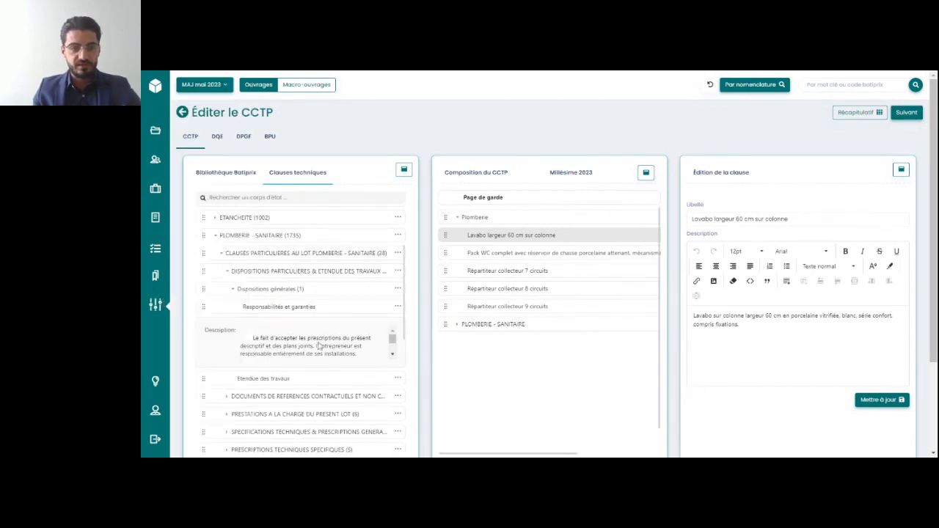
Show the description of the Étendue des travaux clause and add that clause to the CCTP composition
scroll(336, 345, down, 1)
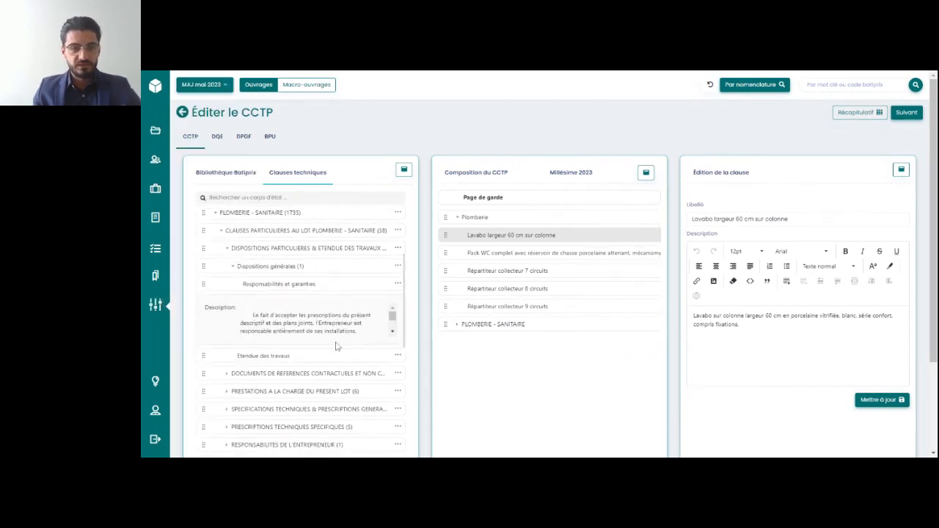
click(396, 358)
drag(210, 324, 463, 359)
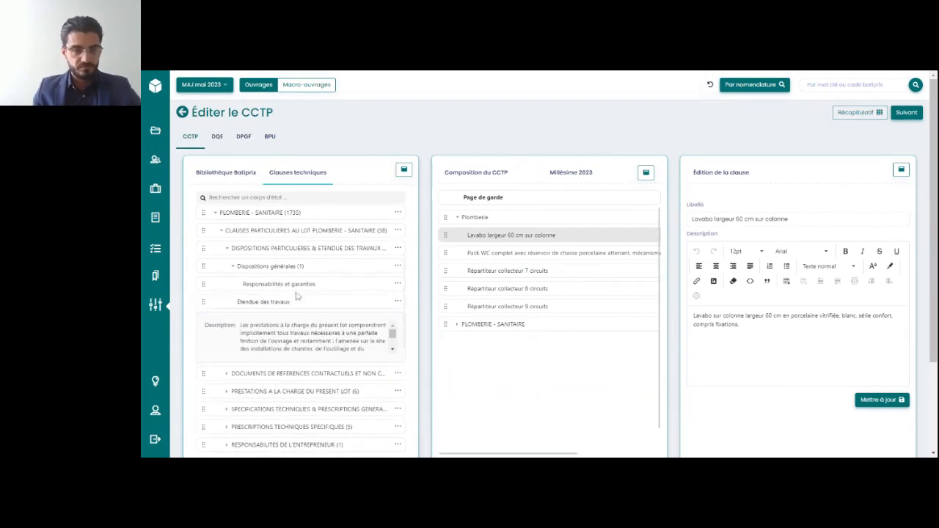
mouse_move(445, 323)
mouse_down()
mouse_move(445, 213)
mouse_move(435, 338)
mouse_move(448, 330)
mouse_up()
Expand PRESTATIONS A LA CHARGE DU PRESENT LOT under PLOMBERIE - SANITAIRE and add Plans d'exécution to the CCTP composition
scroll(286, 326, down, 3)
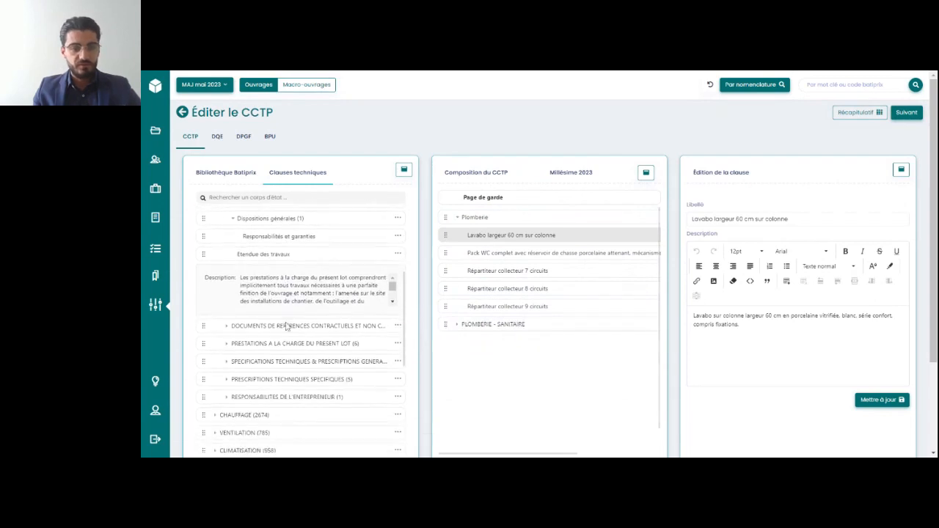
scroll(287, 326, down, 3)
click(227, 304)
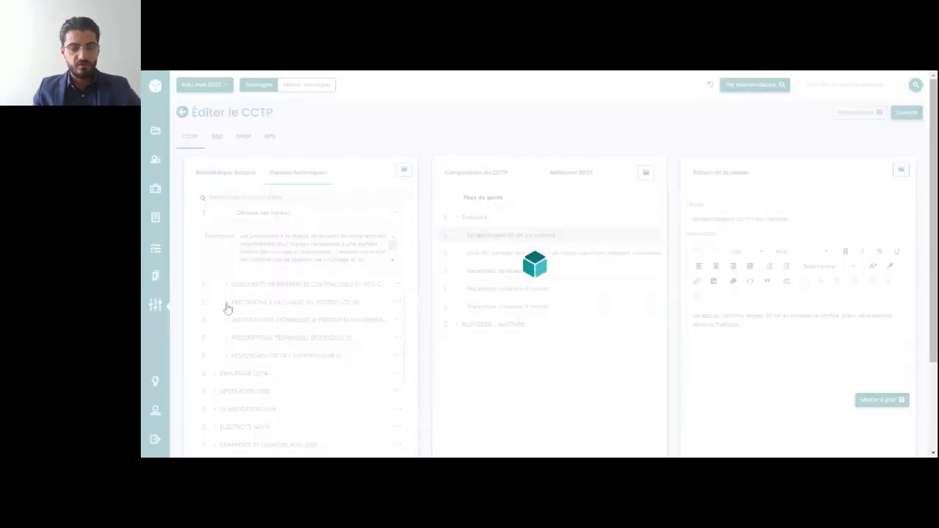
scroll(355, 333, down, 2)
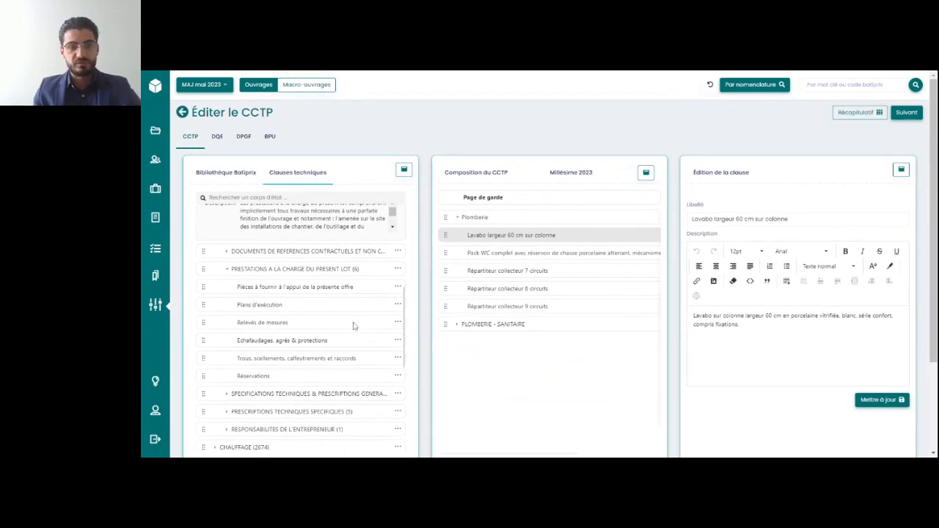
drag(197, 304, 448, 361)
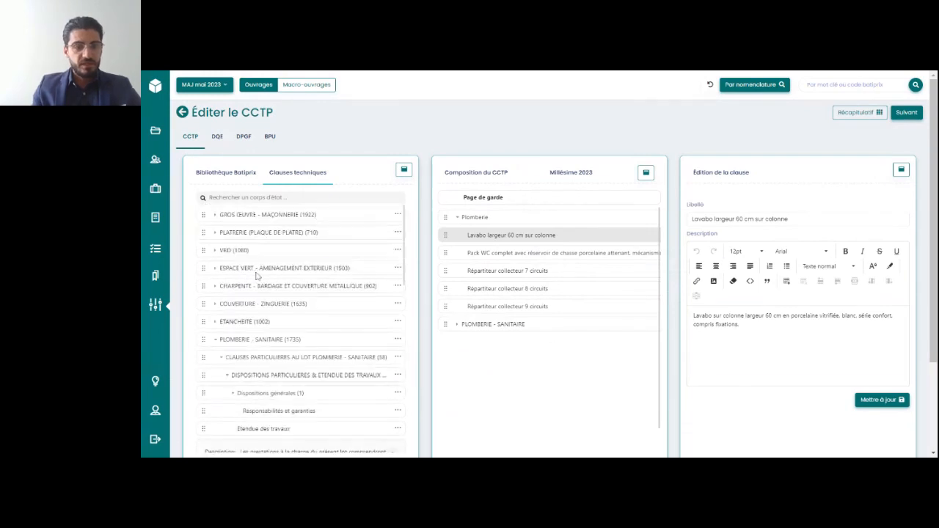
From GROS ŒUVRE - MAÇONNERIE's PRESTATIONS A LA CHARGE DU PRESENT LOT, add Relevés de mesures and Pièces à fournir à l'appui de la présente offre to the composition
click(215, 216)
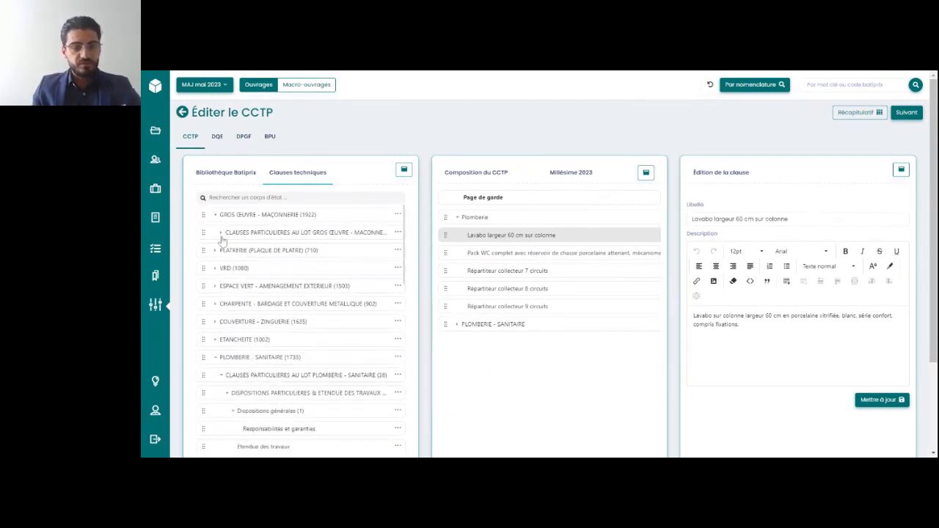
click(221, 234)
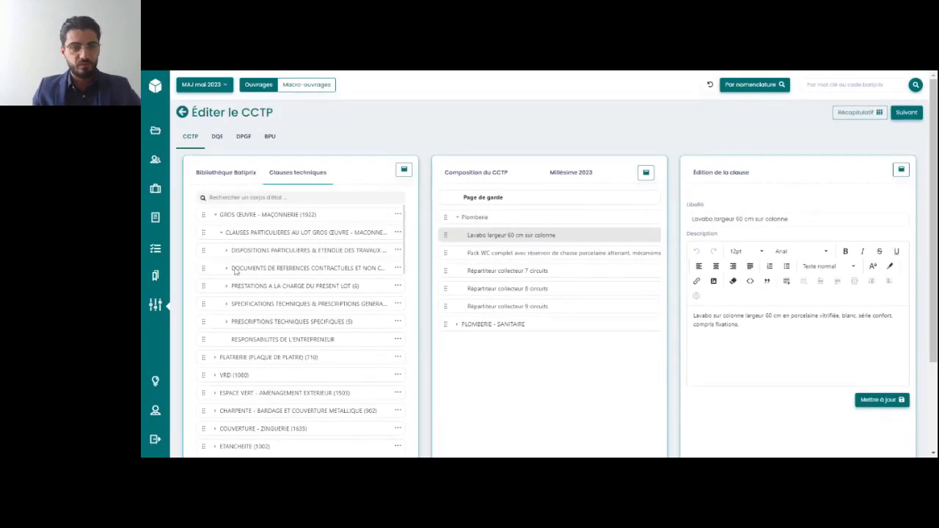
click(226, 285)
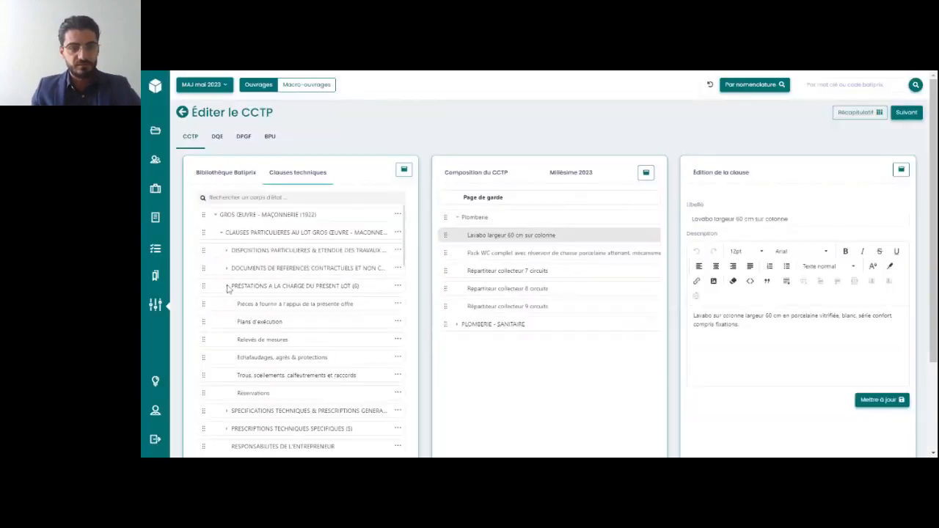
scroll(288, 326, down, 1)
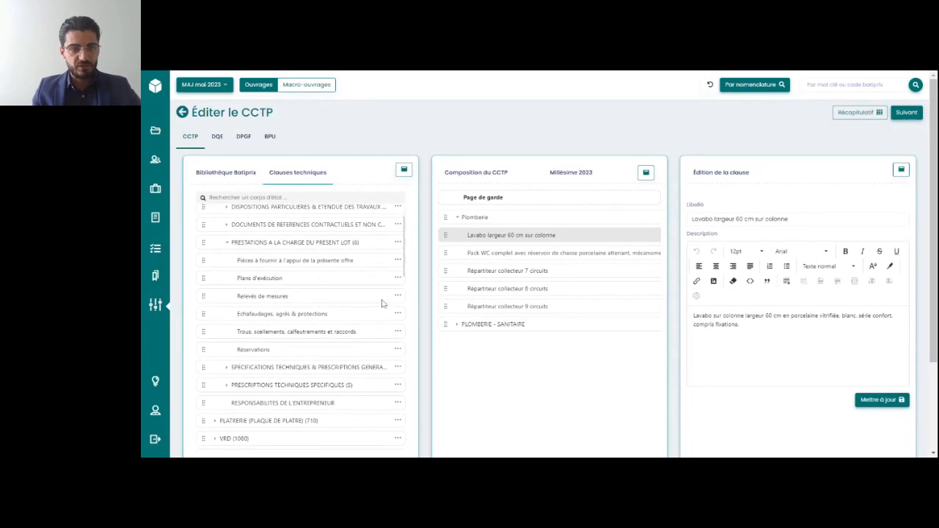
click(398, 297)
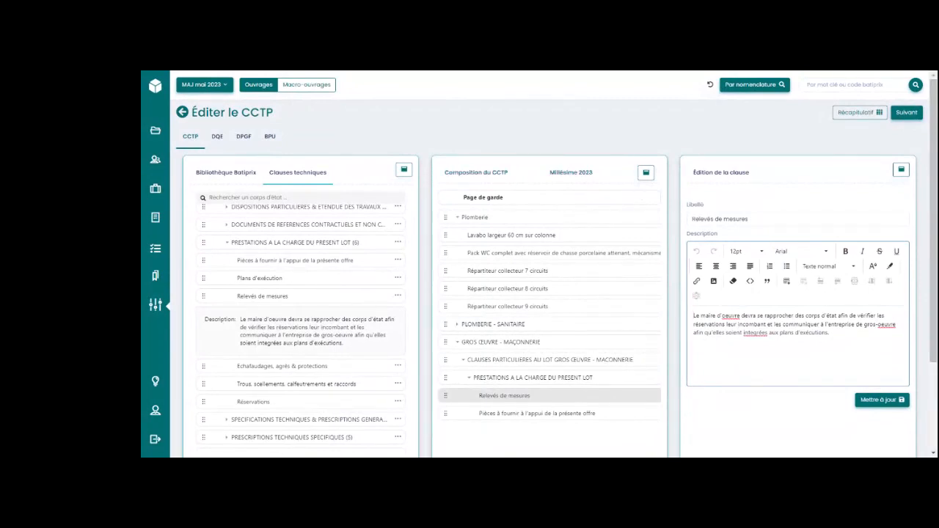
Open the Pièces à fournir à l'appui de la présente offre clause from the CCTP composition and look through its description
scroll(525, 341, down, 1)
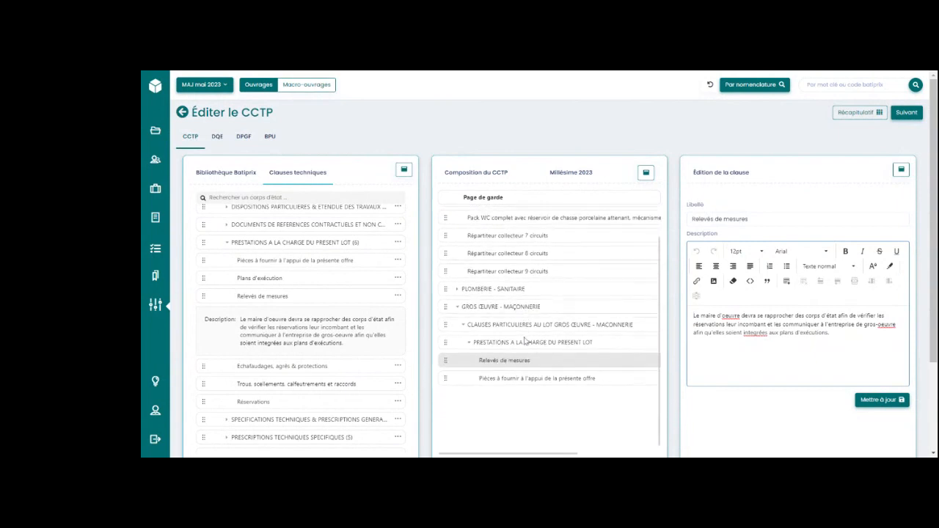
scroll(524, 341, up, 1)
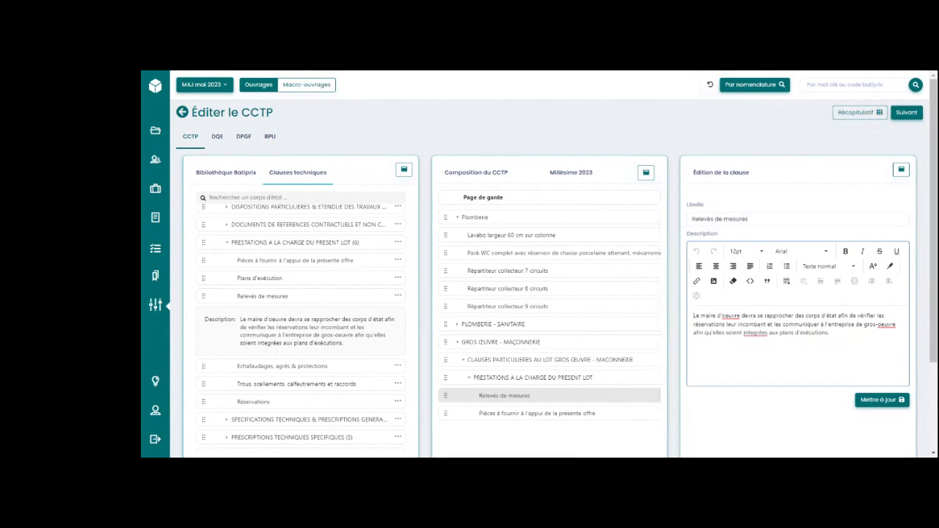
click(514, 413)
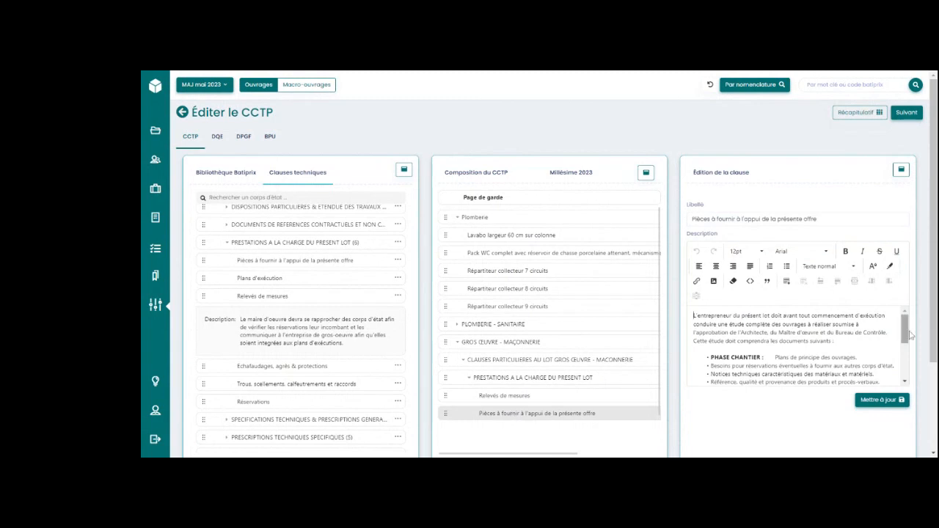
mouse_move(904, 328)
mouse_down()
mouse_move(904, 376)
mouse_move(906, 329)
mouse_up()
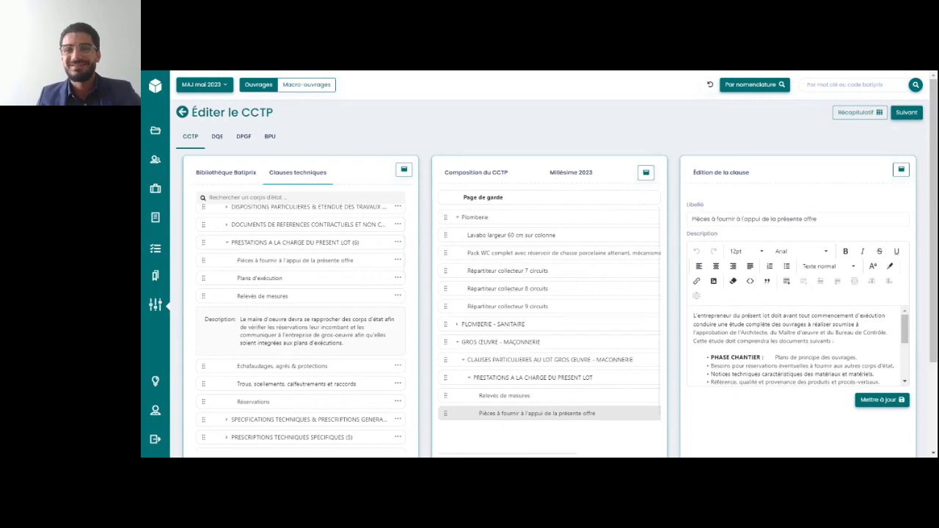
click(794, 346)
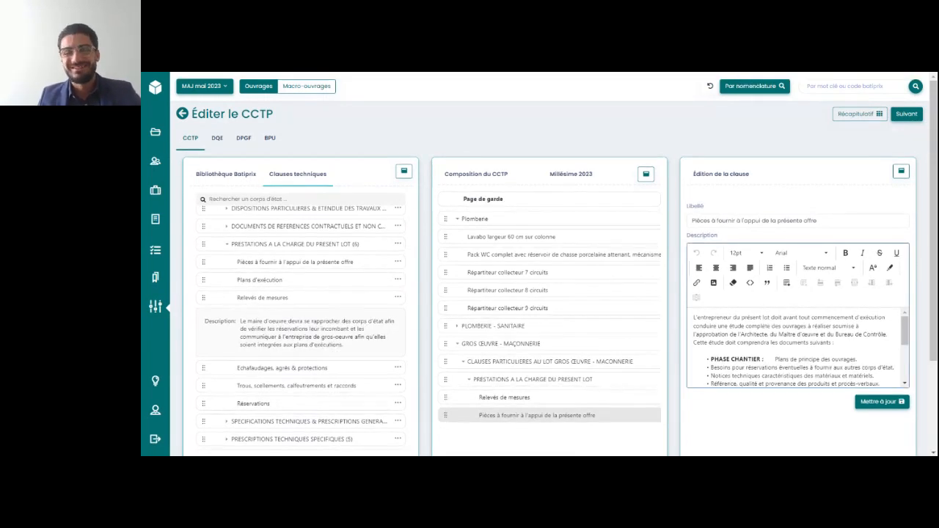
scroll(796, 349, down, 3)
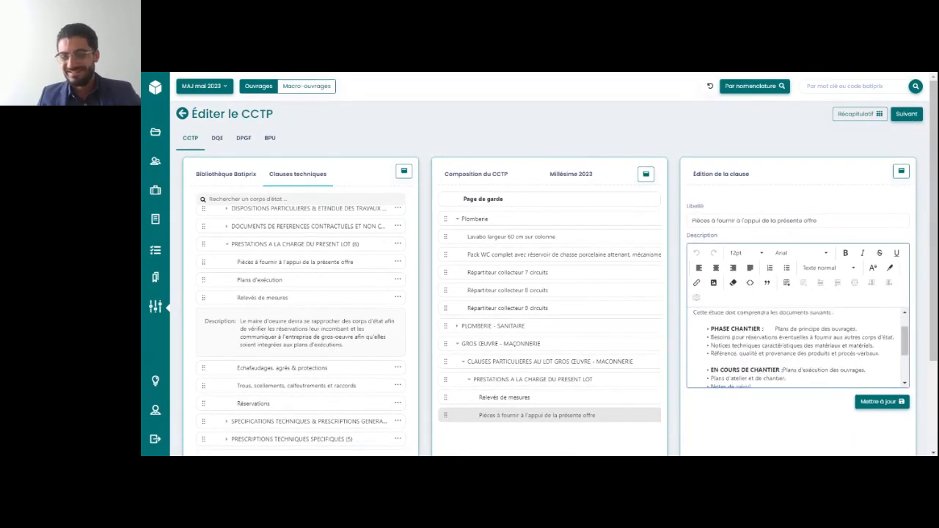
scroll(797, 348, up, 1)
scroll(796, 349, up, 2)
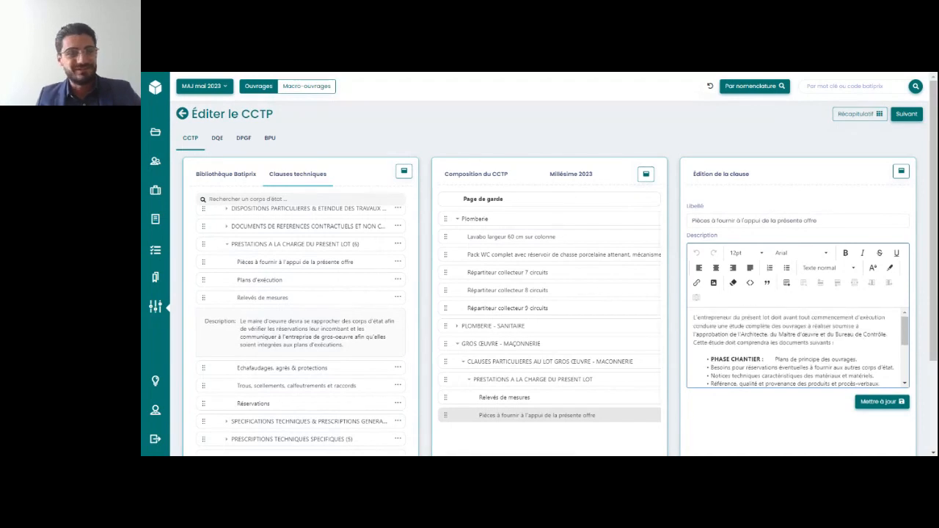
scroll(686, 327, down, 1)
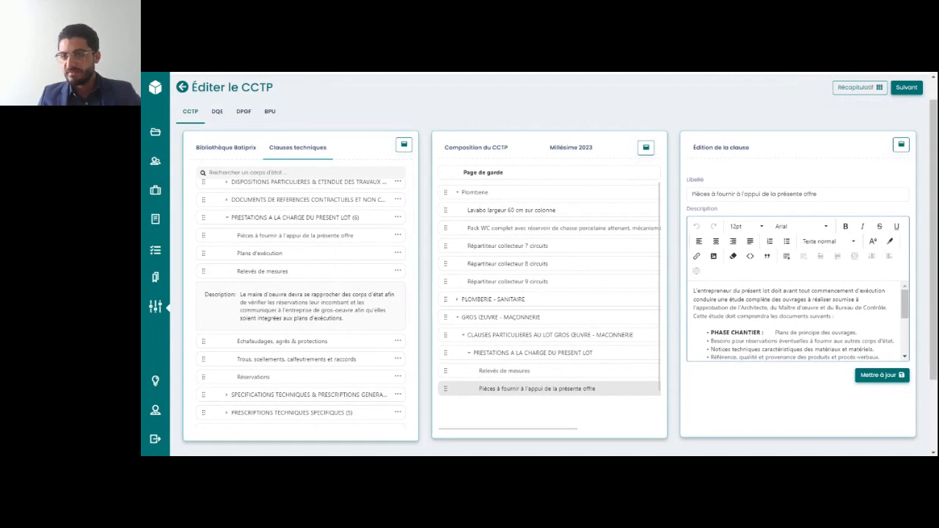
scroll(555, 266, up, 1)
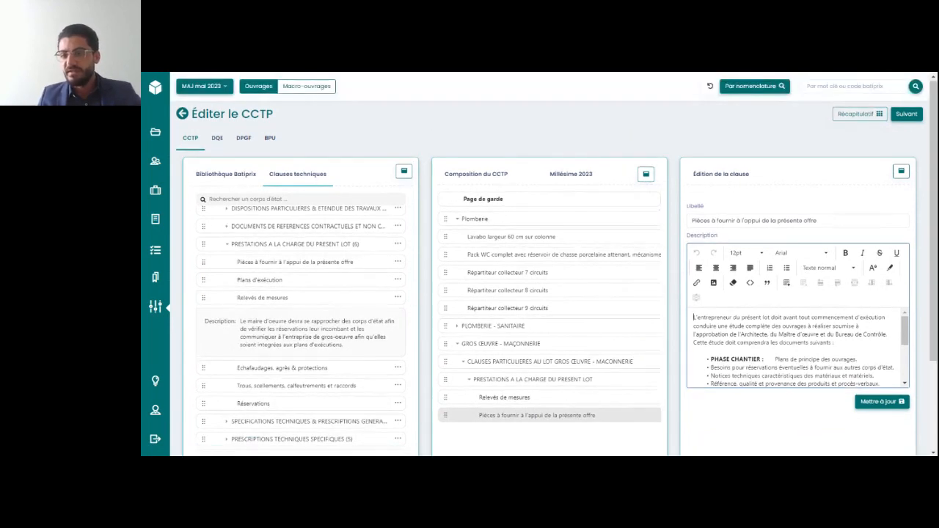
scroll(796, 292, down, 1)
scroll(796, 292, down, 2)
scroll(797, 292, up, 2)
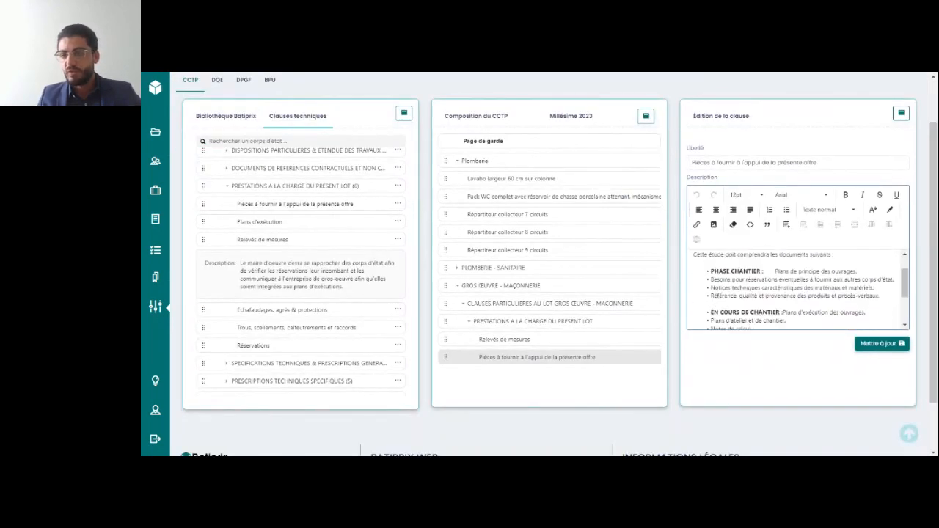
Widen the Édition de la clause area and read the clause description through to its last section
click(902, 112)
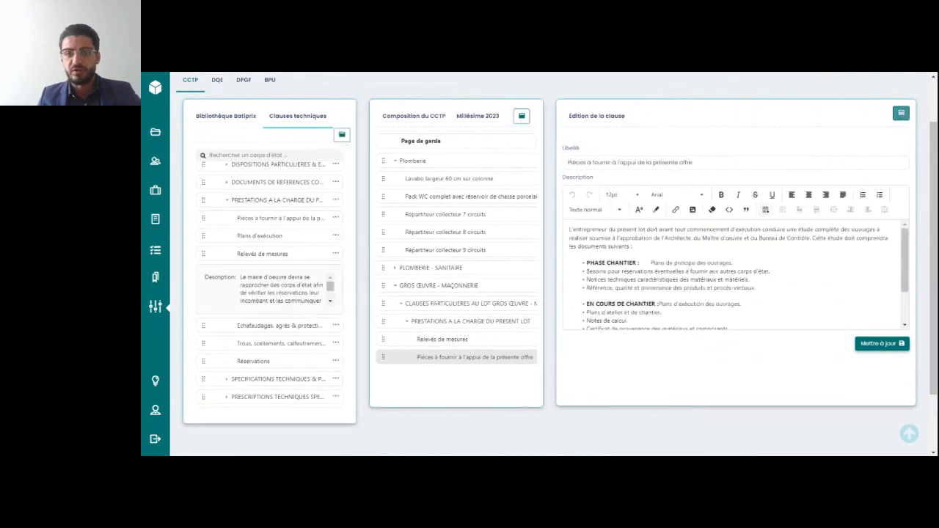
scroll(734, 275, down, 2)
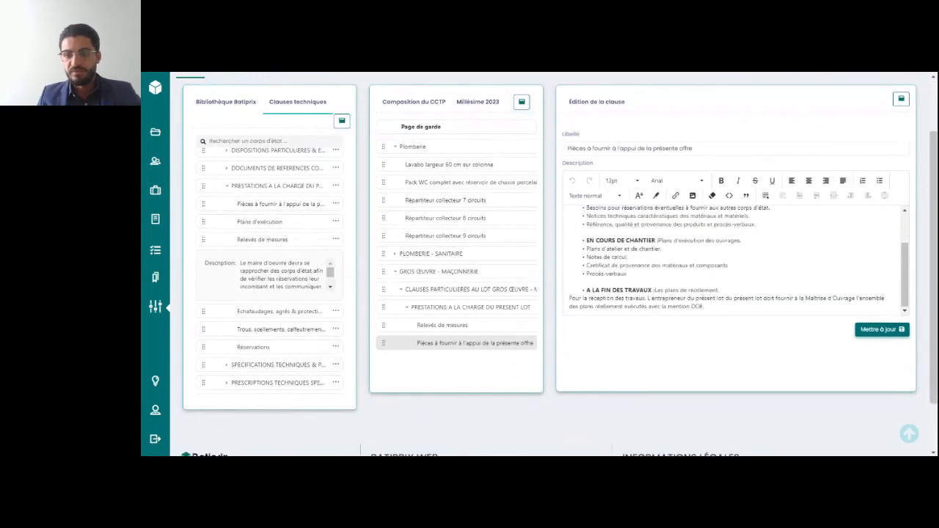
scroll(734, 261, up, 3)
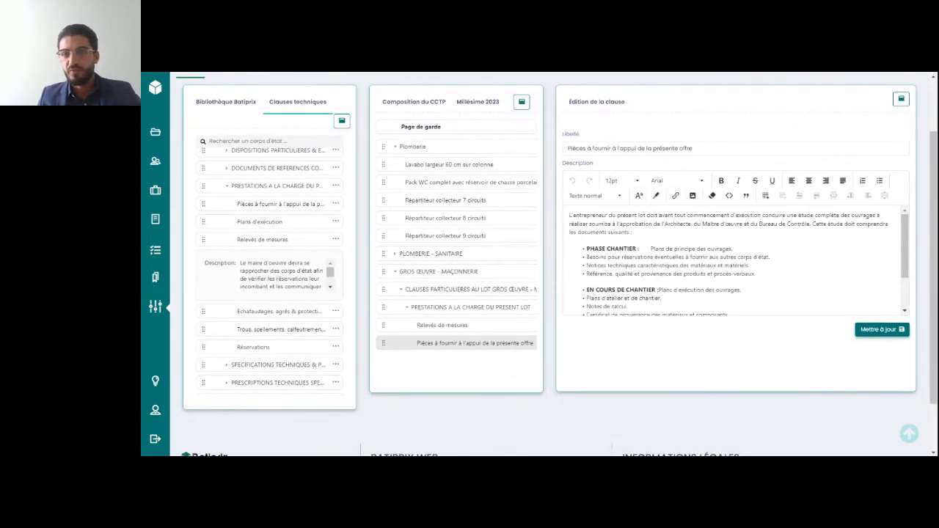
Format the introductory paragraph of the Pièces à fournir clause description in 12pt bold and save the clause
drag(634, 233, 569, 214)
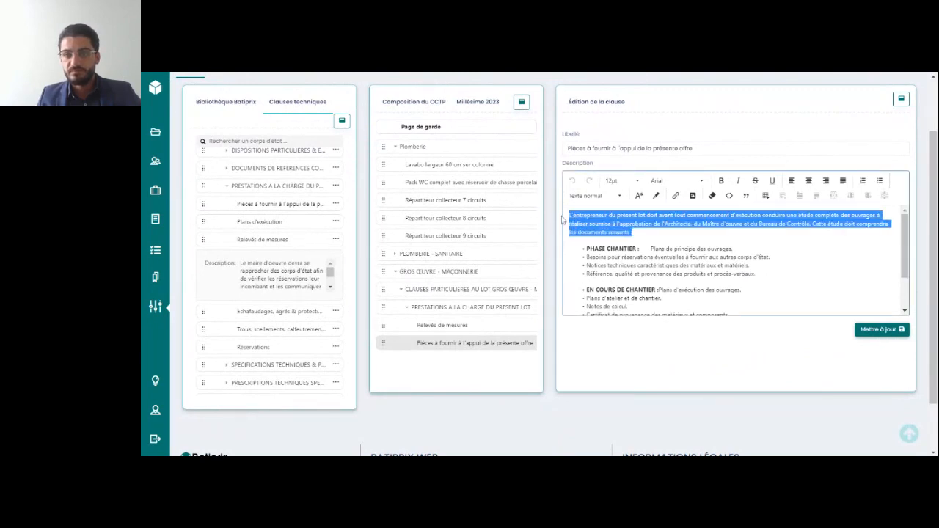
click(631, 183)
click(620, 218)
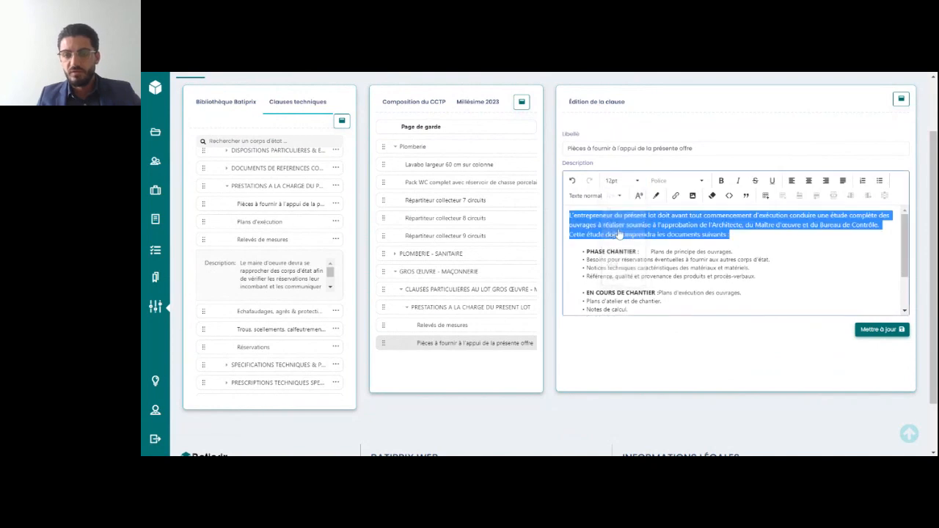
click(721, 181)
click(756, 276)
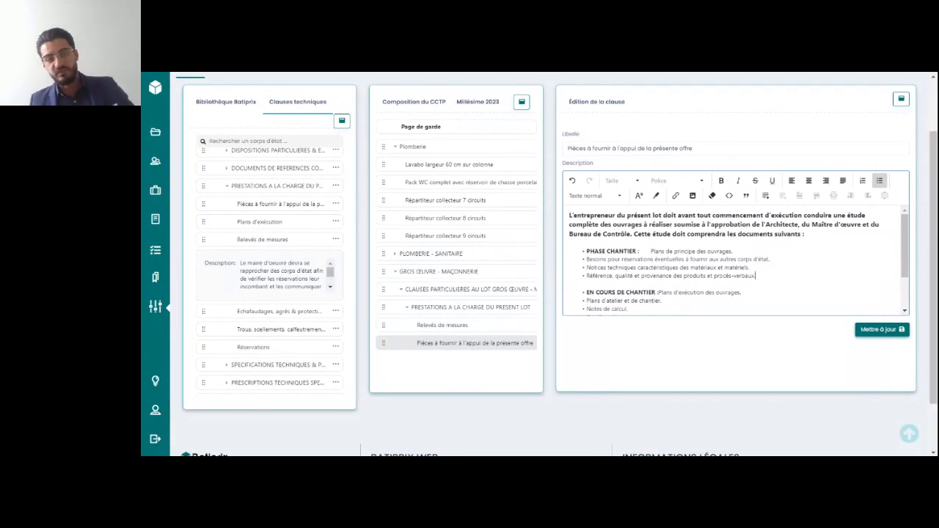
click(894, 334)
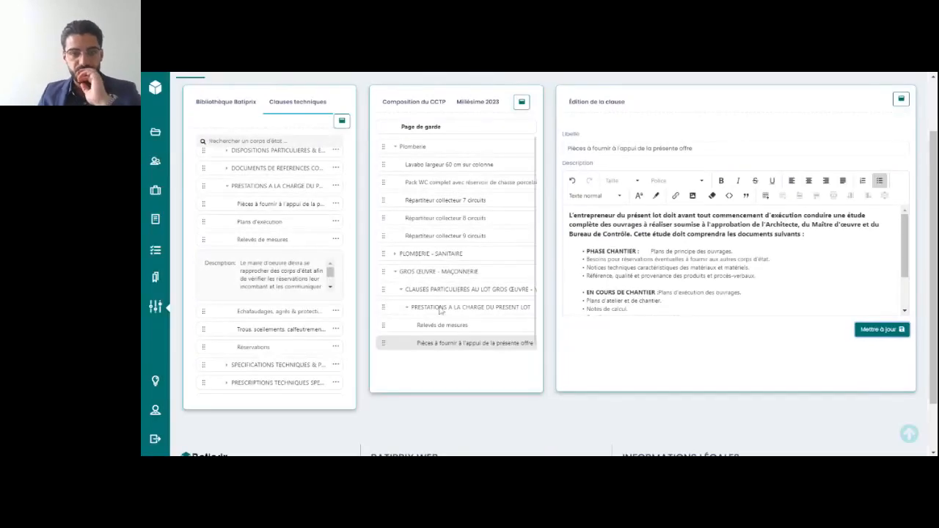
Return the Édition de la clause area to its normal width and collapse PRESTATIONS A LA CHARGE DU PRESENT LOT in the composition
scroll(764, 184, up, 2)
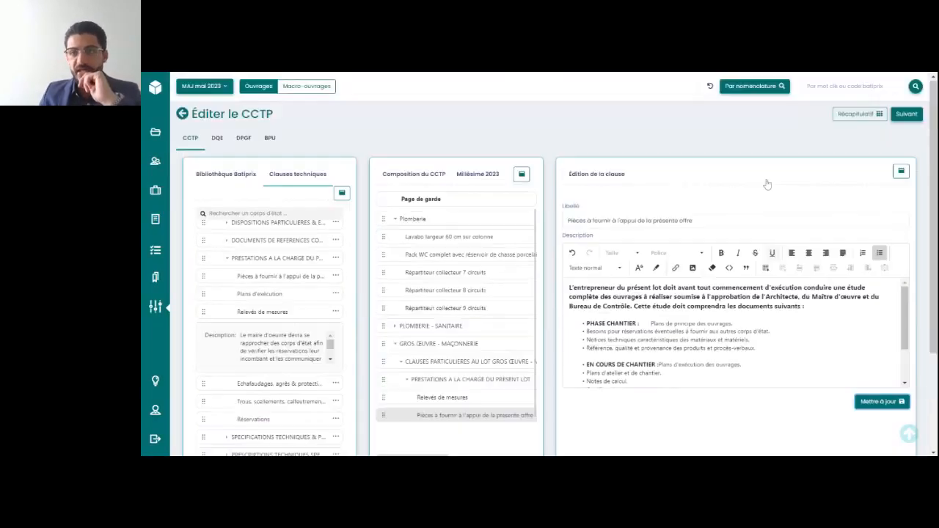
click(863, 120)
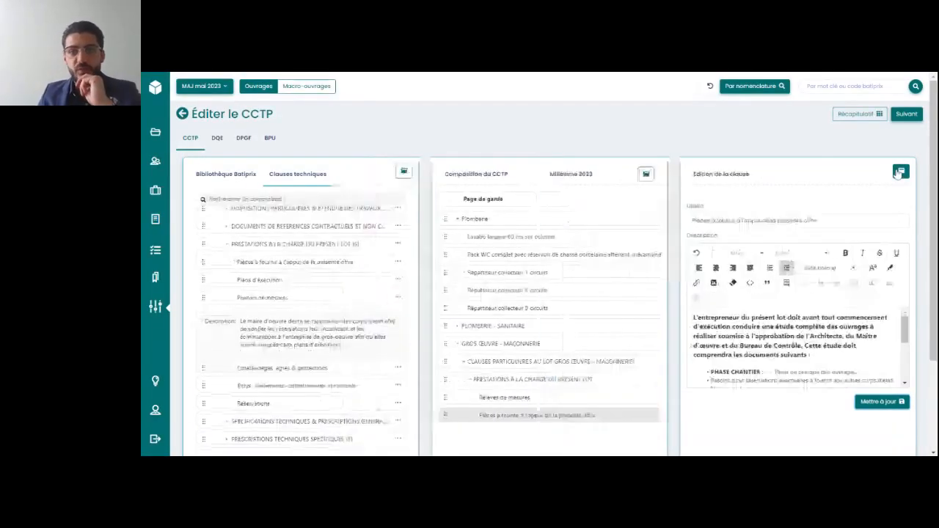
scroll(565, 367, down, 1)
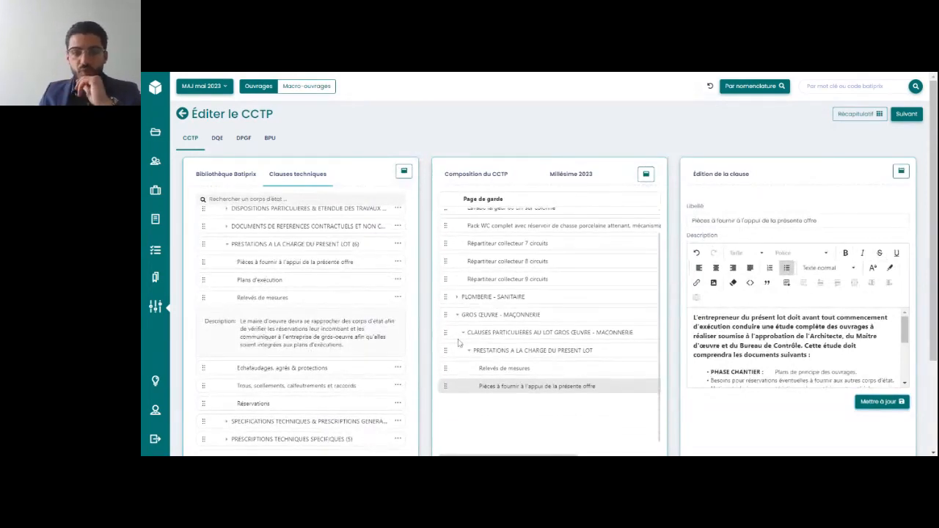
click(469, 355)
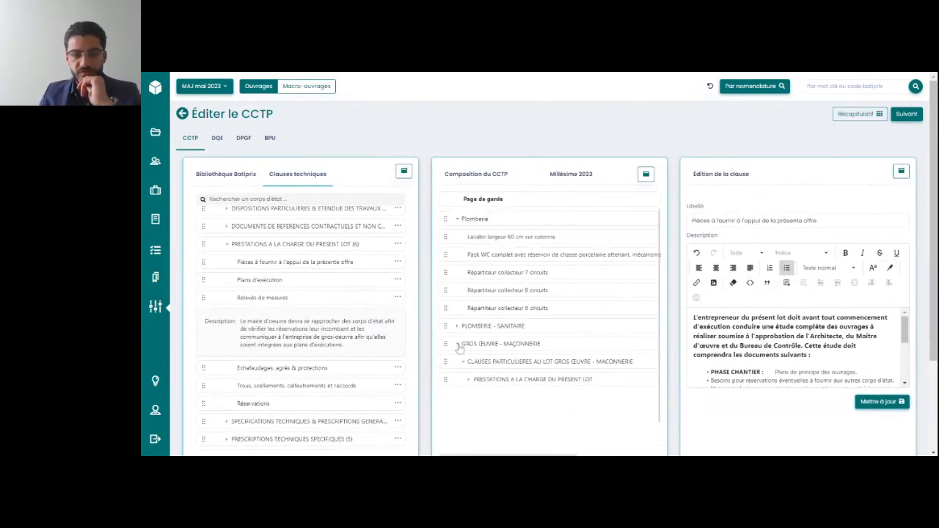
Collapse GROS ŒUVRE - MAÇONNERIE in the composition and look through the descriptions of the Plomberie ouvrages, from Répartiteur collecteur 9 circuits up to Lavabo
click(458, 346)
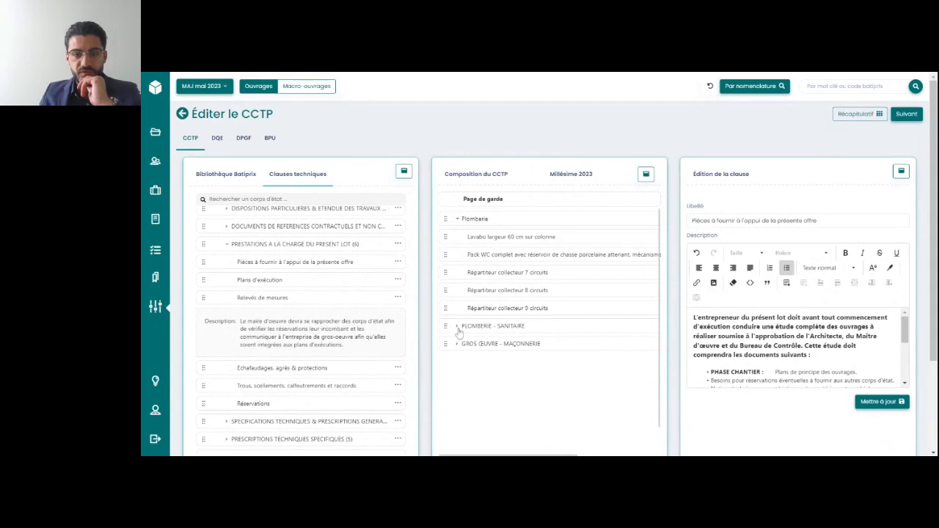
click(481, 310)
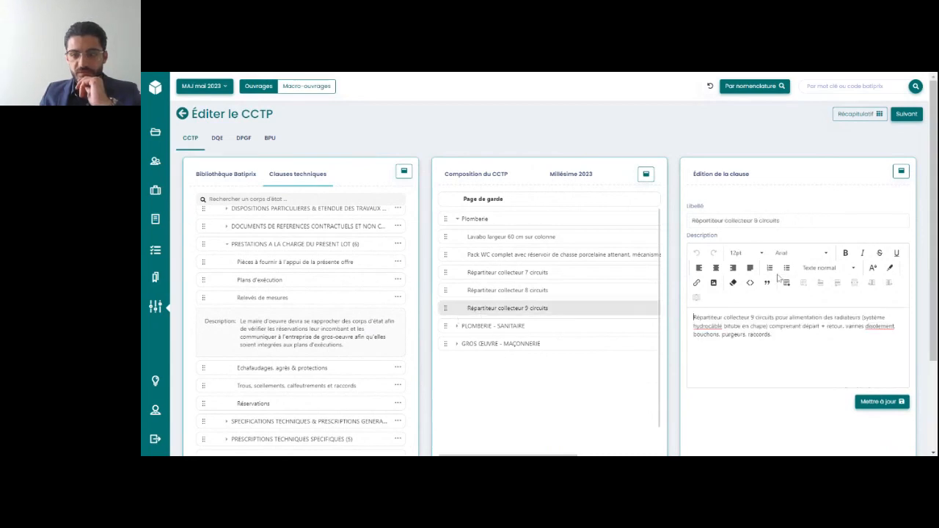
click(511, 298)
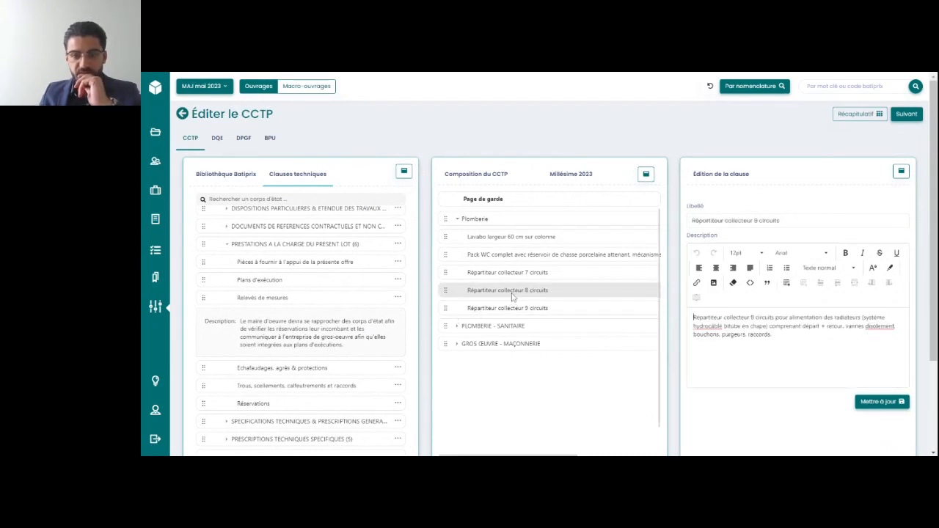
click(530, 279)
click(577, 258)
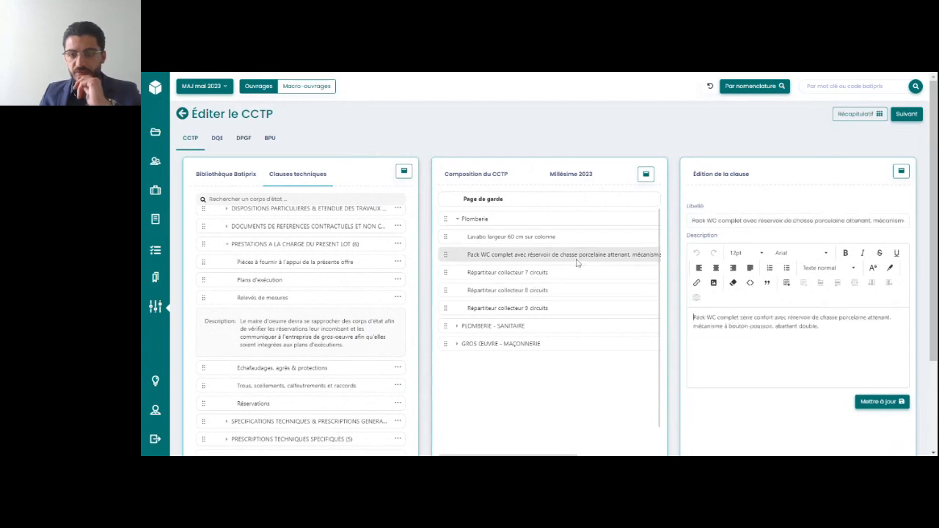
click(590, 240)
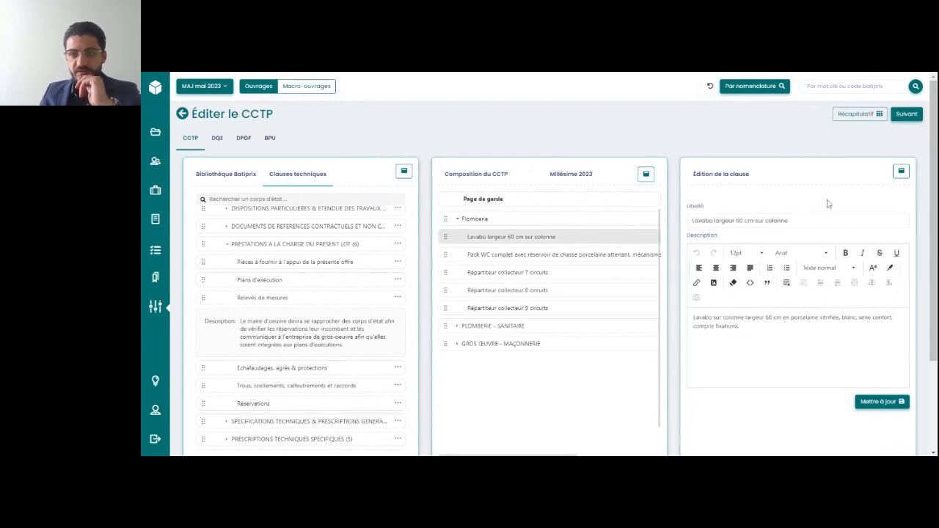
Open the global overview of the composition and include the whole PLOMBERIE - SANITAIRE section in the DQE, DPGF and BPU
click(875, 115)
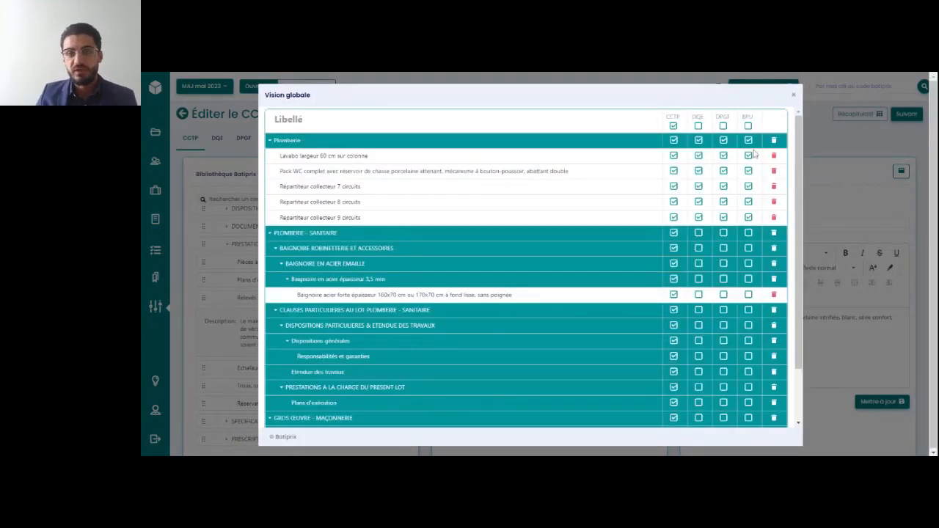
scroll(754, 153, down, 1)
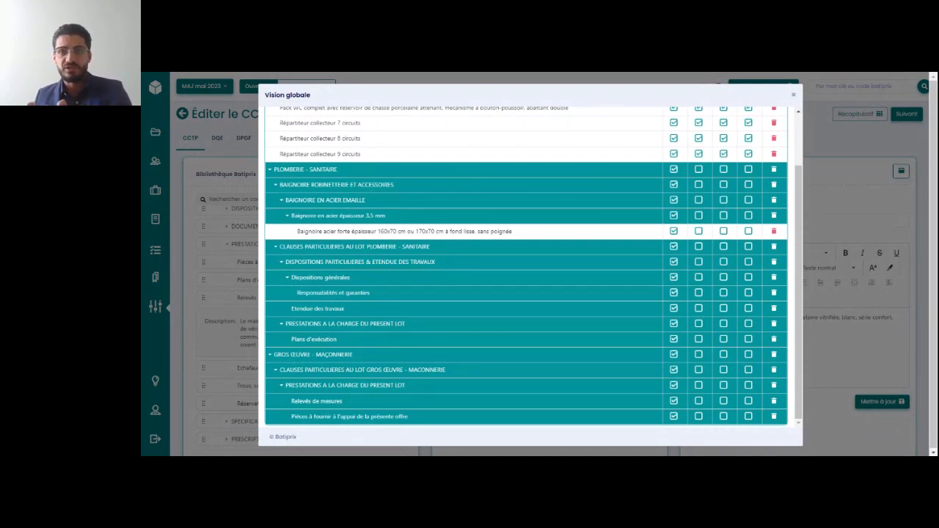
scroll(377, 253, up, 1)
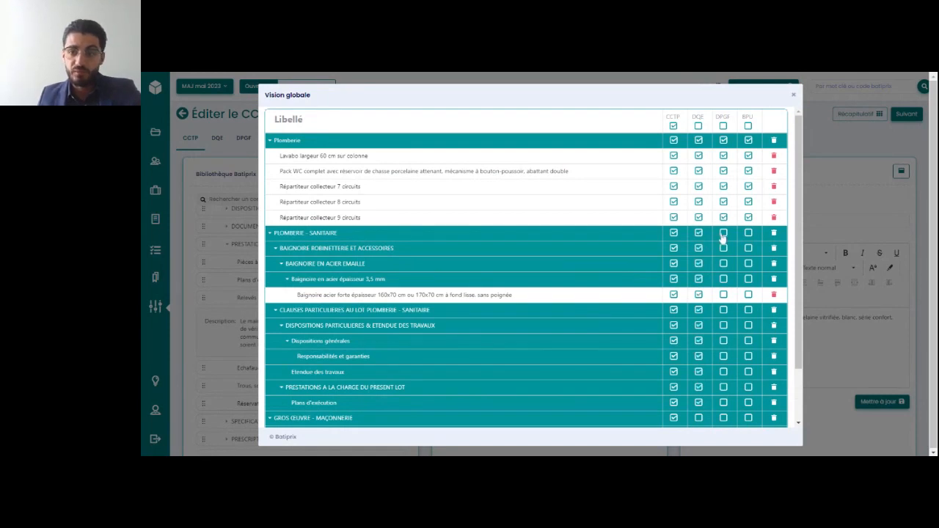
click(723, 233)
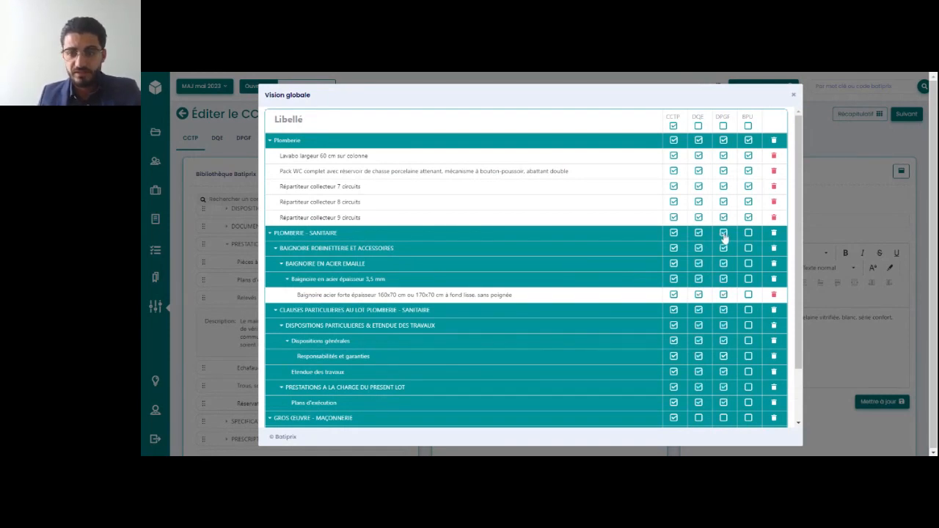
click(749, 232)
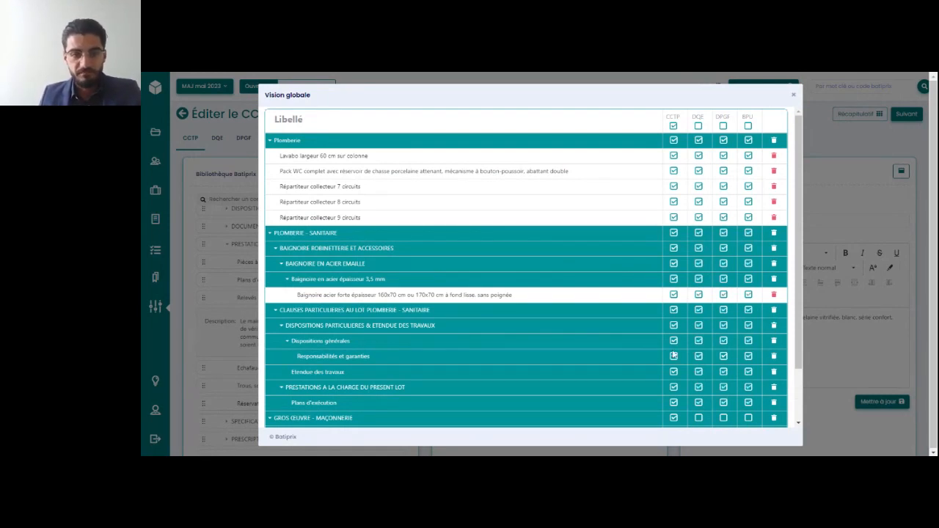
scroll(674, 356, down, 2)
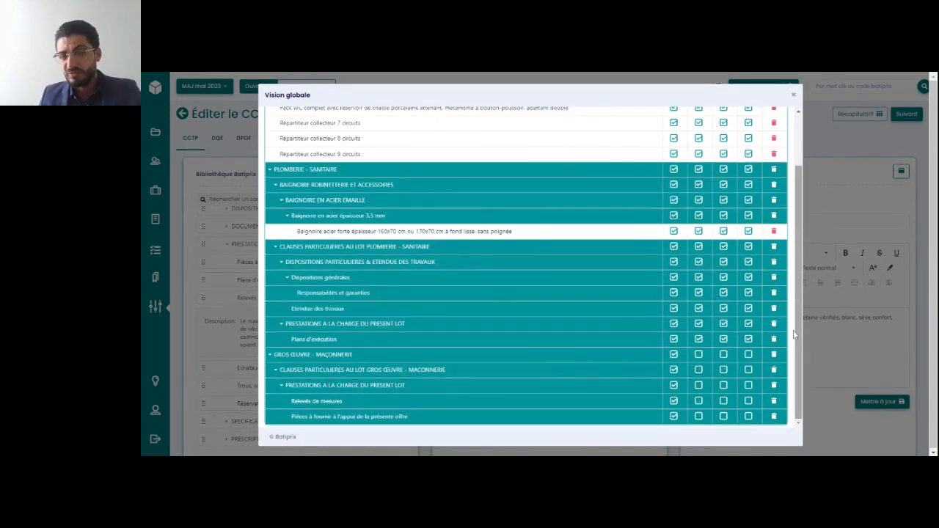
scroll(793, 335, up, 2)
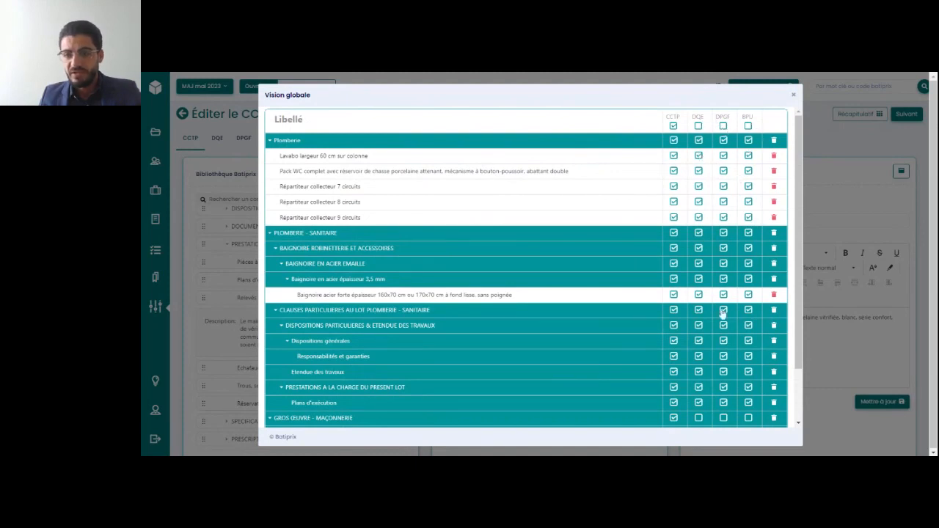
Exclude CLAUSES PARTICULIERES AU LOT PLOMBERIE - SANITAIRE from the DQE, DPGF and BPU, review the overview and close it
scroll(723, 314, down, 1)
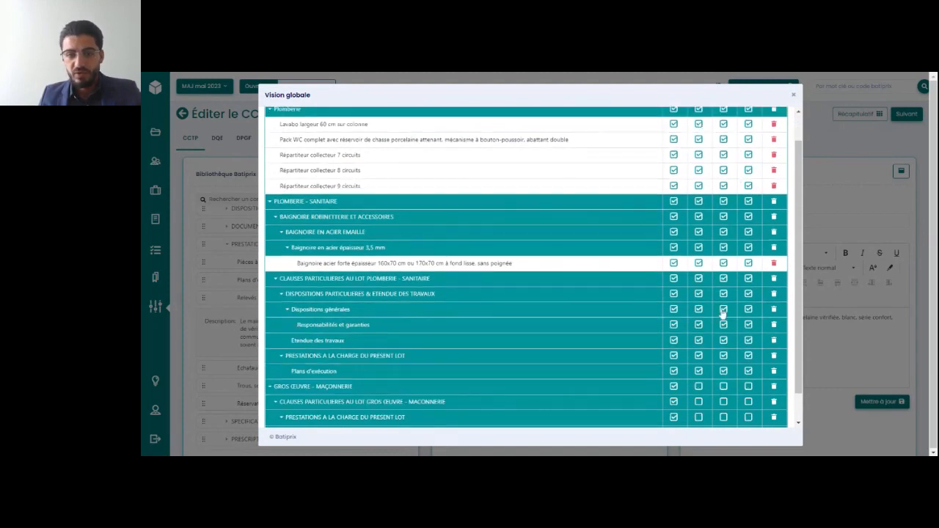
click(698, 279)
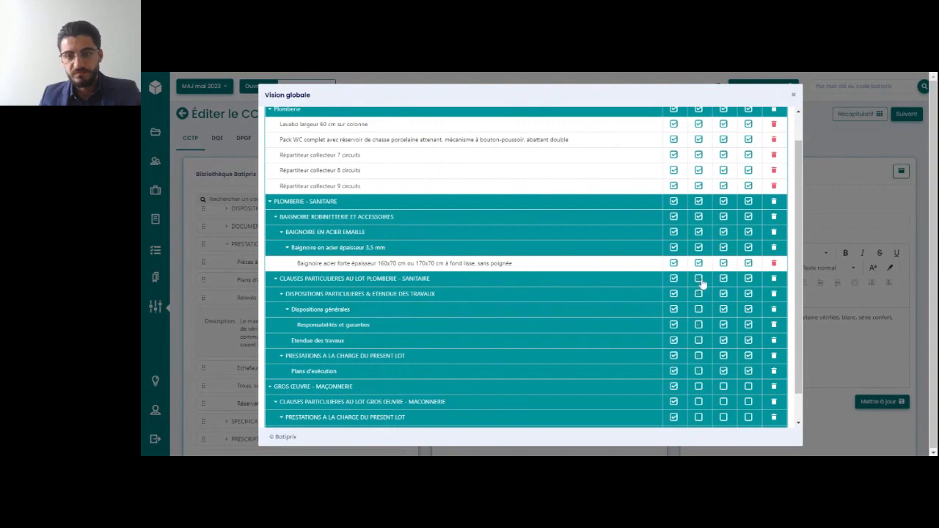
click(723, 280)
click(749, 279)
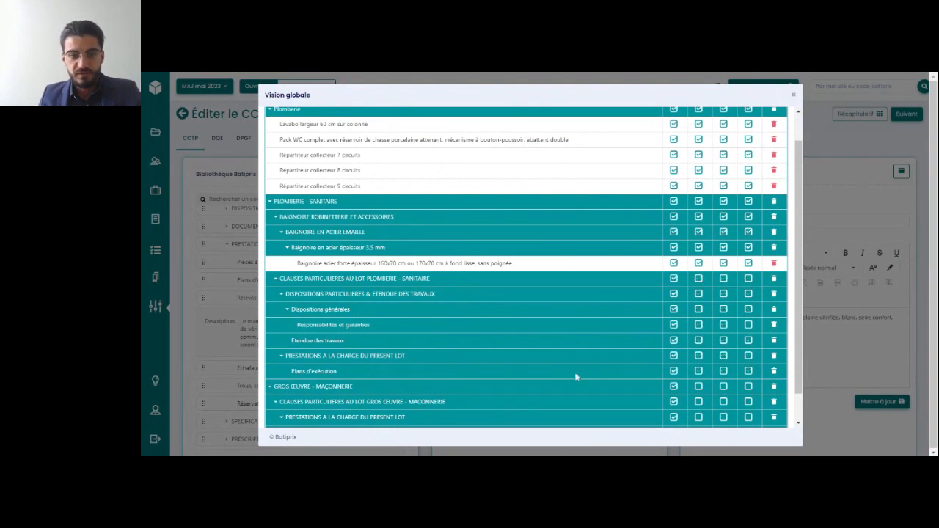
scroll(575, 376, down, 1)
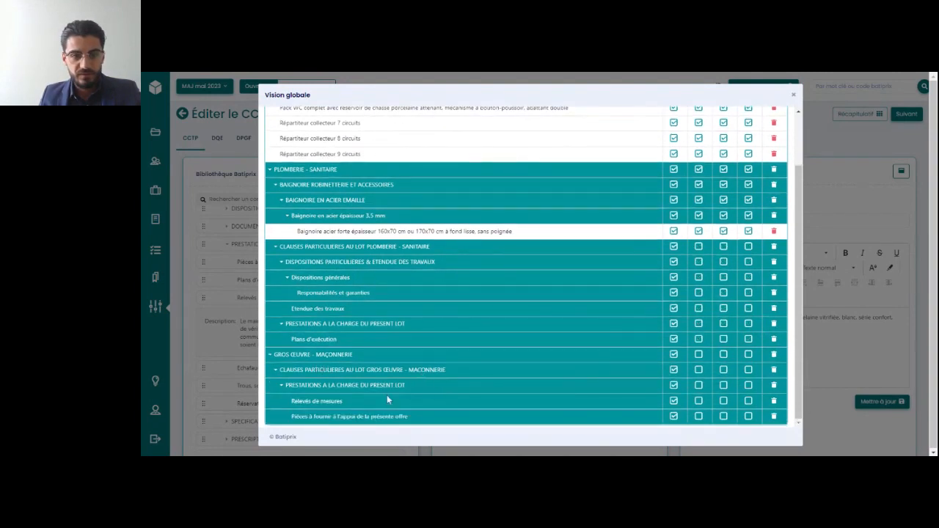
scroll(662, 336, up, 1)
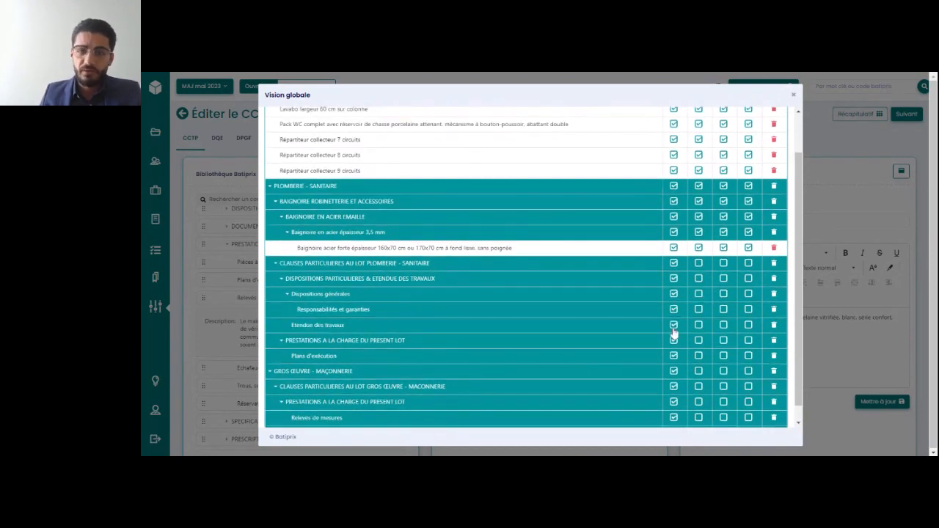
scroll(674, 332, up, 2)
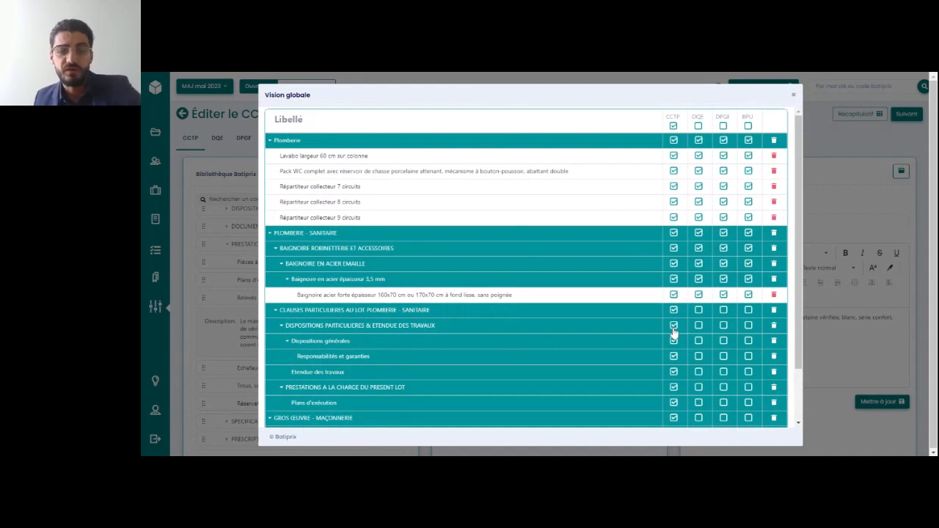
click(794, 95)
Proceed to the CCTP document revision and examine the [[ ]] placeholders under PRESTATIONS A LA CHARGE DU PRESENT LOT and the paragraph before it
click(907, 114)
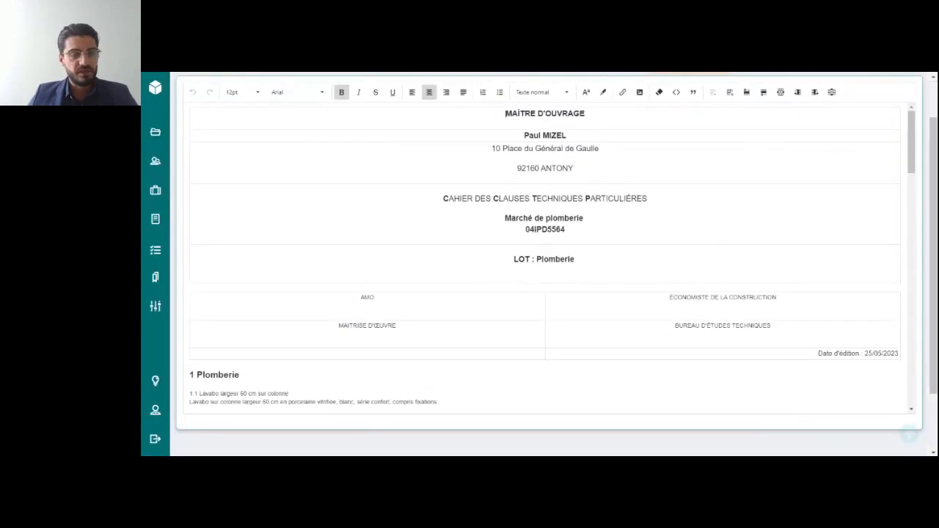
scroll(545, 257, down, 20)
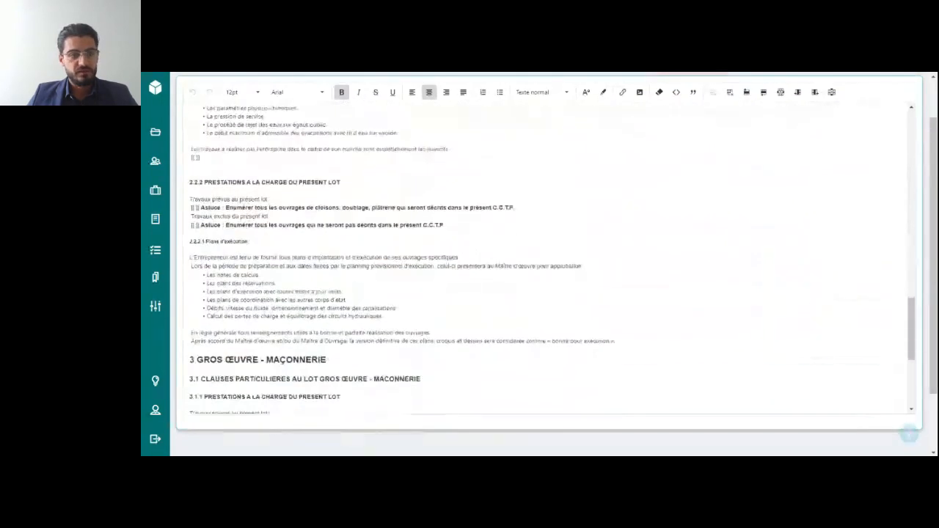
scroll(545, 257, up, 3)
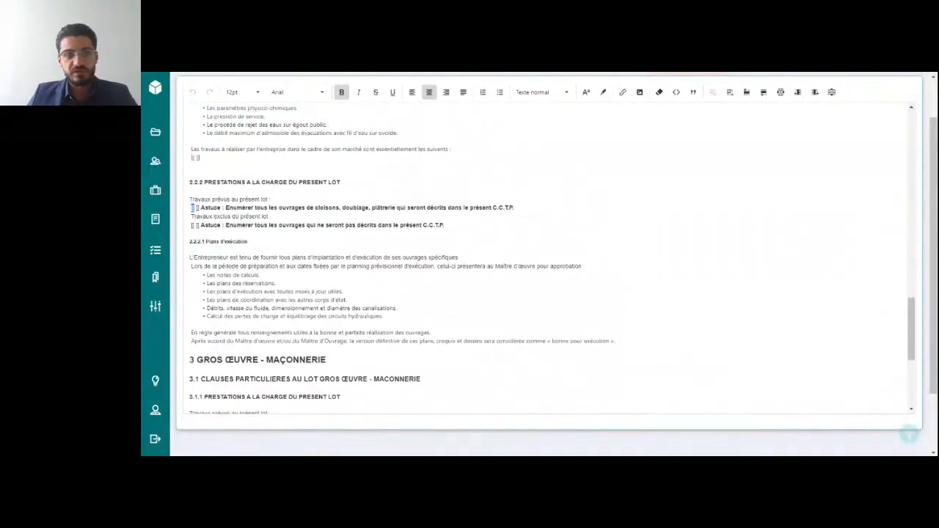
mouse_move(195, 208)
mouse_down()
mouse_move(191, 225)
mouse_move(191, 208)
mouse_up()
click(200, 225)
click(200, 225)
click(197, 208)
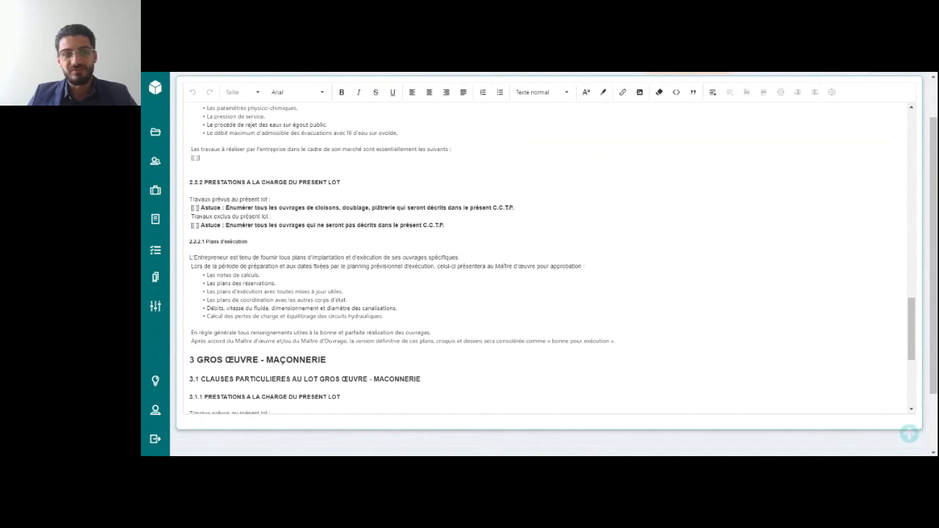
drag(200, 157, 190, 158)
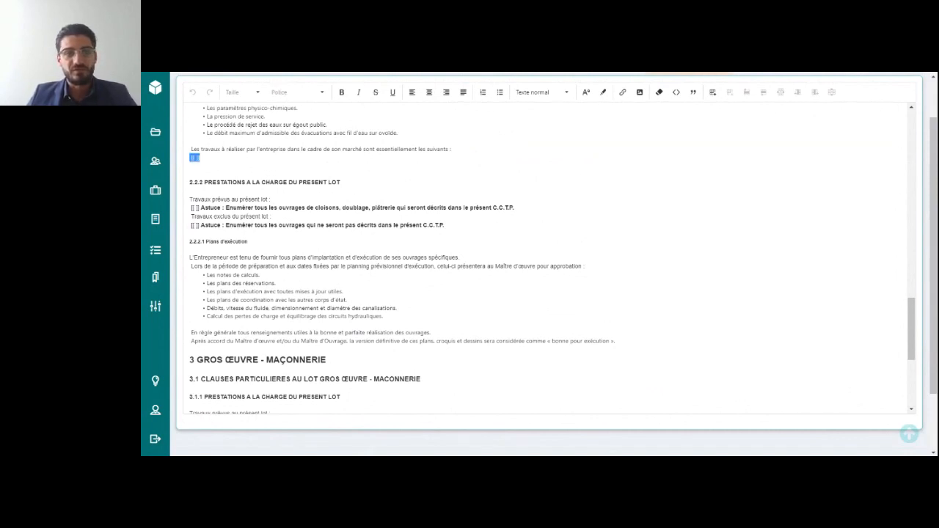
Read the CCTP document through its GROS ŒUVRE - MAÇONNERIE chapter to the end and return to the cover page
scroll(544, 257, down, 5)
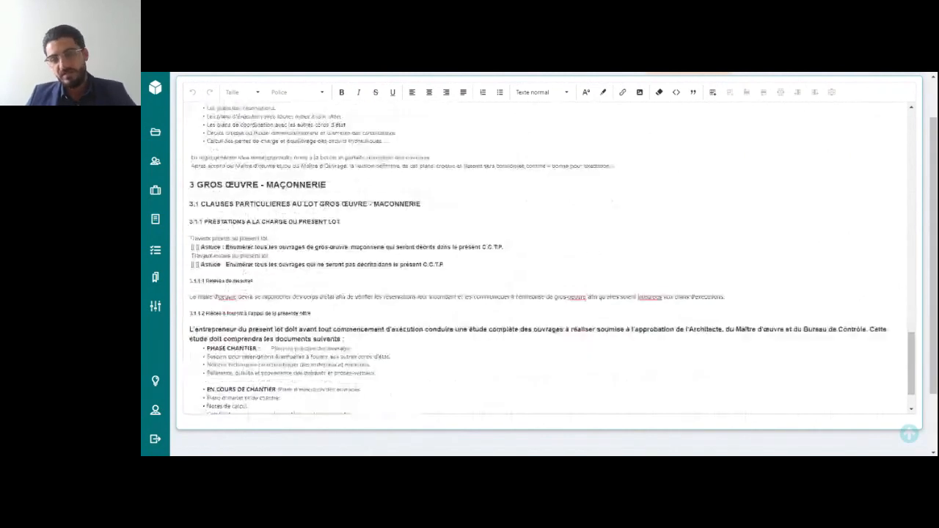
scroll(551, 257, down, 2)
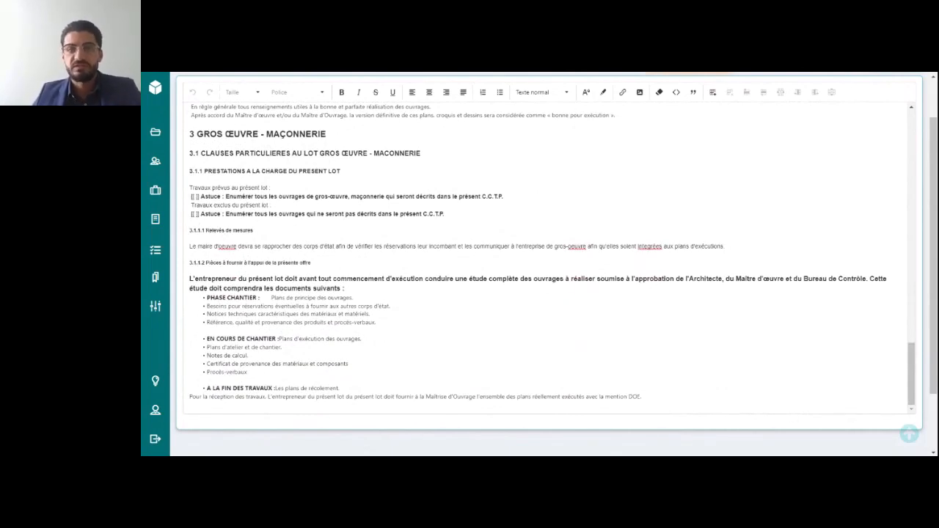
scroll(547, 257, up, 16)
scroll(547, 257, down, 14)
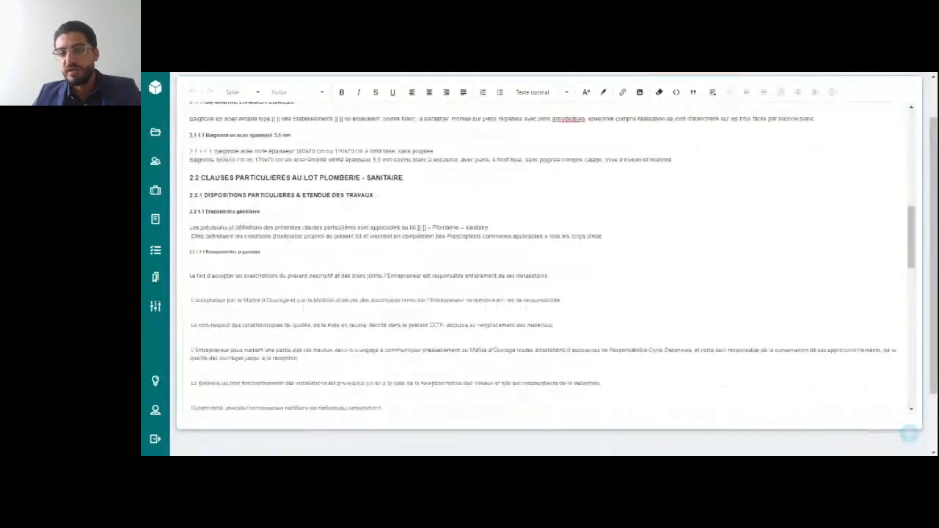
scroll(547, 257, down, 4)
scroll(546, 257, up, 20)
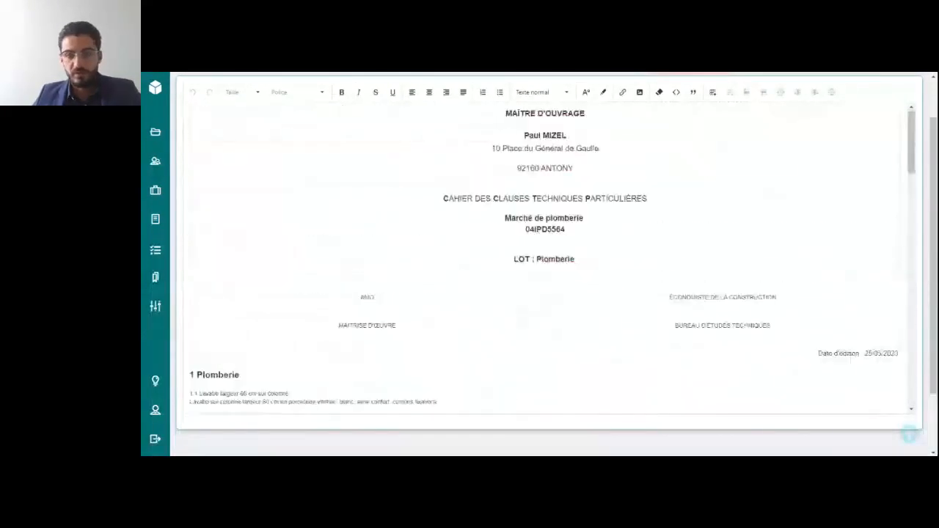
Make the 2.1.1 BAIGNOIRE EN ACIER EMAILLE heading bold and underlined, and retype its final E
scroll(547, 257, down, 8)
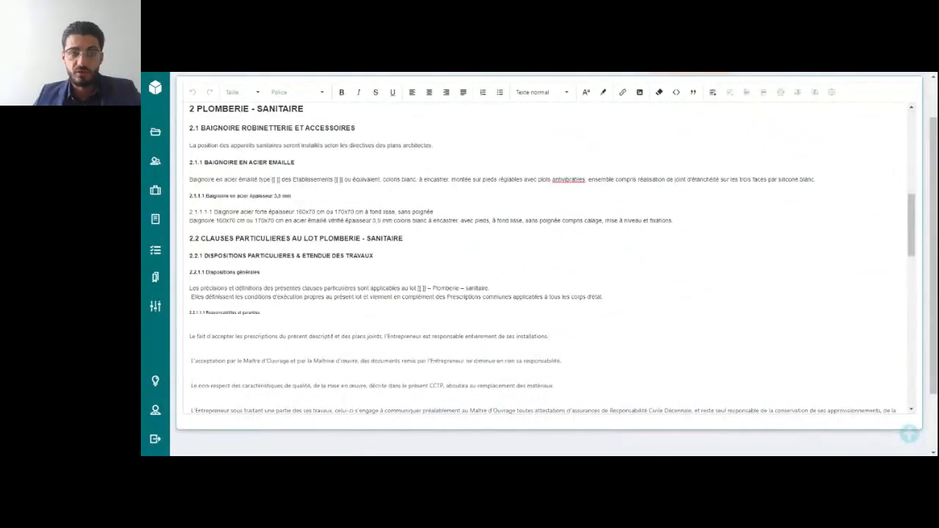
drag(295, 162, 188, 163)
click(343, 95)
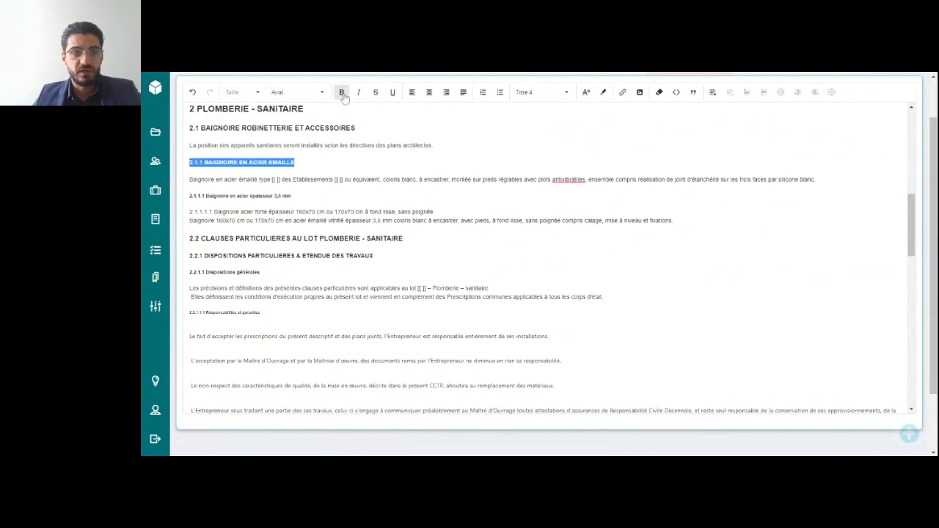
click(393, 95)
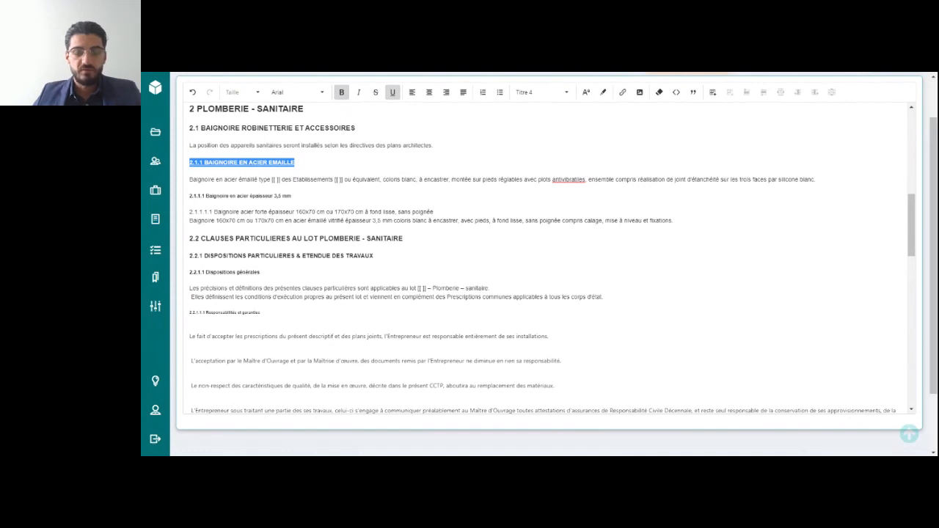
click(312, 163)
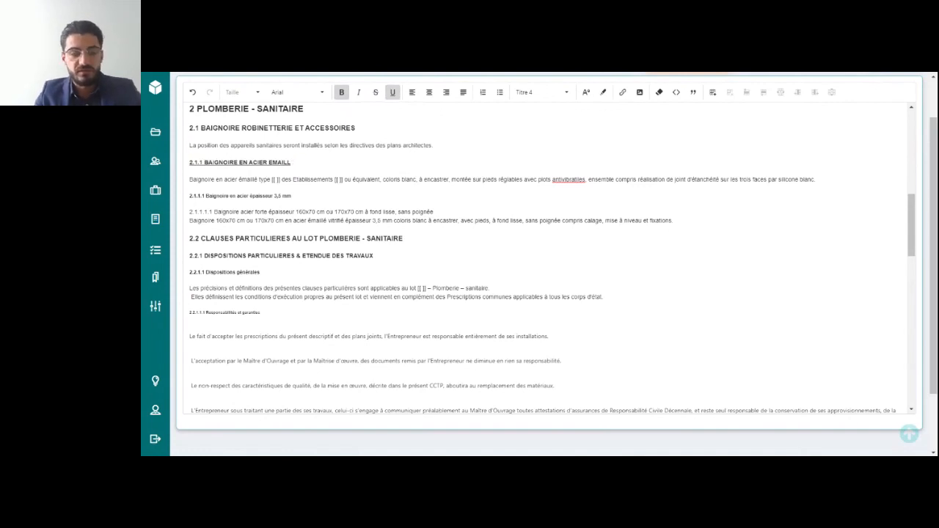
text(E)
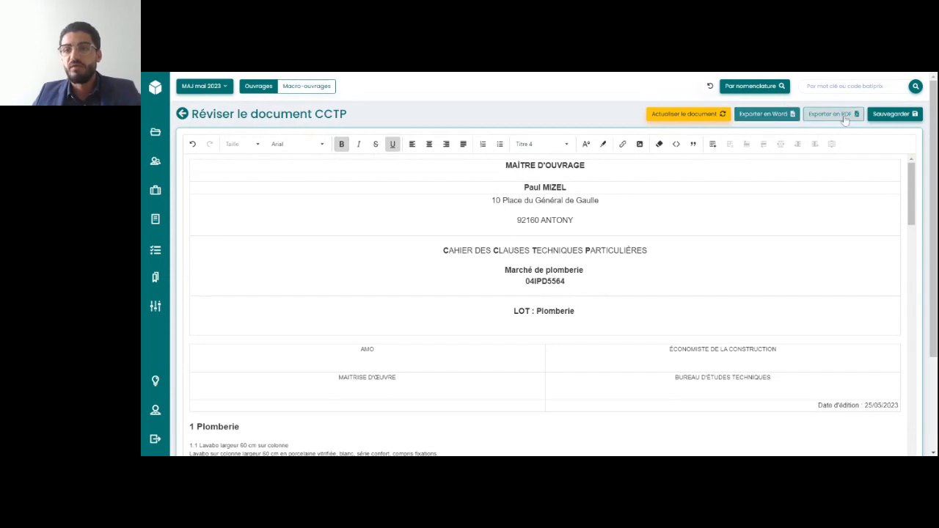
Export the revised CCTP document to Word and save its modifications
scroll(545, 308, down, 1)
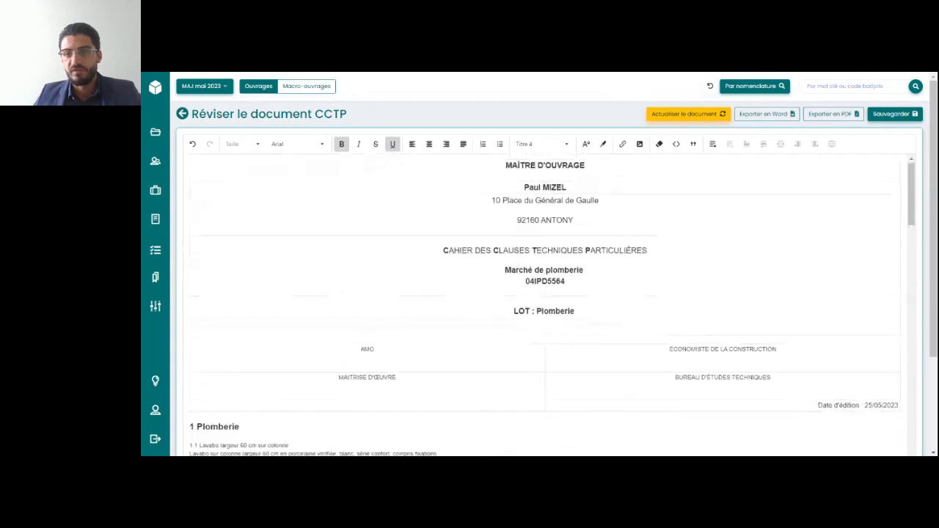
click(782, 117)
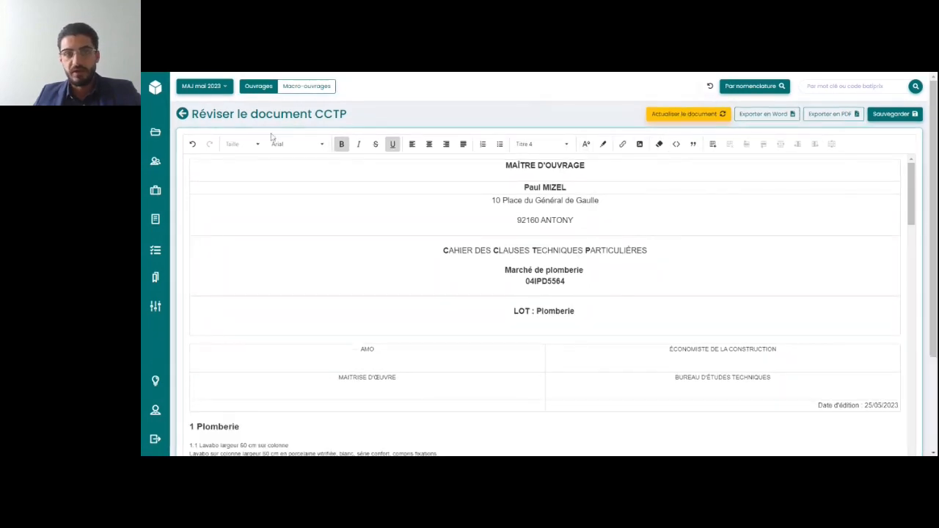
click(908, 116)
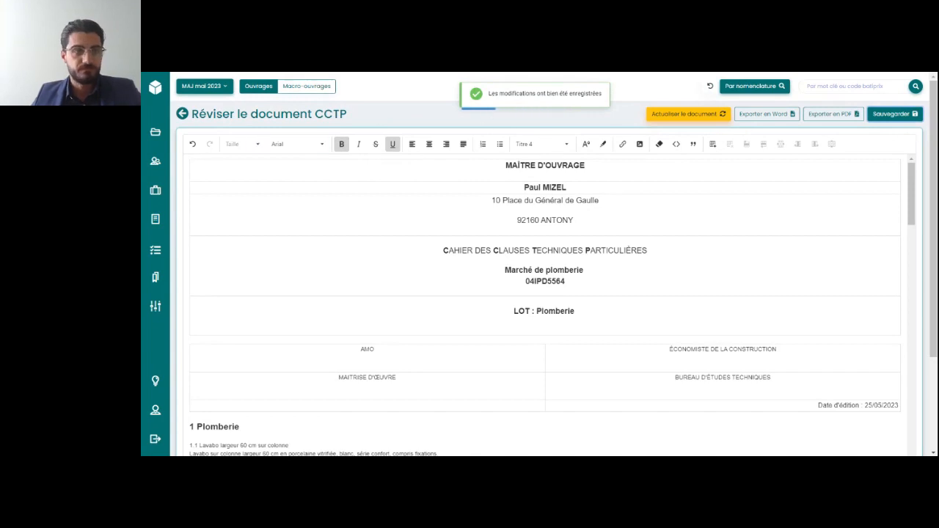
Return to the CCTP composition and add the COUVERTURE - ZINGUERIE technical clauses after GROS ŒUVRE - MAÇONNERIE
click(182, 116)
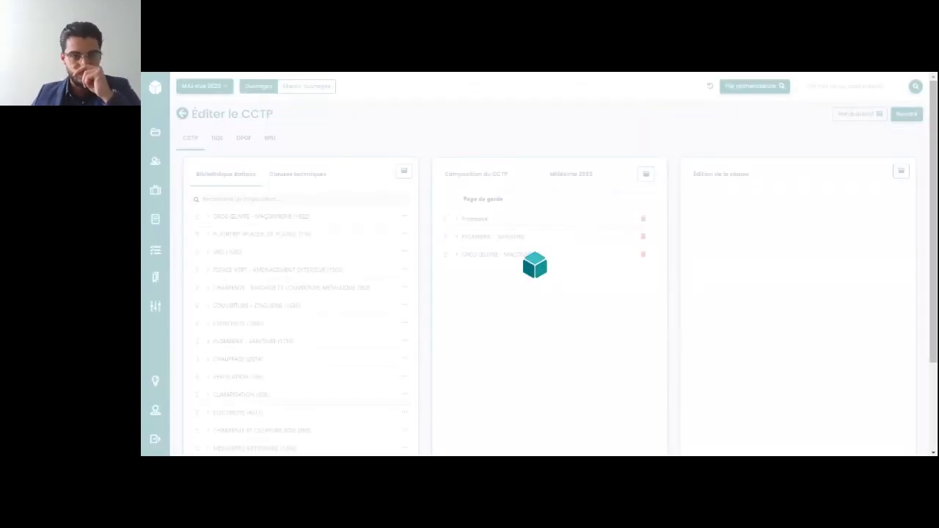
scroll(328, 244, down, 1)
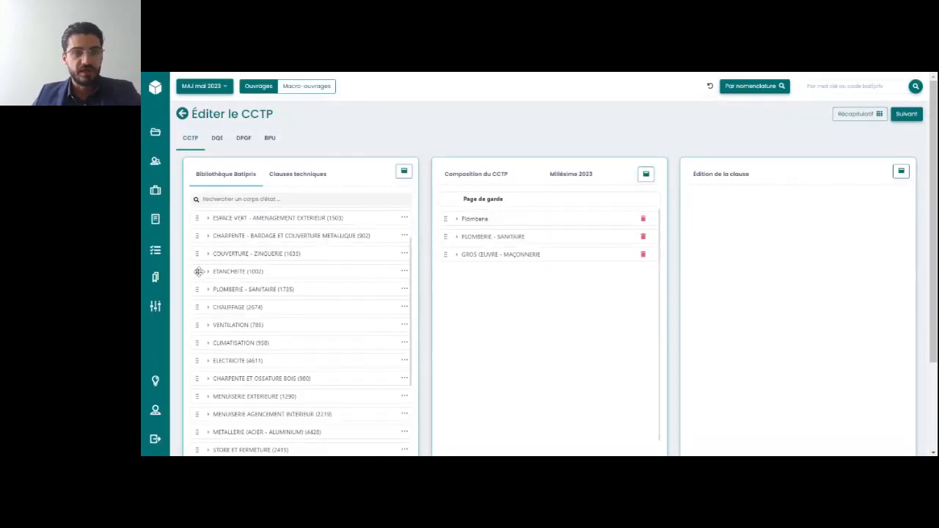
click(312, 173)
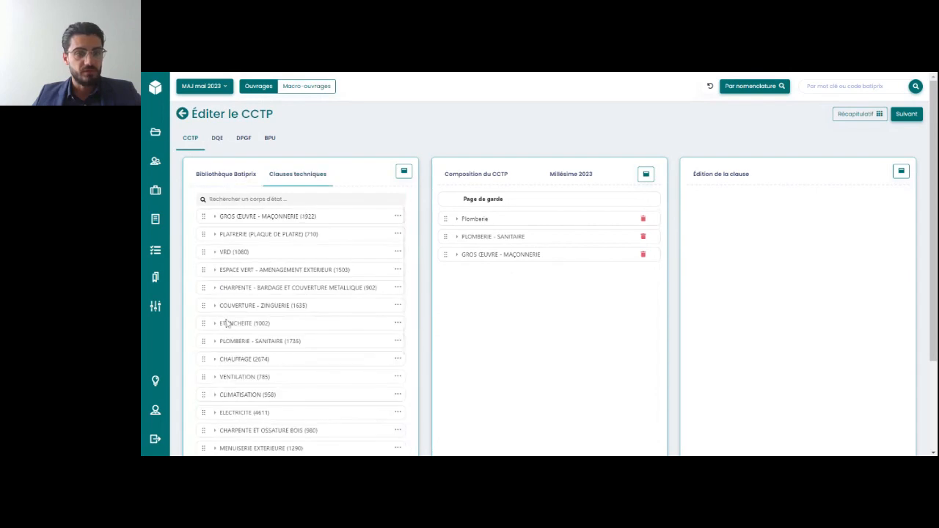
drag(205, 306, 474, 289)
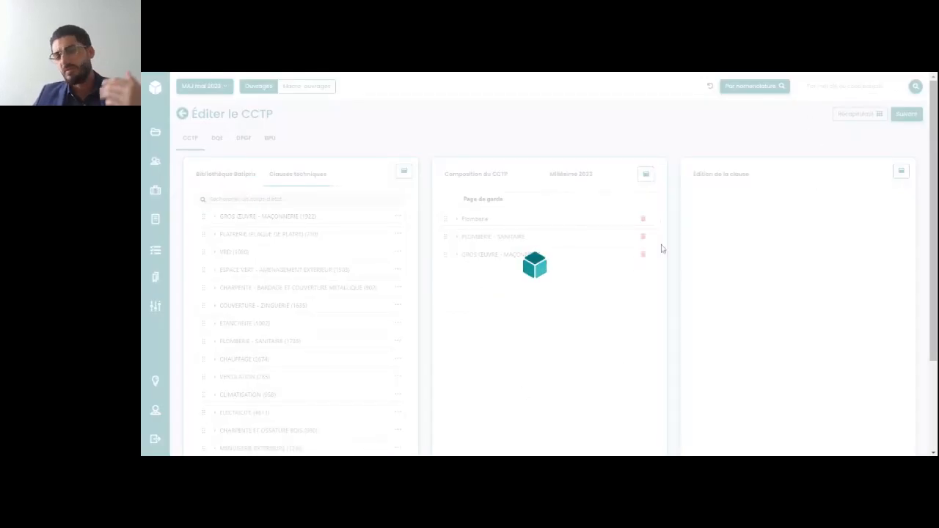
Examine the COUVERTURE - ZINGUERIE clauses in the composition, including the texts under PRESCRIPTIONS TECHNIQUES SPECIFIQUES such as Fournitures et matériaux
click(458, 272)
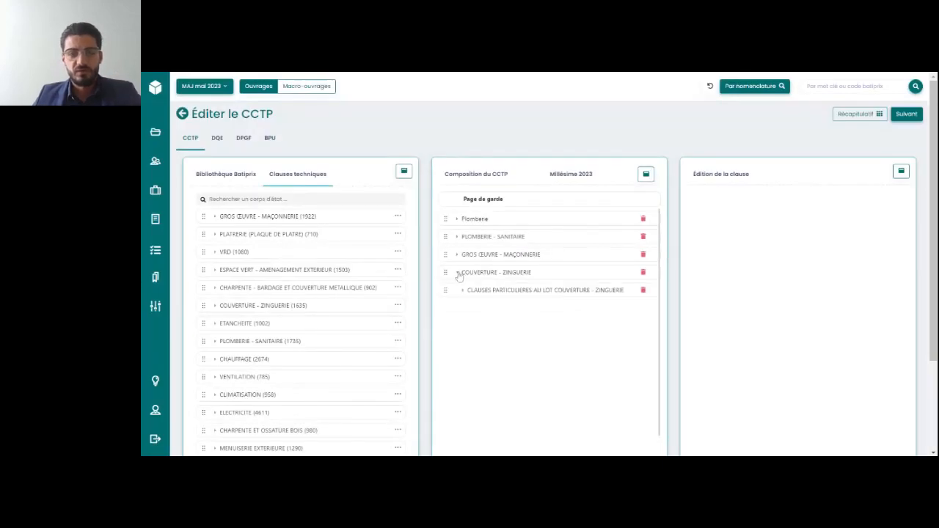
click(461, 291)
scroll(513, 345, down, 1)
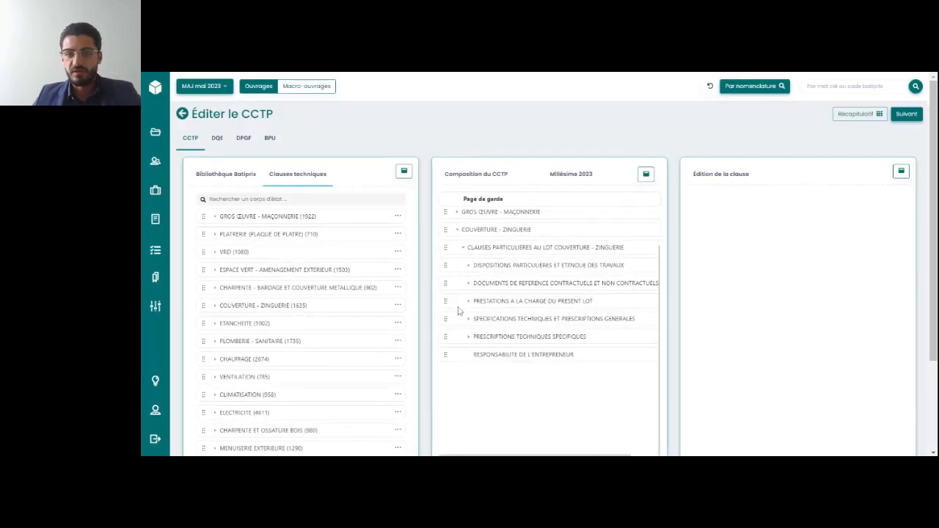
click(474, 340)
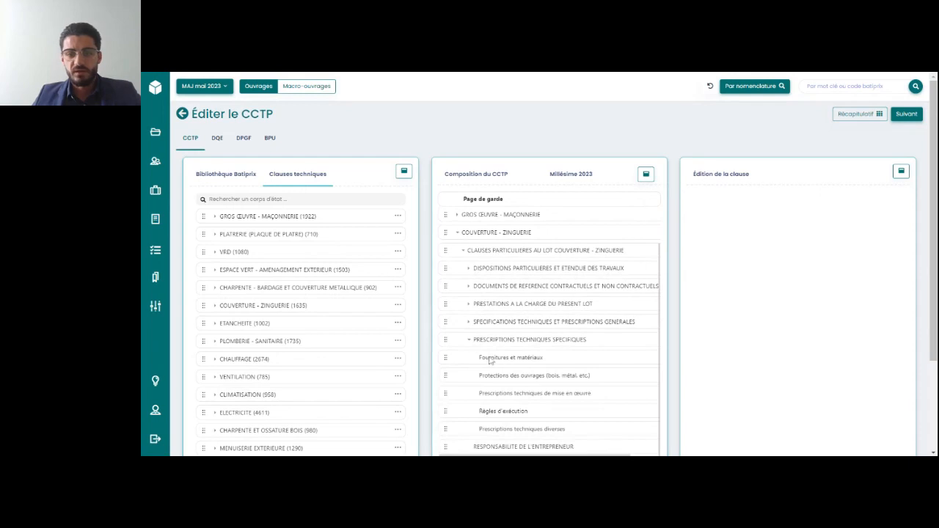
click(494, 359)
click(530, 380)
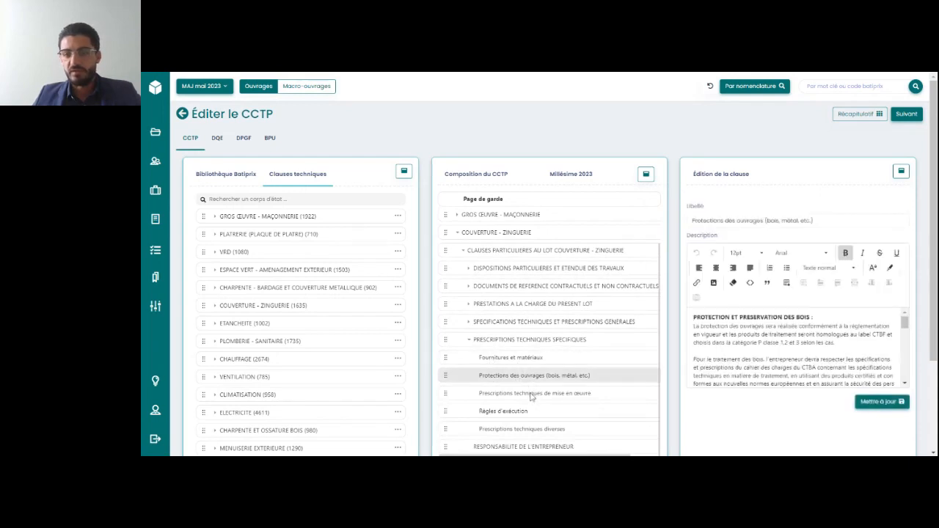
click(533, 395)
click(540, 411)
scroll(542, 397, down, 1)
click(543, 377)
click(549, 359)
click(566, 306)
scroll(809, 251, up, 1)
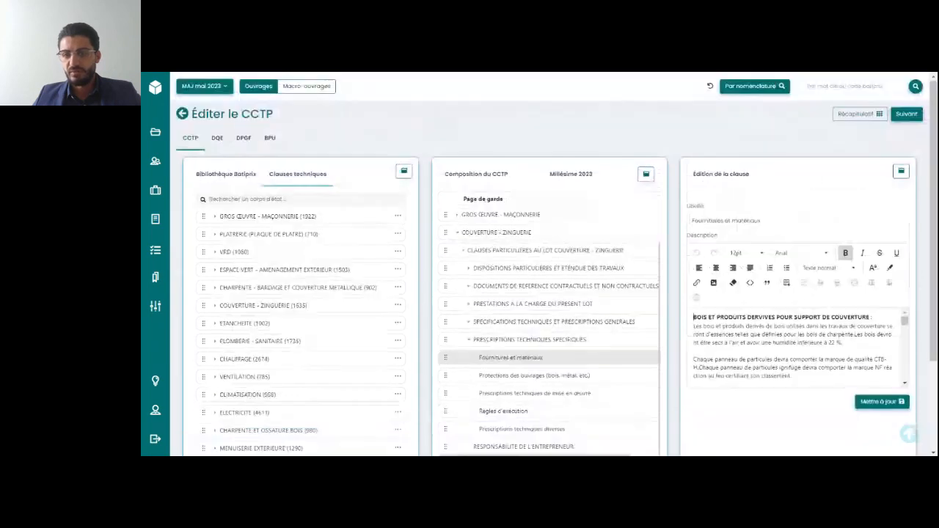
Review the global summary of CCTP, DQE, DPGF and BPU inclusion for all items, and close it
click(860, 114)
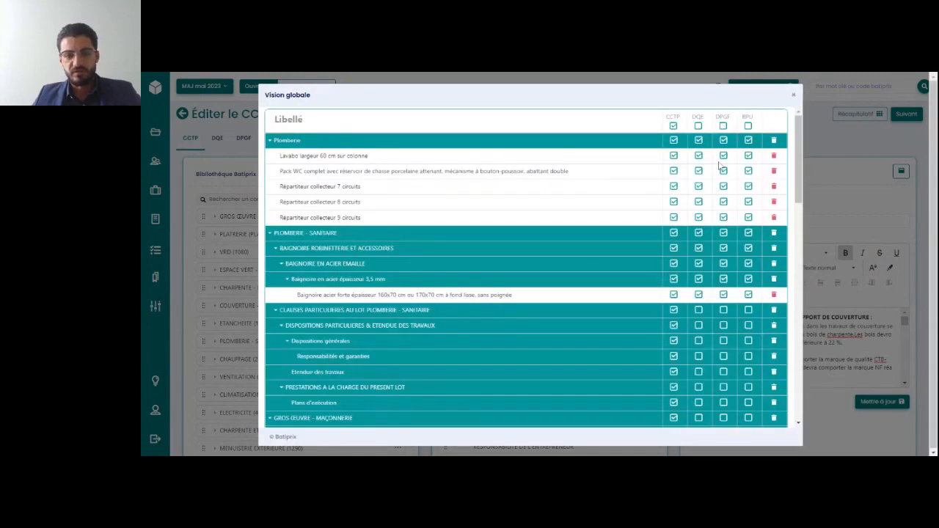
scroll(720, 164, down, 10)
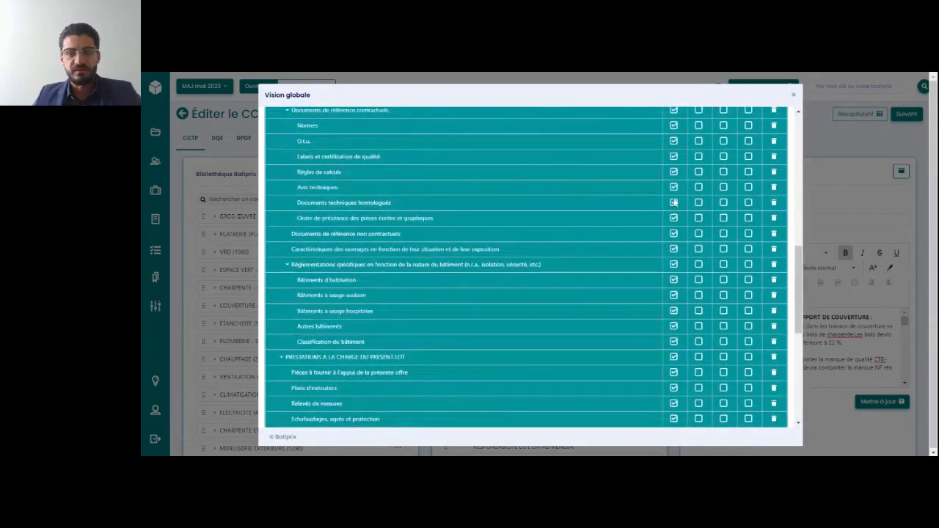
scroll(674, 202, up, 10)
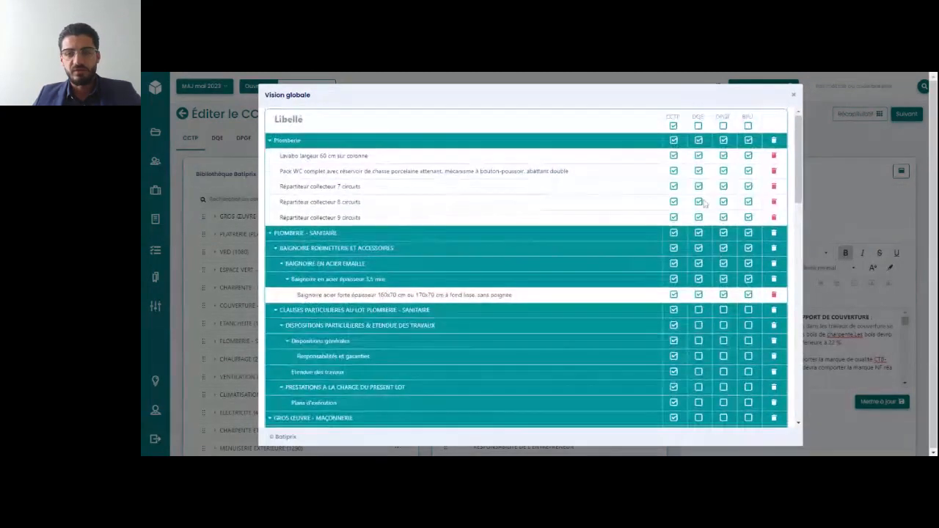
click(795, 97)
Proceed to the CCTP document revision and refresh the document with the updated composition data
click(913, 120)
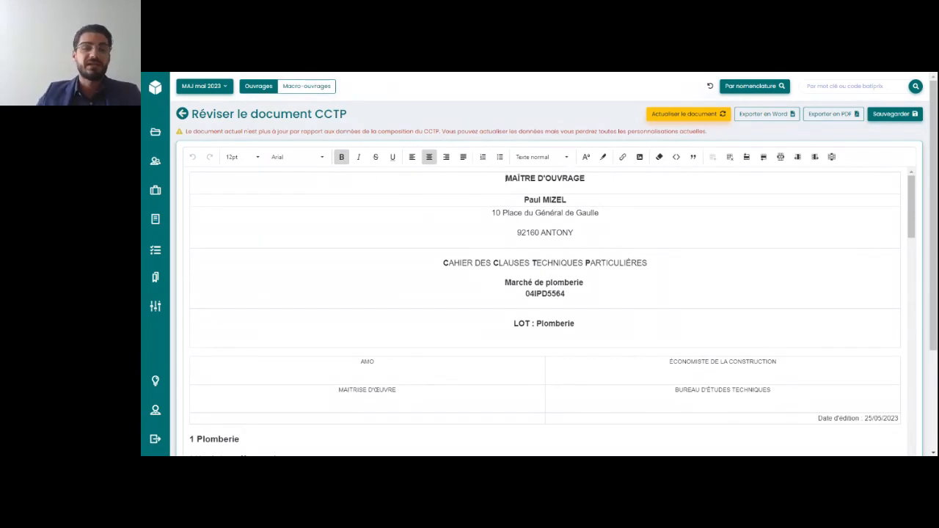
click(688, 113)
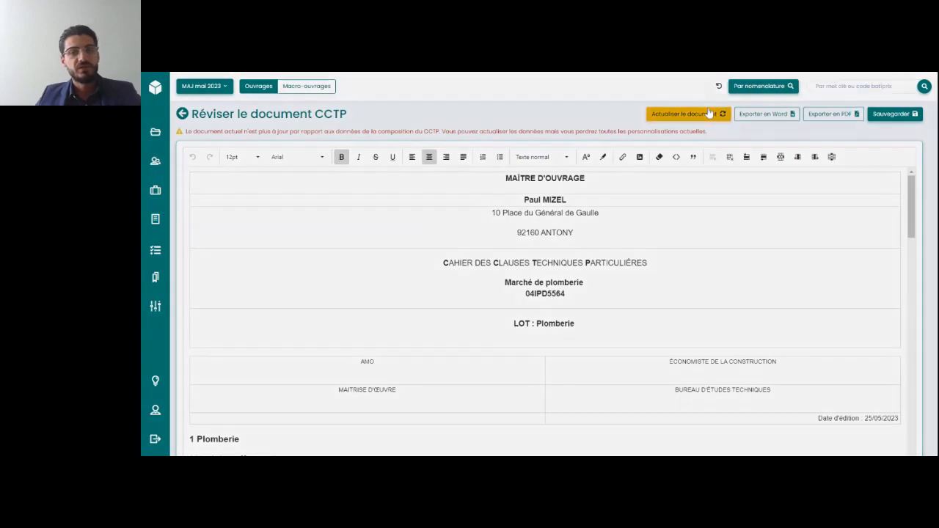
click(629, 168)
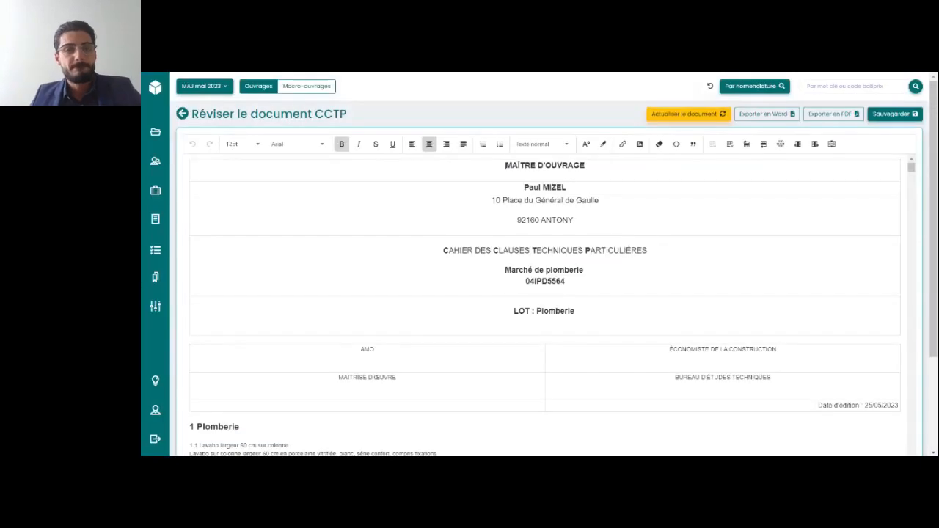
Switch to editing the DQE and examine the library description of Portique métallique portée 10,00 m under CHARPENTE METALLIQUE POUR REGION II
click(182, 115)
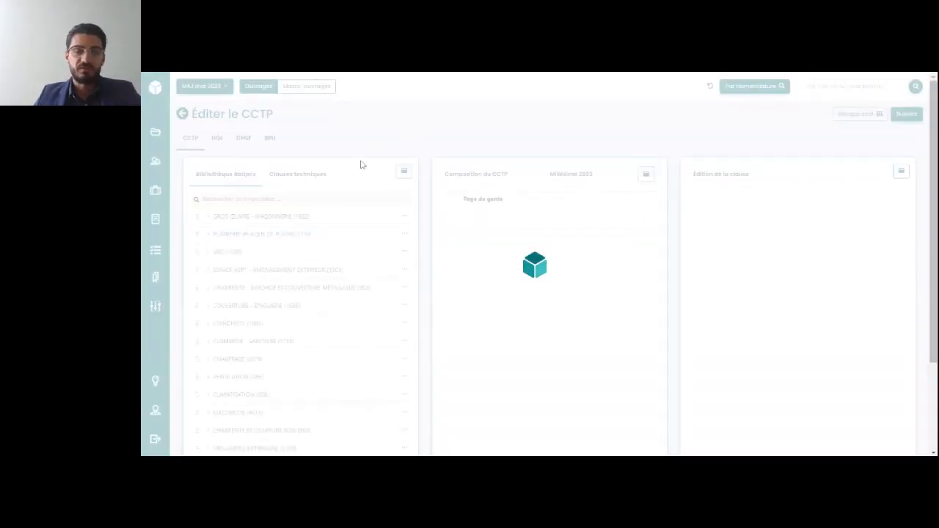
click(218, 139)
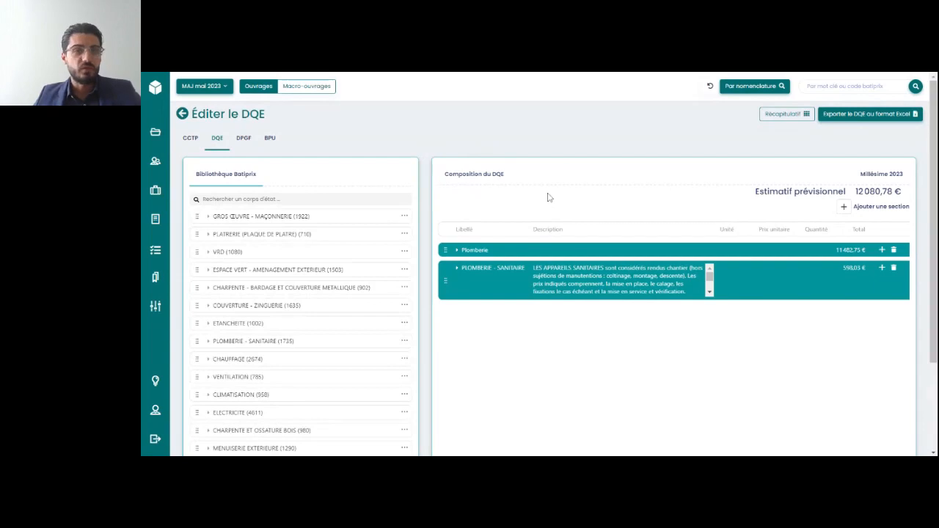
scroll(547, 197, down, 1)
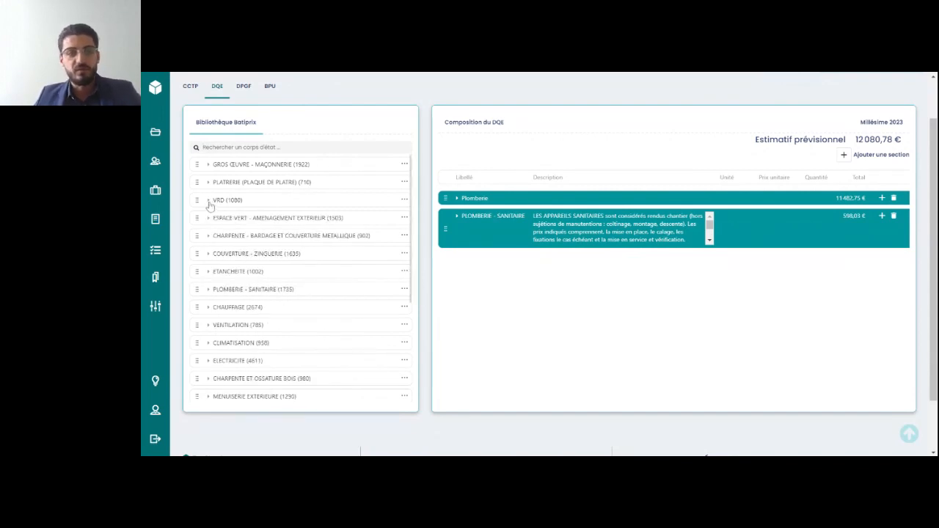
click(208, 236)
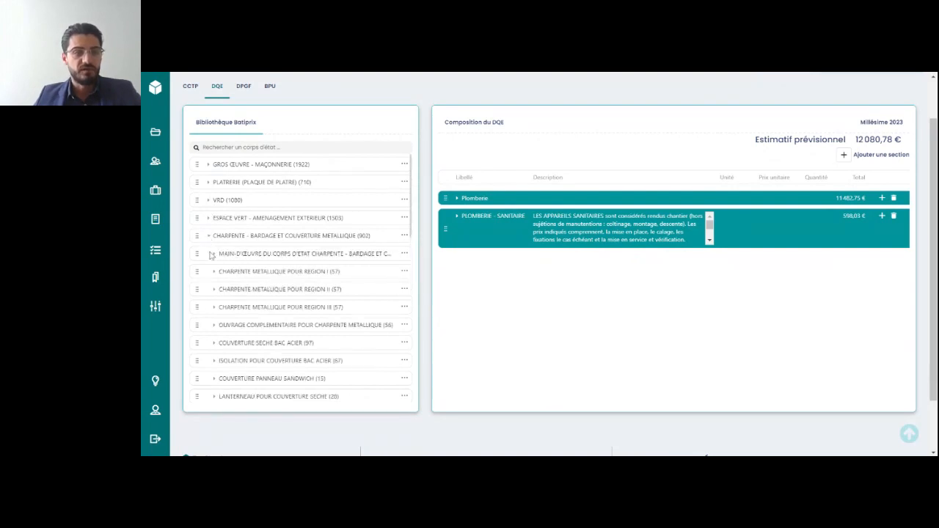
click(216, 290)
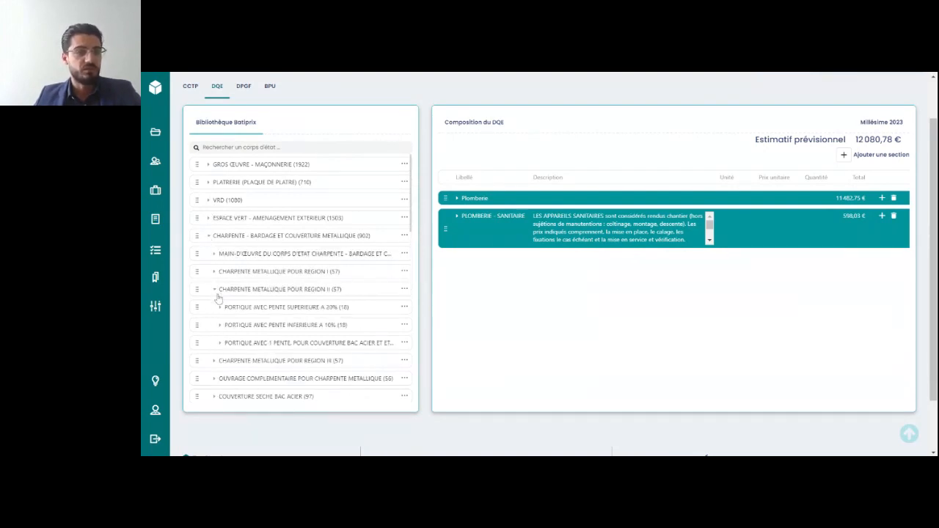
click(222, 309)
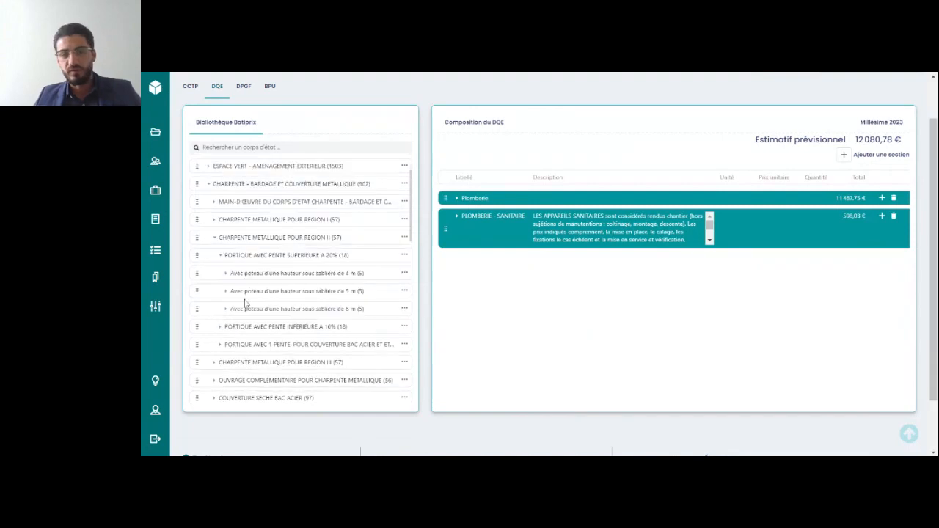
click(227, 276)
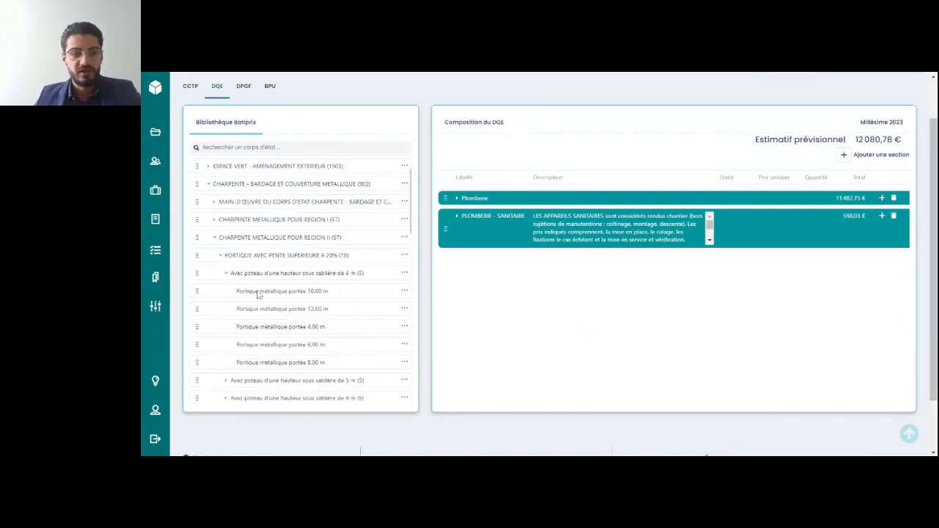
click(404, 292)
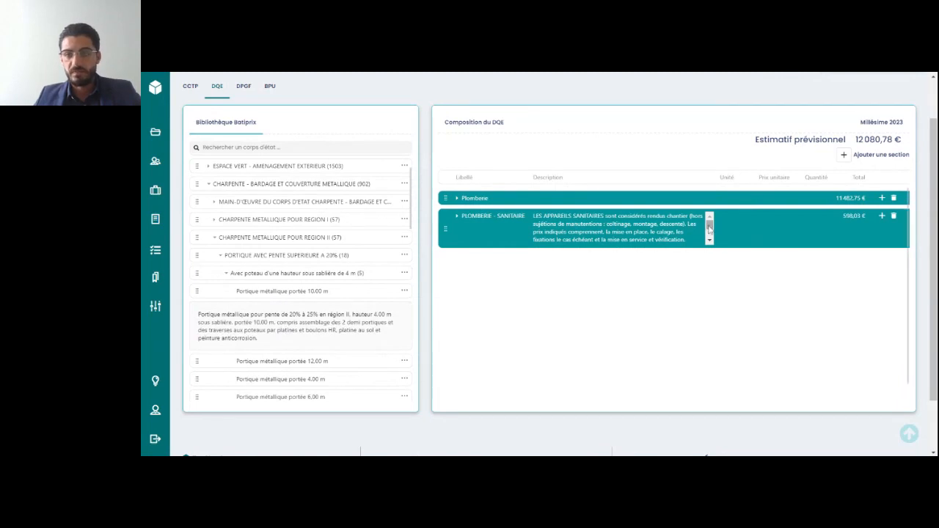
Examine the DQE composition of Plomberie and PLOMBERIE - SANITAIRE down to the Baignoire en acier épaisseur 3,5 mm section
click(457, 199)
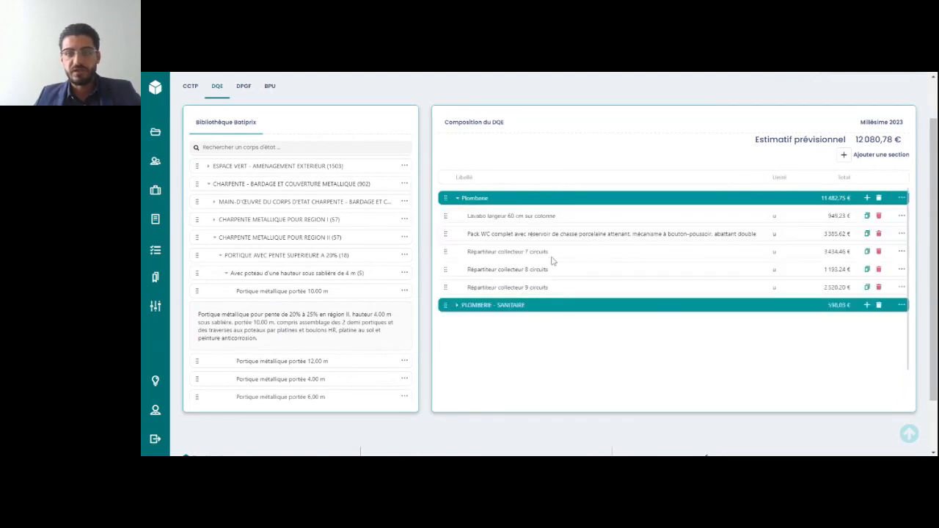
click(458, 305)
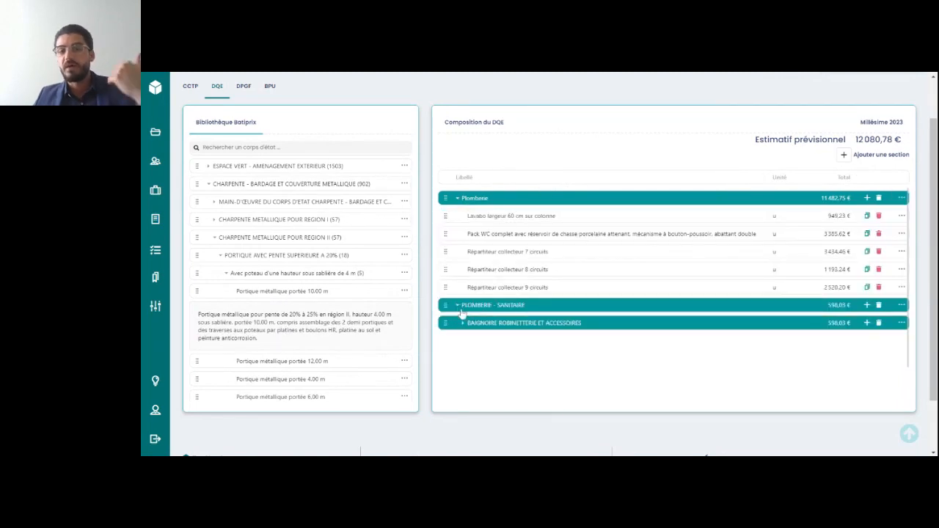
click(463, 324)
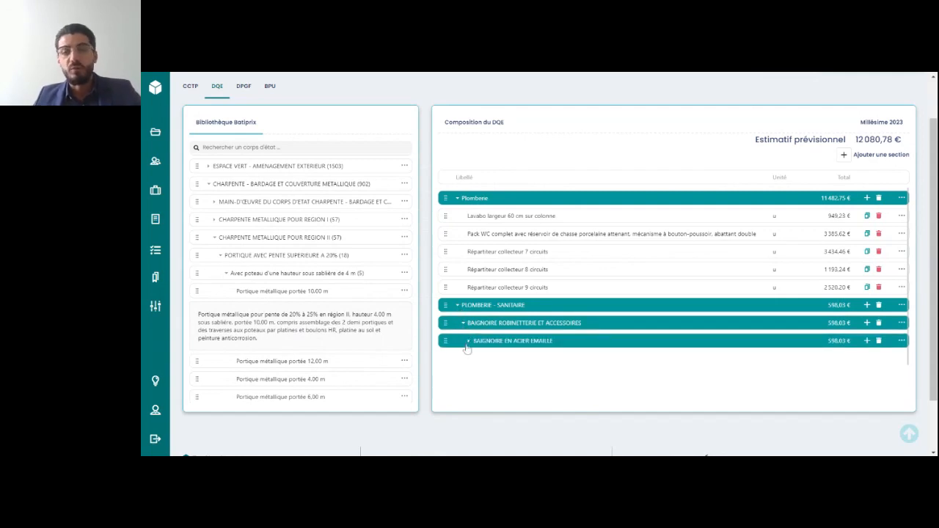
click(469, 342)
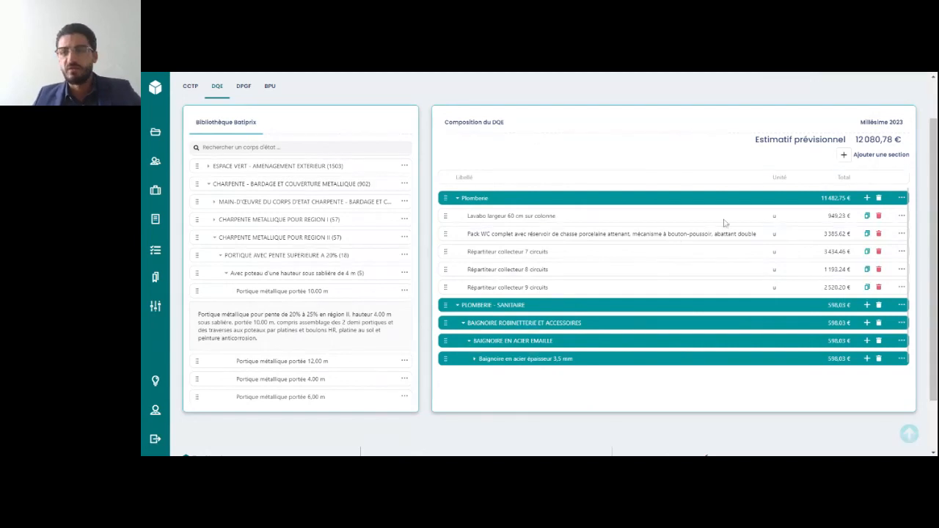
Export the DQE to Excel format
scroll(380, 195, up, 2)
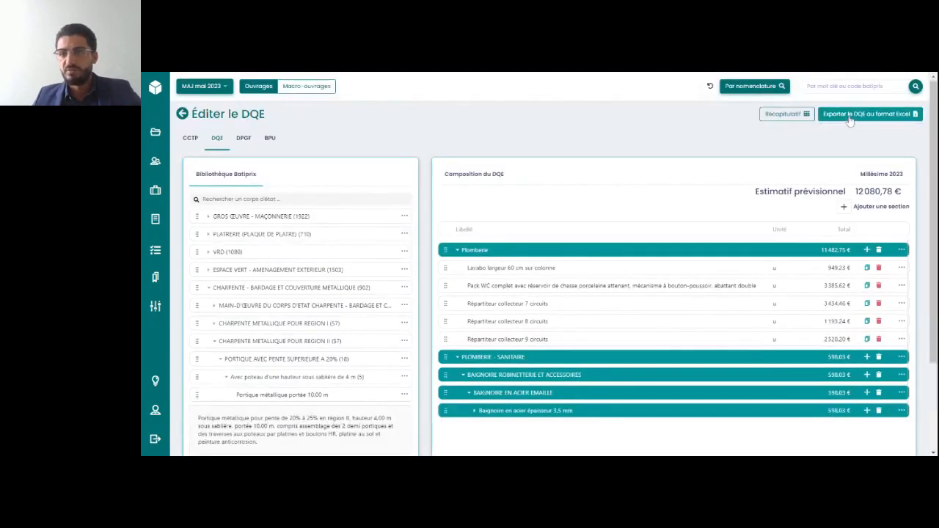
click(854, 120)
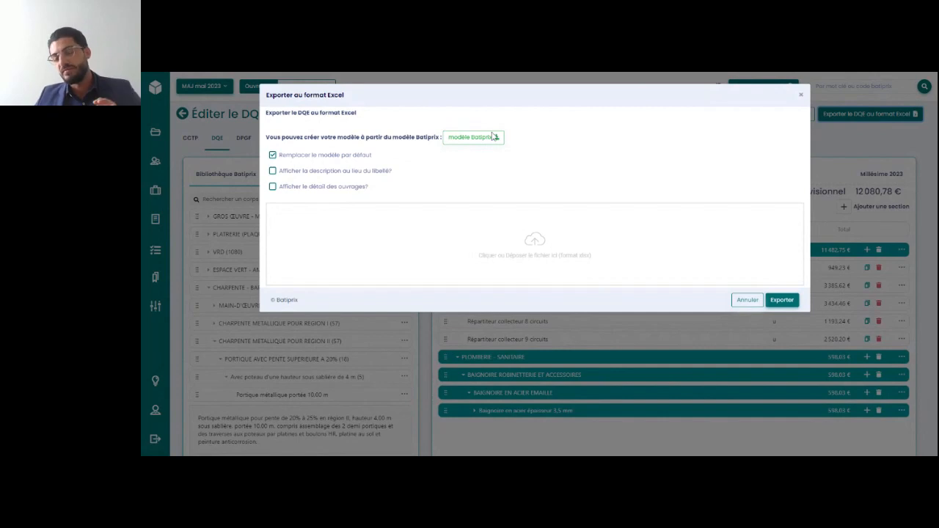
click(787, 301)
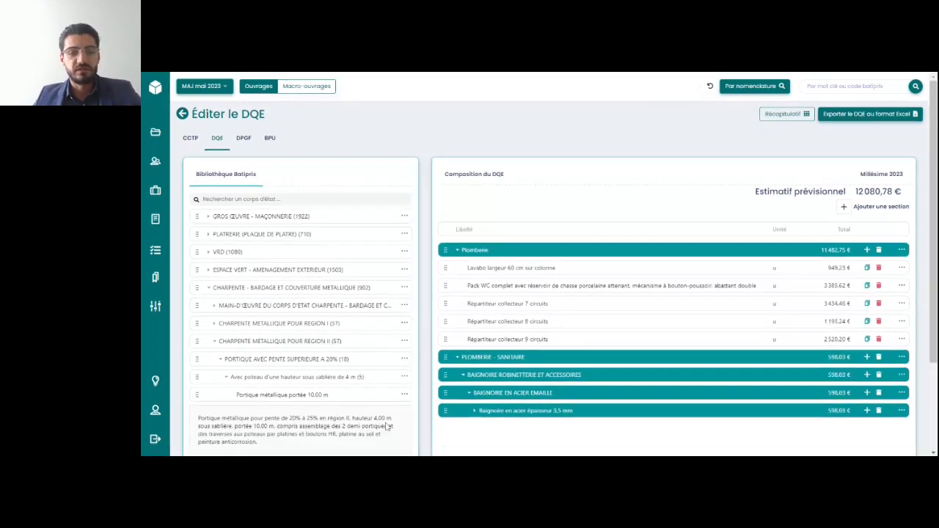
Return to the DCE lots of the Marché de plomberie and add the localisation 1er étage
click(193, 138)
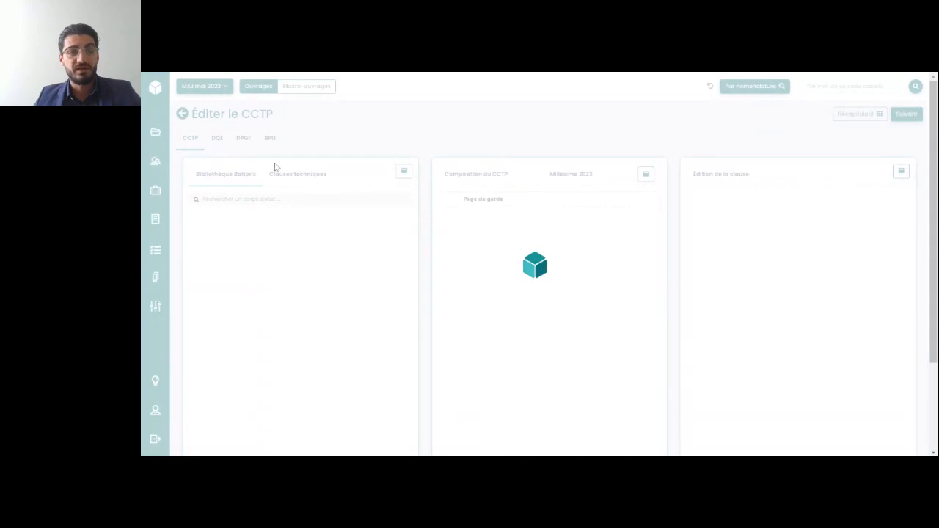
click(182, 116)
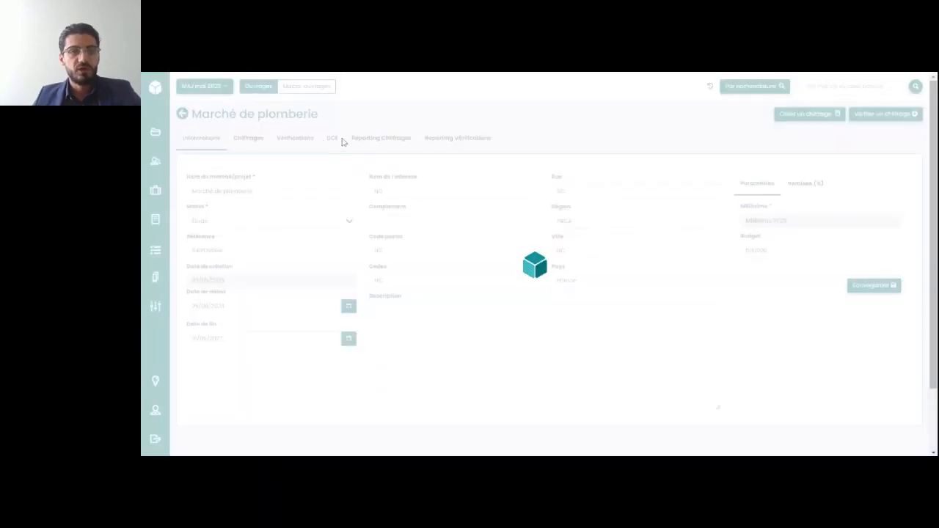
click(336, 140)
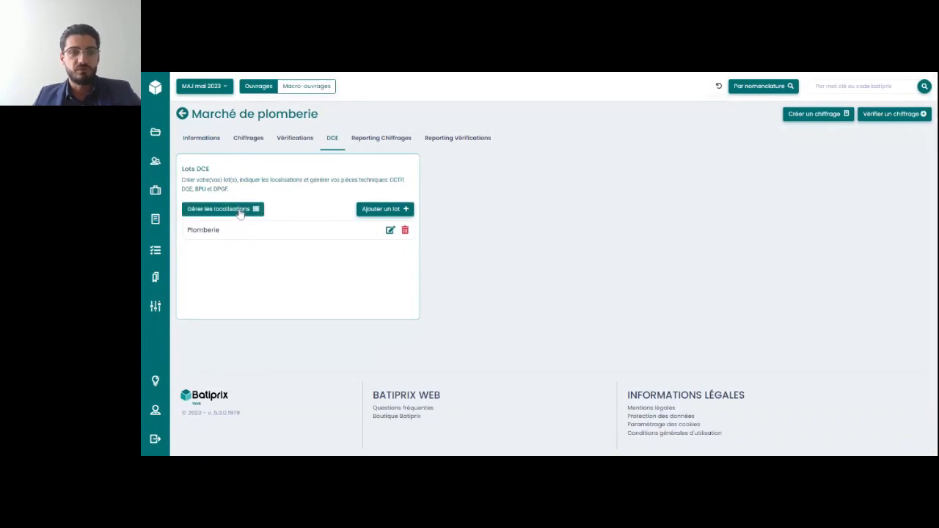
click(239, 209)
click(427, 124)
click(456, 123)
text(1er étage)
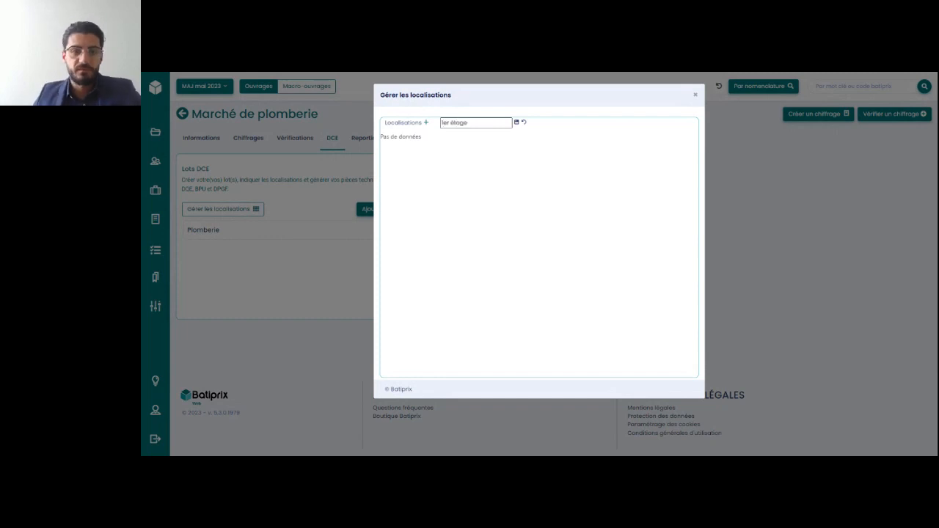
click(515, 122)
Add and save a second top-level localisation named 8ème étage alongside 1er étage, and close the localisation management dialog
click(427, 124)
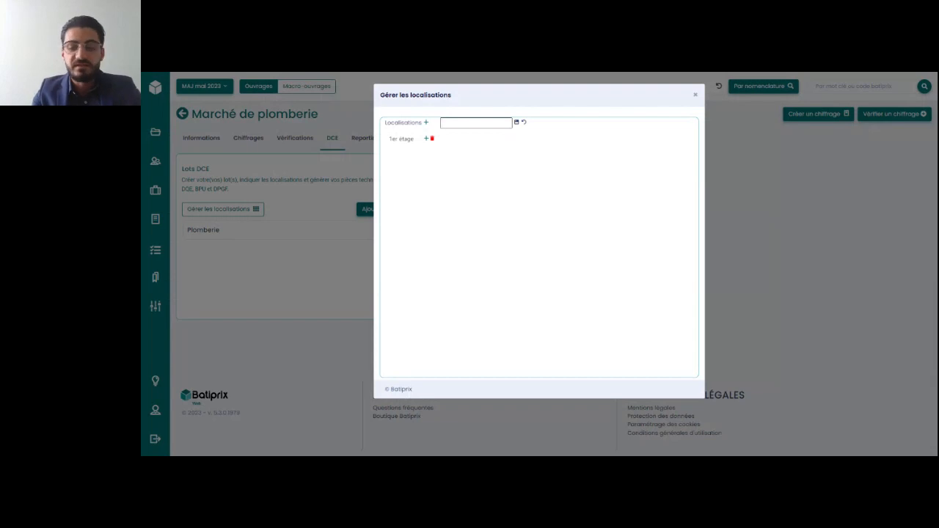
text(Rème ét)
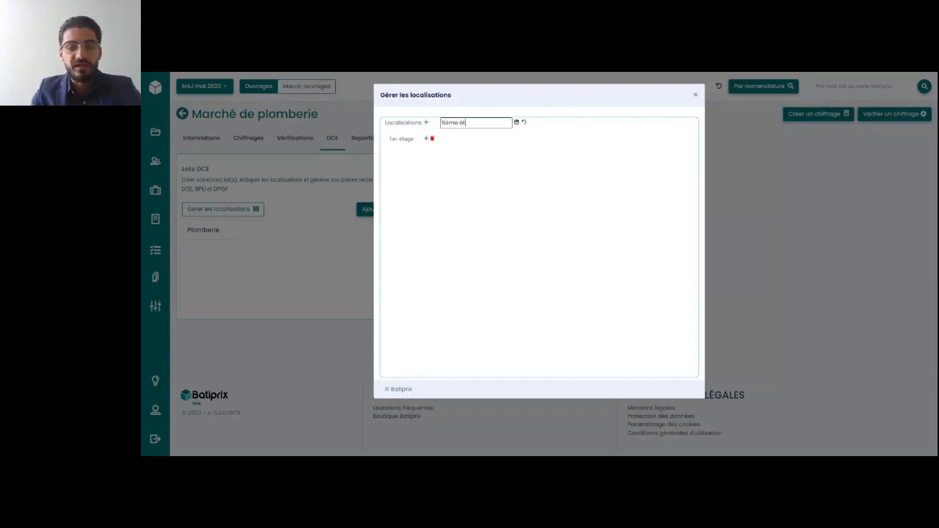
text(age)
click(517, 122)
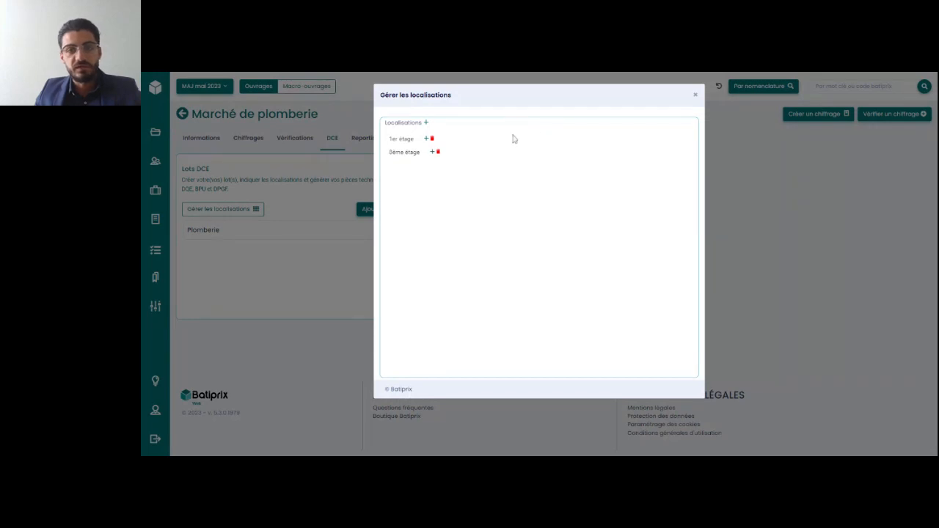
click(696, 96)
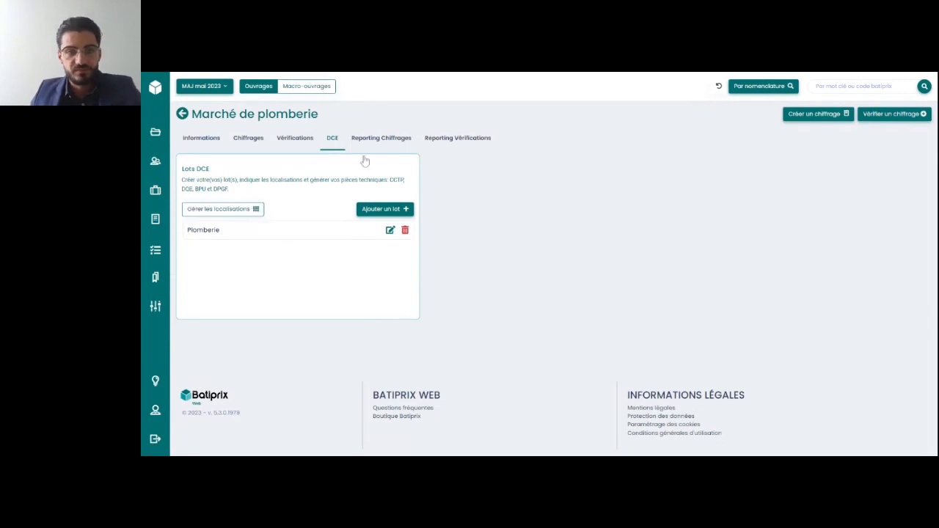
Review the marché's Reporting Chiffrages, Reporting Vérifications and Vérifications pages, and return to its DCE lots
click(381, 143)
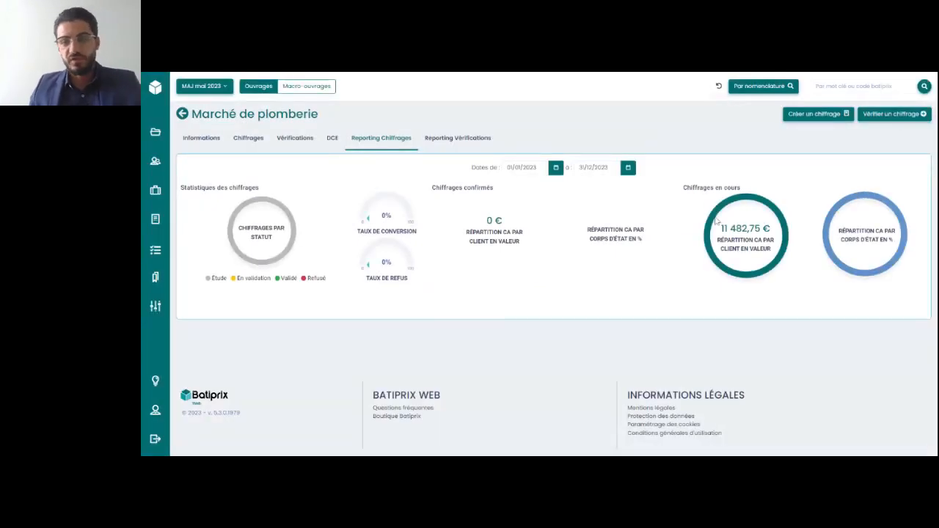
click(441, 139)
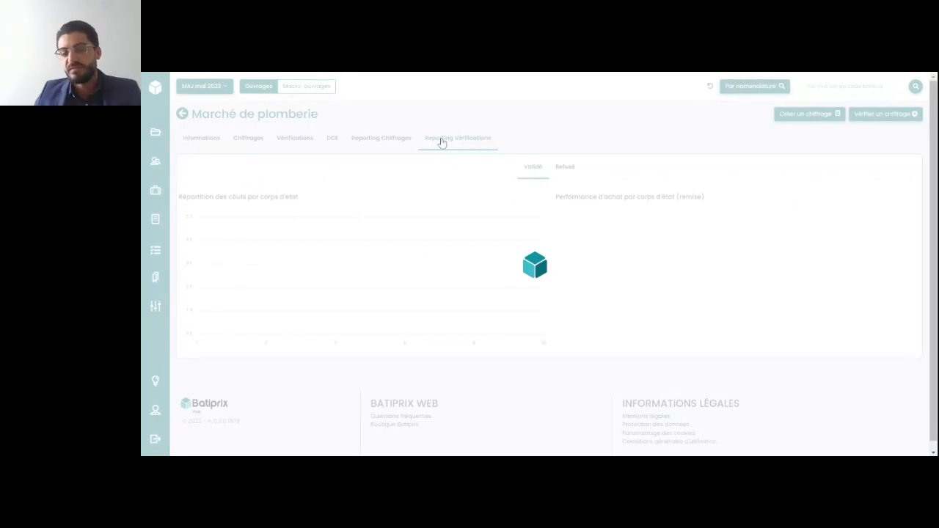
click(331, 139)
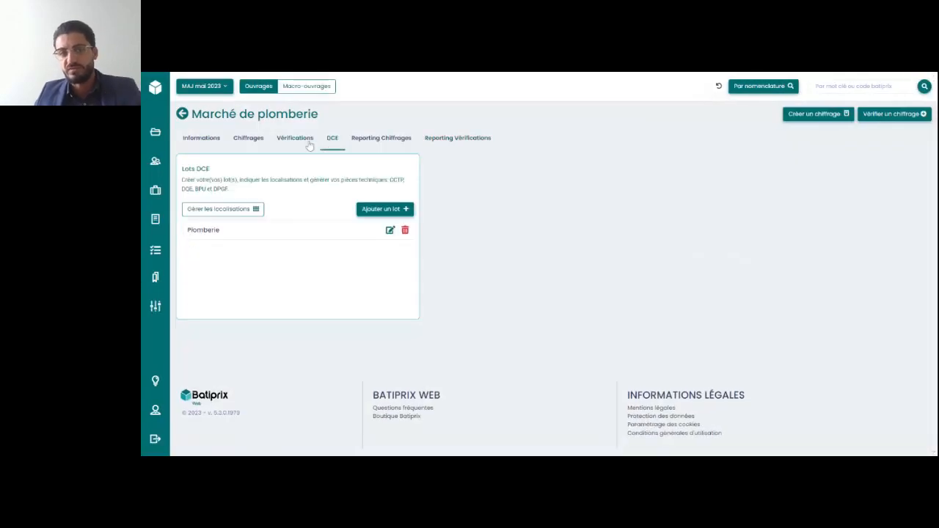
click(312, 143)
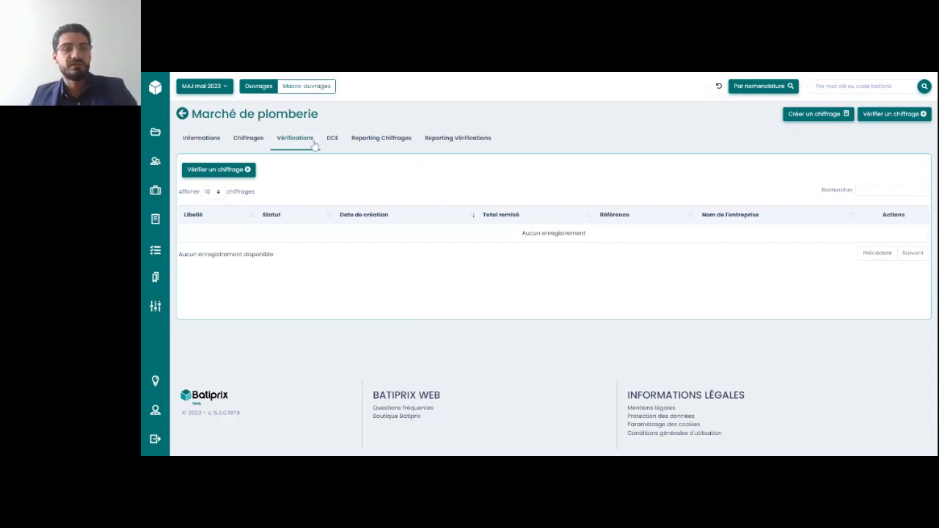
click(333, 138)
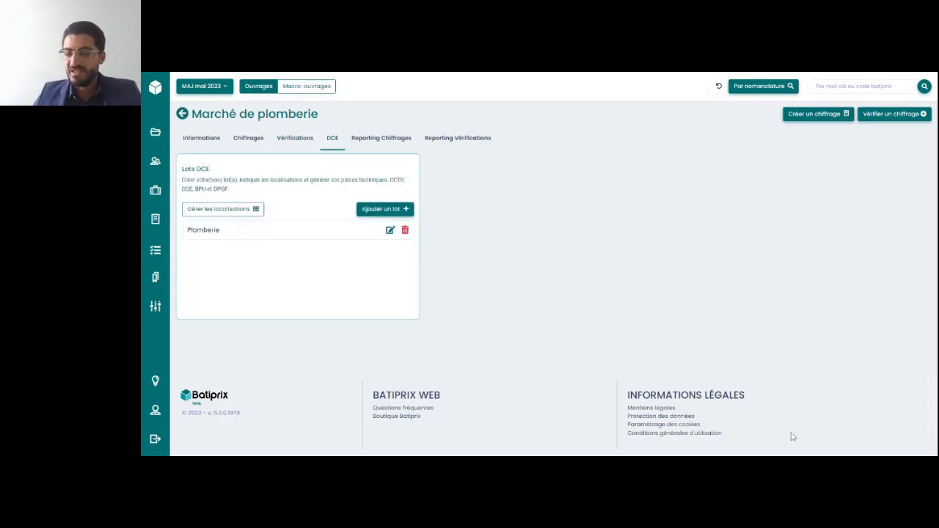